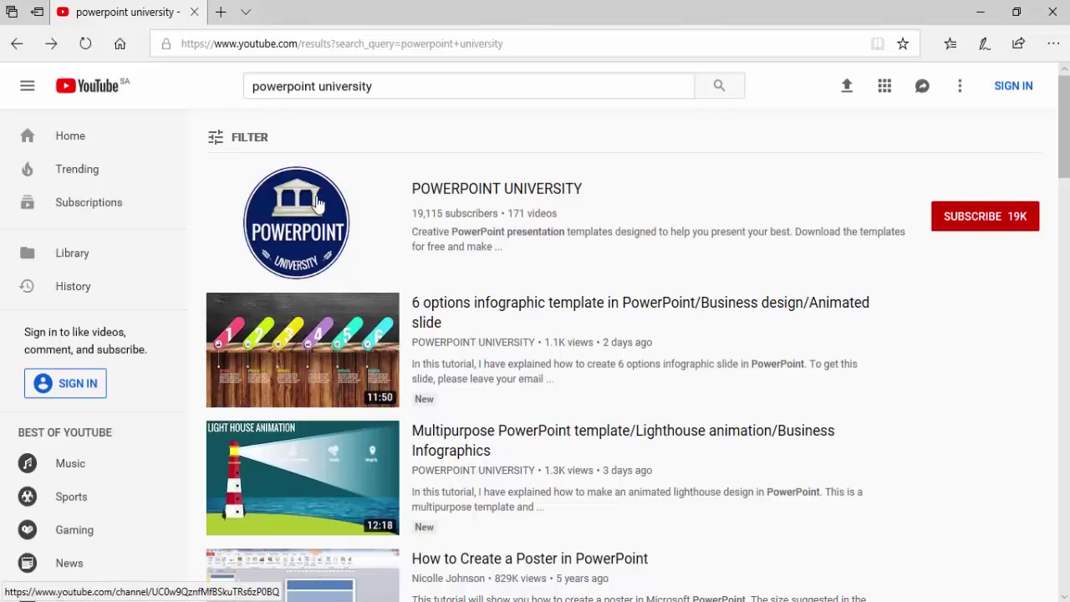
- Open the POWERPOINT UNIVERSITY channel's Videos list, scroll through its uploads, and return to the top
{"action": "left_click", "coordinate": [546, 192]}
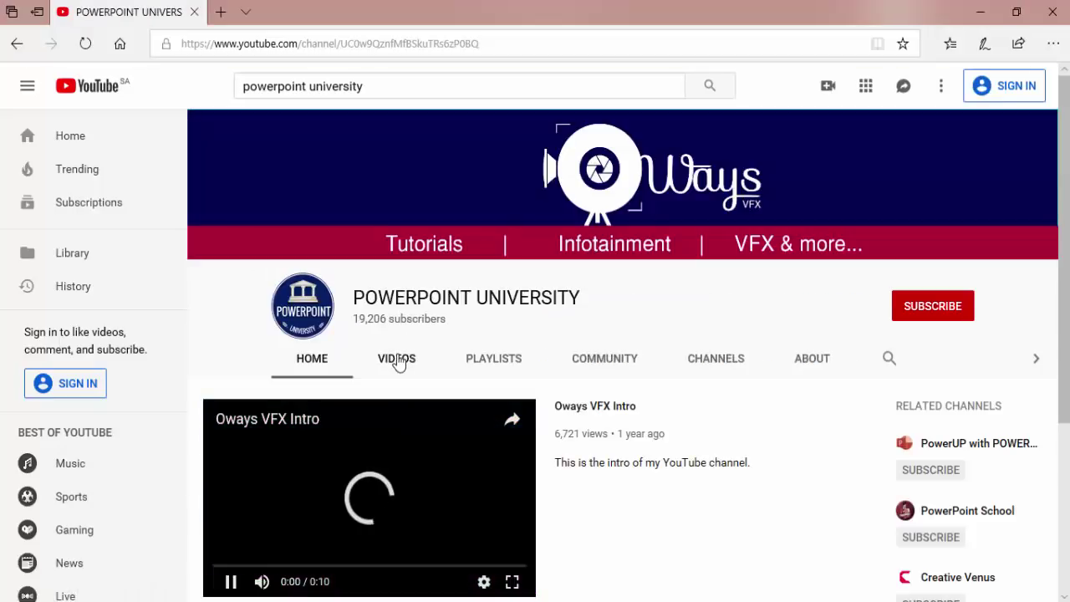
{"action": "left_click", "coordinate": [397, 359]}
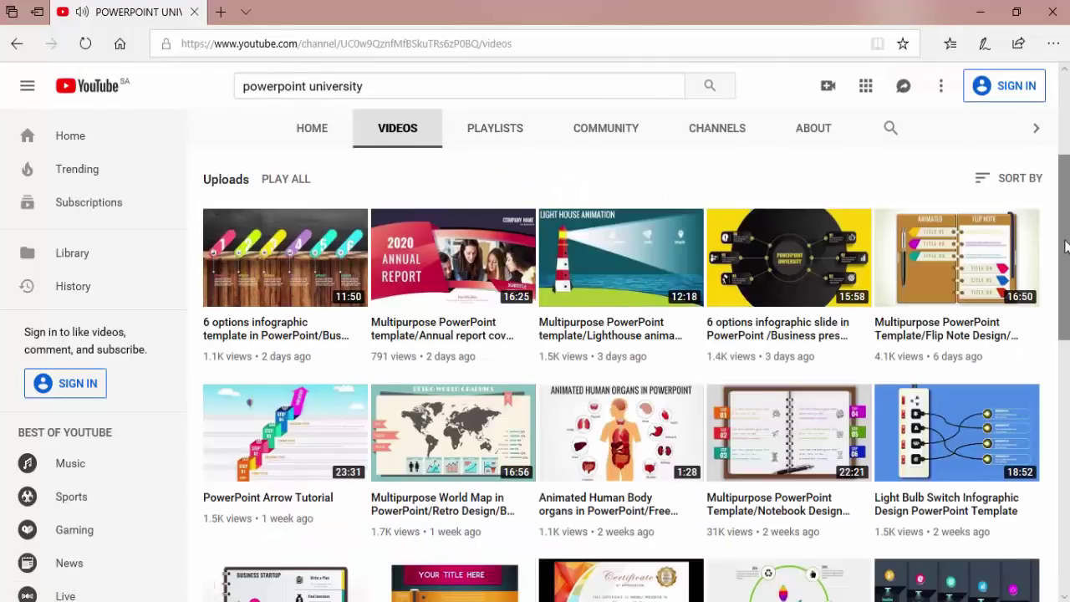
{"action": "left_click_drag", "start_coordinate": [1066, 246], "coordinate": [1065, 176]}
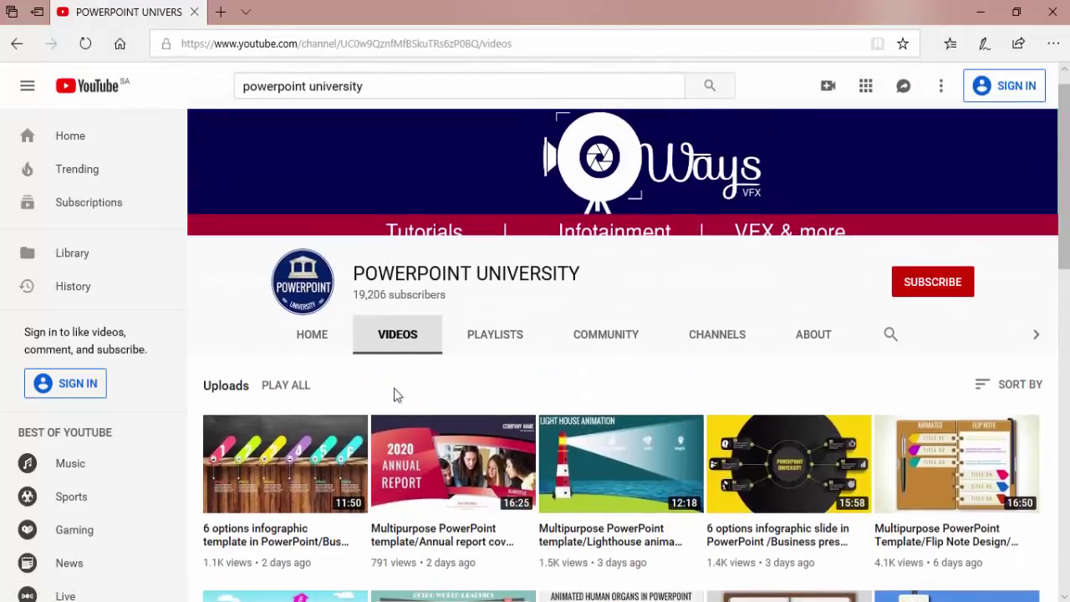
{"action": "left_click_drag", "start_coordinate": [1066, 270], "coordinate": [1066, 572]}
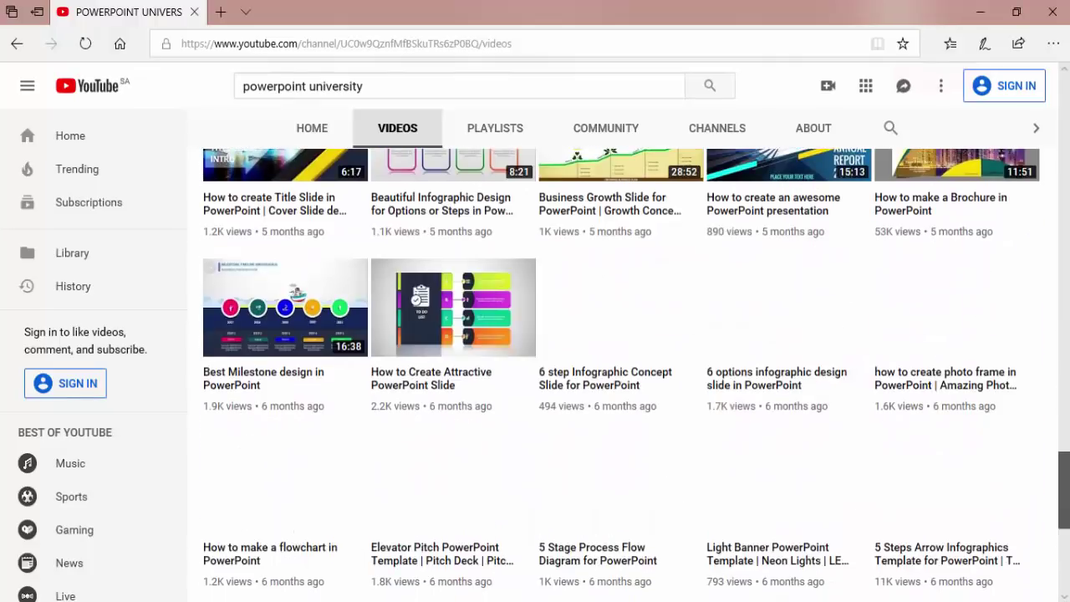
{"action": "scroll", "coordinate": [621, 351], "scroll_direction": "down", "scroll_amount": 1}
{"action": "scroll", "coordinate": [1063, 519], "scroll_direction": "up", "scroll_amount": 3}
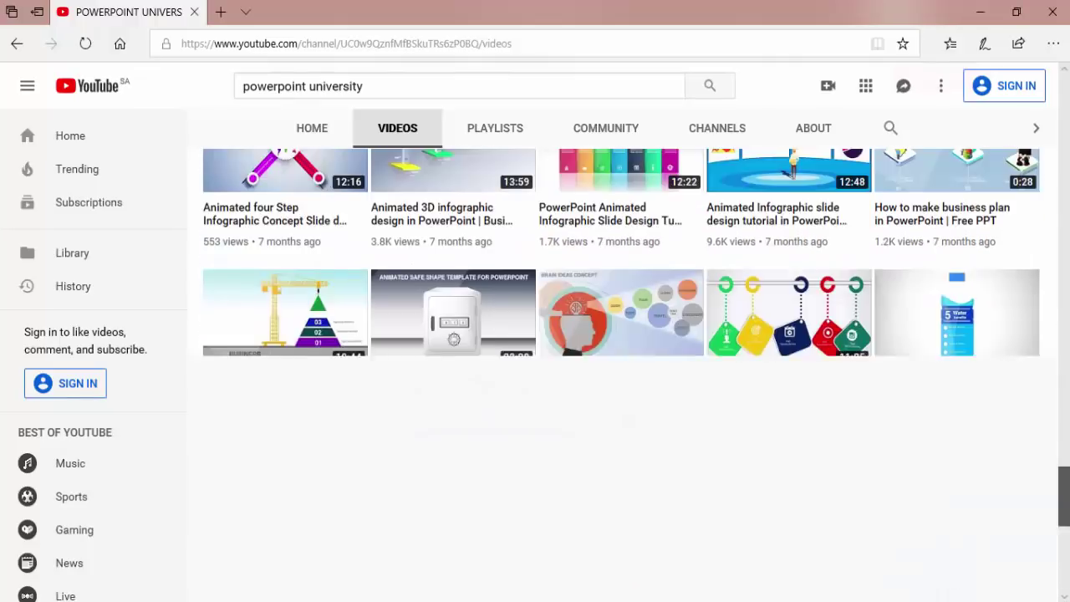
{"action": "scroll", "coordinate": [1063, 520], "scroll_direction": "up", "scroll_amount": 15}
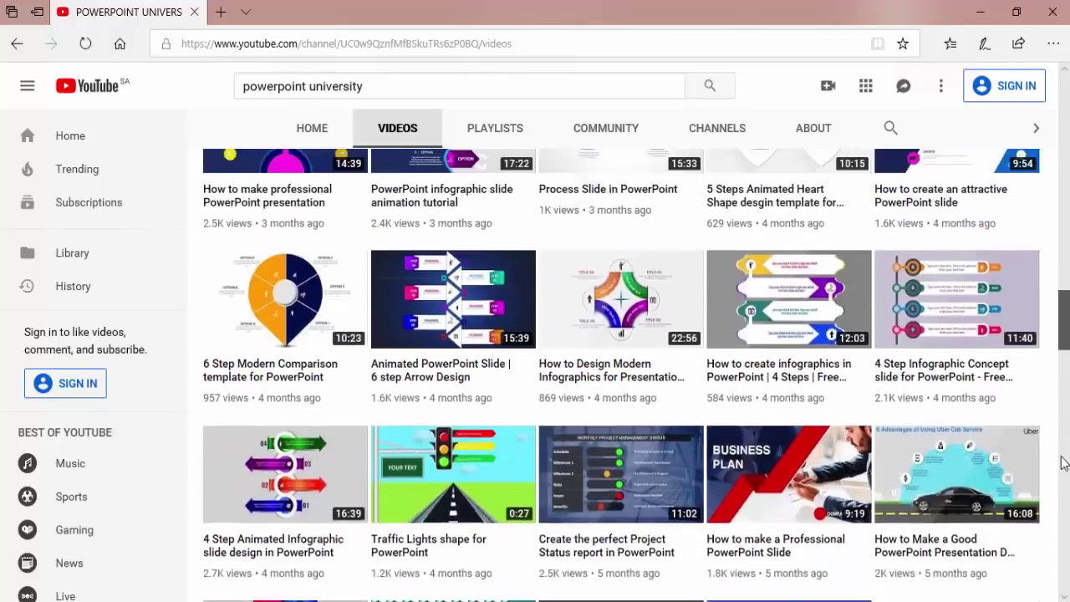
{"action": "scroll", "coordinate": [1066, 266], "scroll_direction": "up", "scroll_amount": 1}
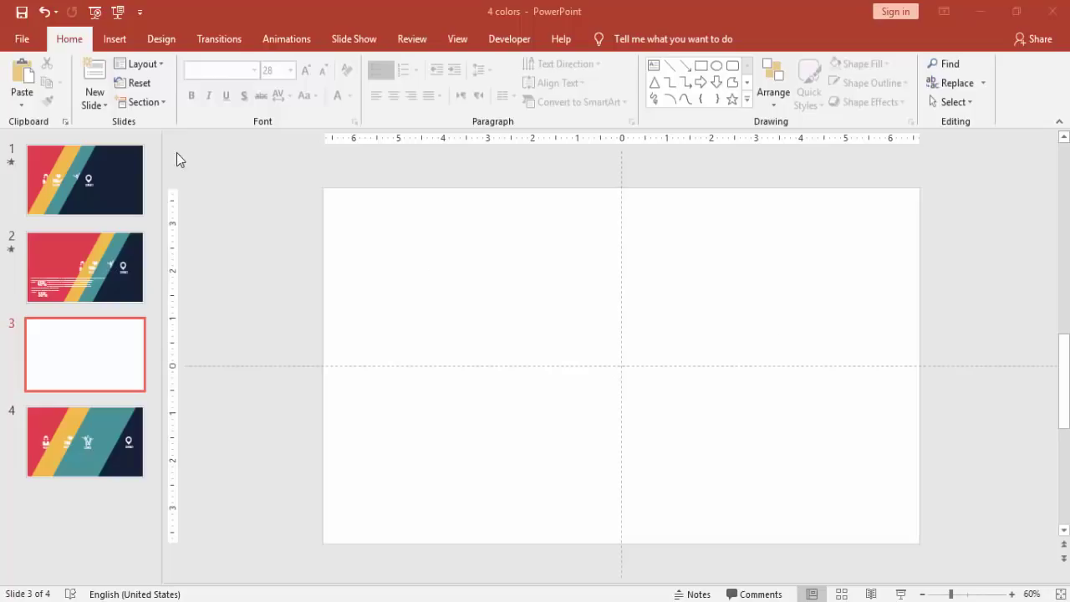
- Draw a rectangle covering the whole third slide
{"action": "left_click", "coordinate": [115, 39]}
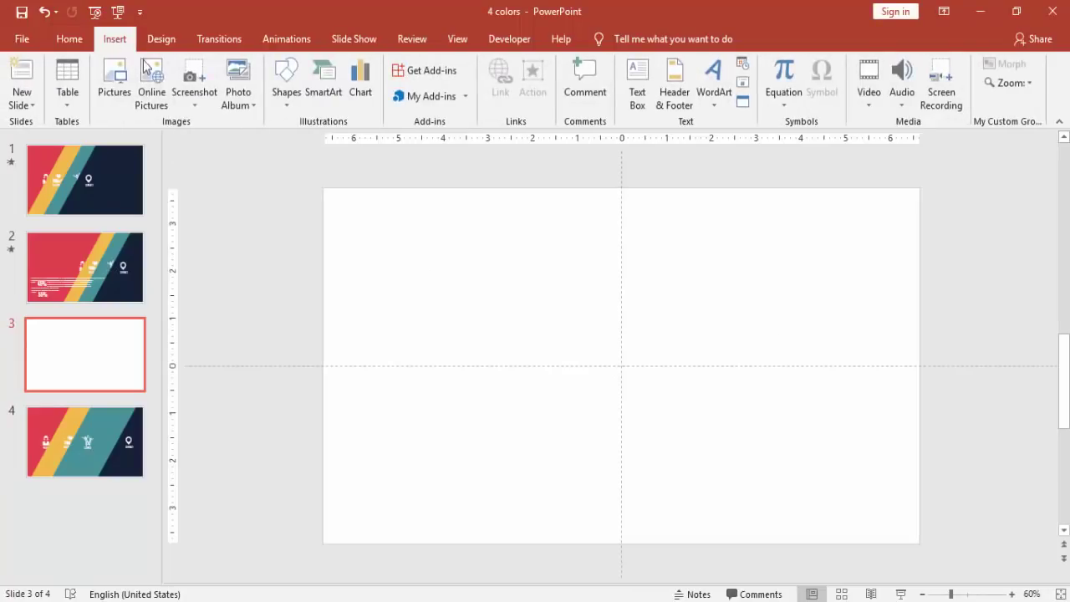
{"action": "left_click", "coordinate": [277, 105]}
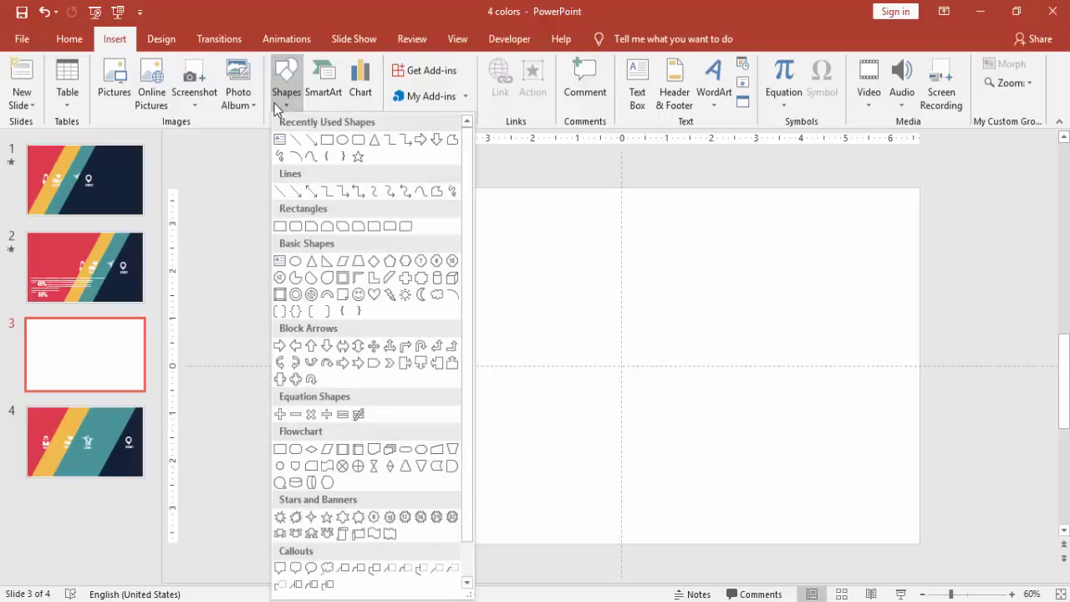
{"action": "left_click", "coordinate": [280, 227]}
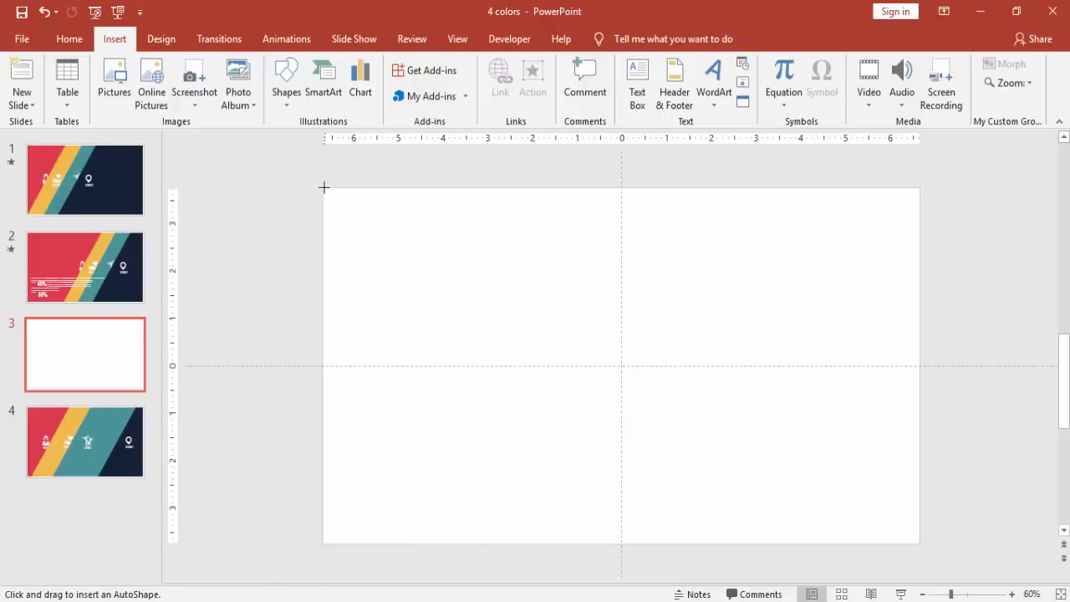
{"action": "left_click_drag", "start_coordinate": [331, 192], "coordinate": [917, 540]}
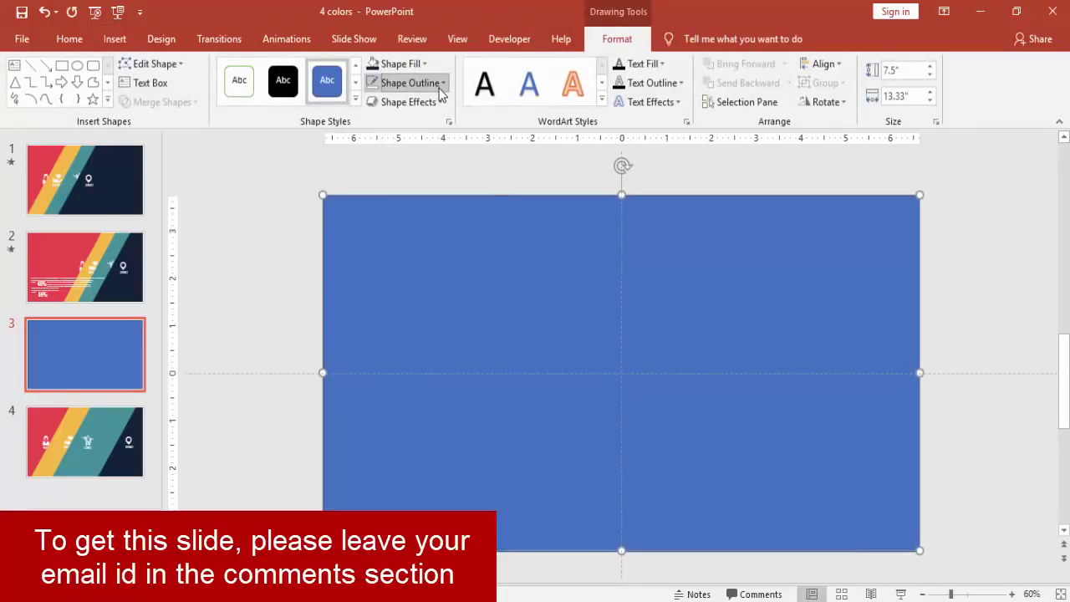
- Remove the rectangle's outline and fill it with the recent red colour
{"action": "left_click", "coordinate": [441, 83]}
{"action": "left_click", "coordinate": [420, 264]}
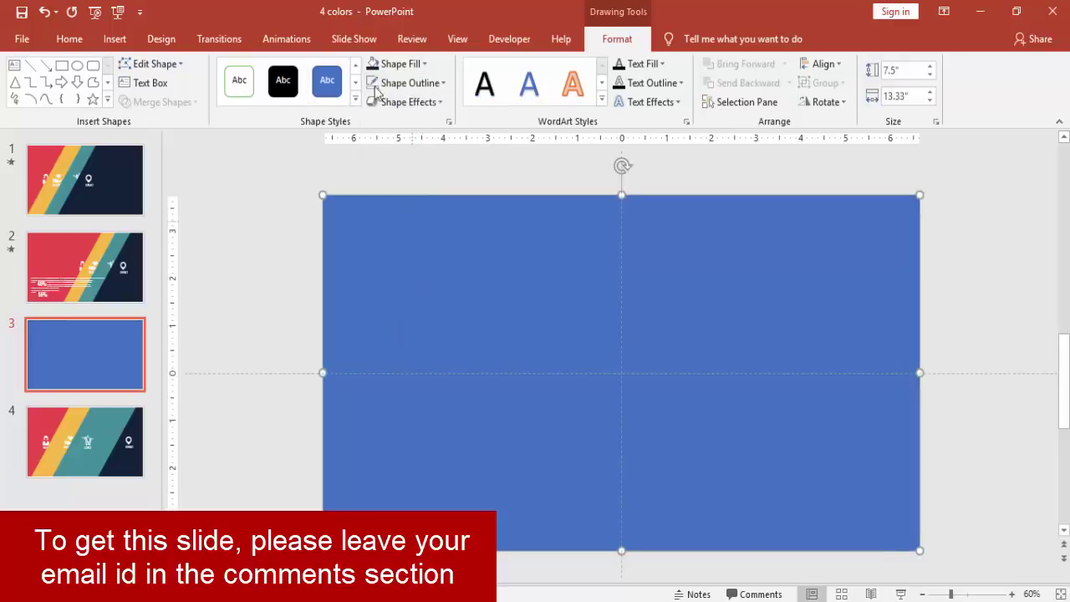
{"action": "left_click", "coordinate": [395, 64]}
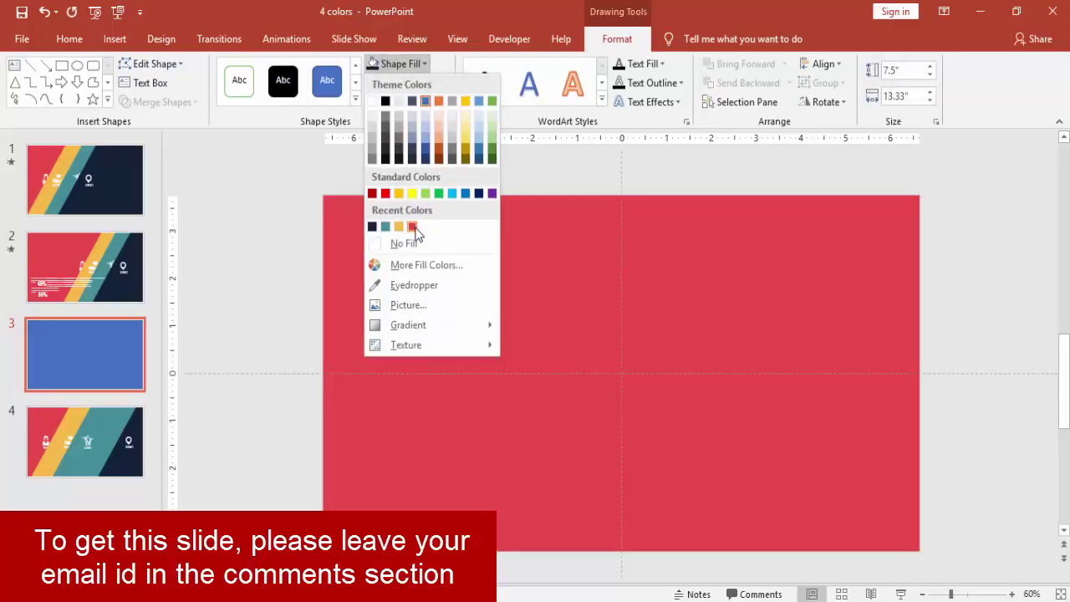
{"action": "left_click", "coordinate": [413, 227]}
{"action": "left_click", "coordinate": [391, 174]}
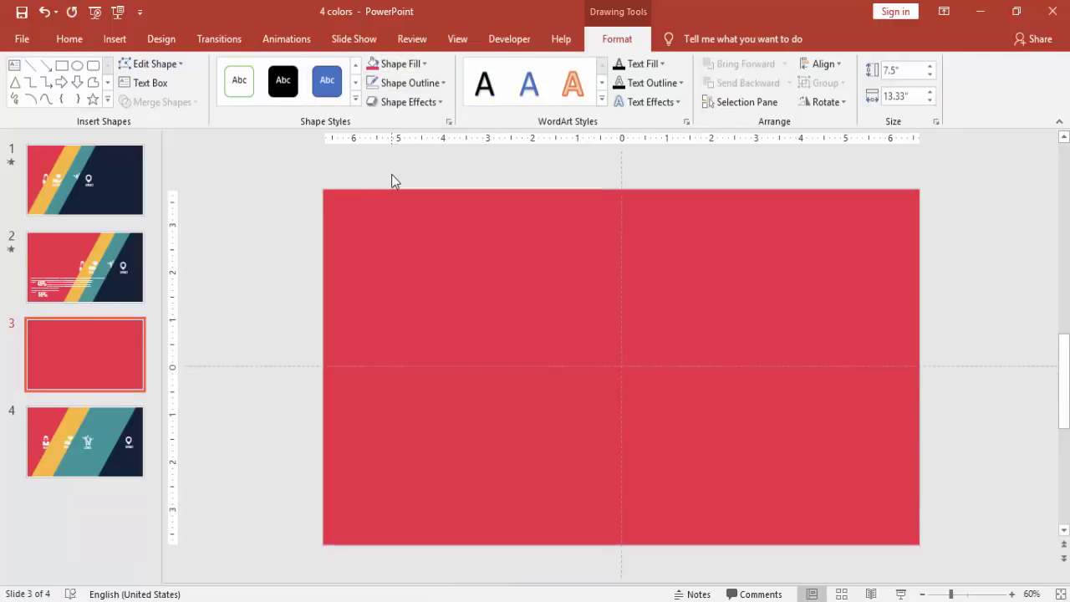
- Duplicate the red rectangle, fill the copy yellow, and shift it right
{"action": "right_click", "coordinate": [479, 262]}
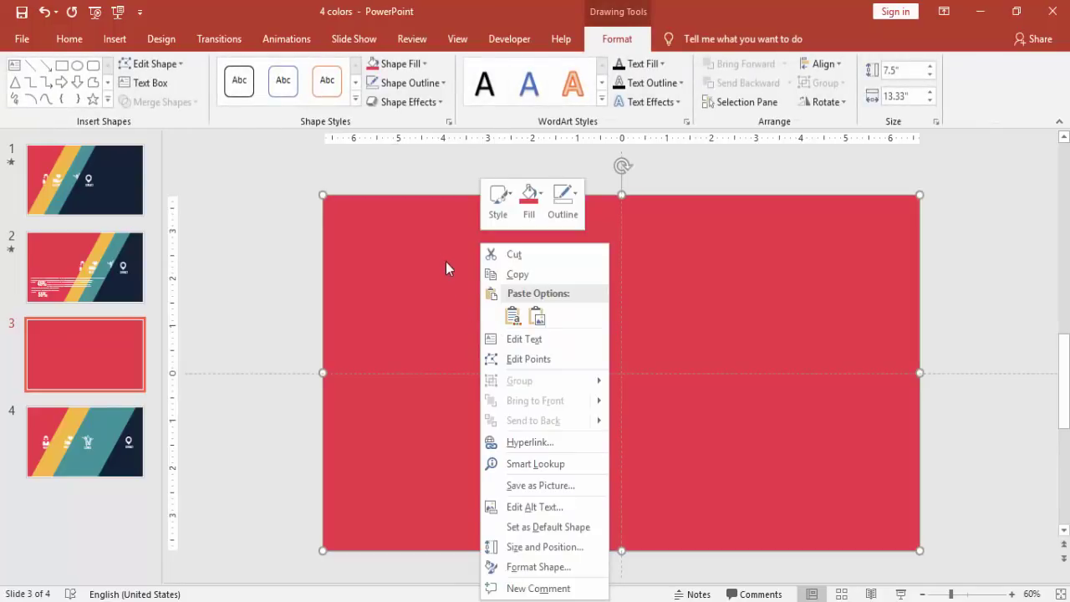
{"action": "left_click", "coordinate": [441, 221]}
{"action": "left_click_drag", "start_coordinate": [448, 228], "coordinate": [527, 250]}
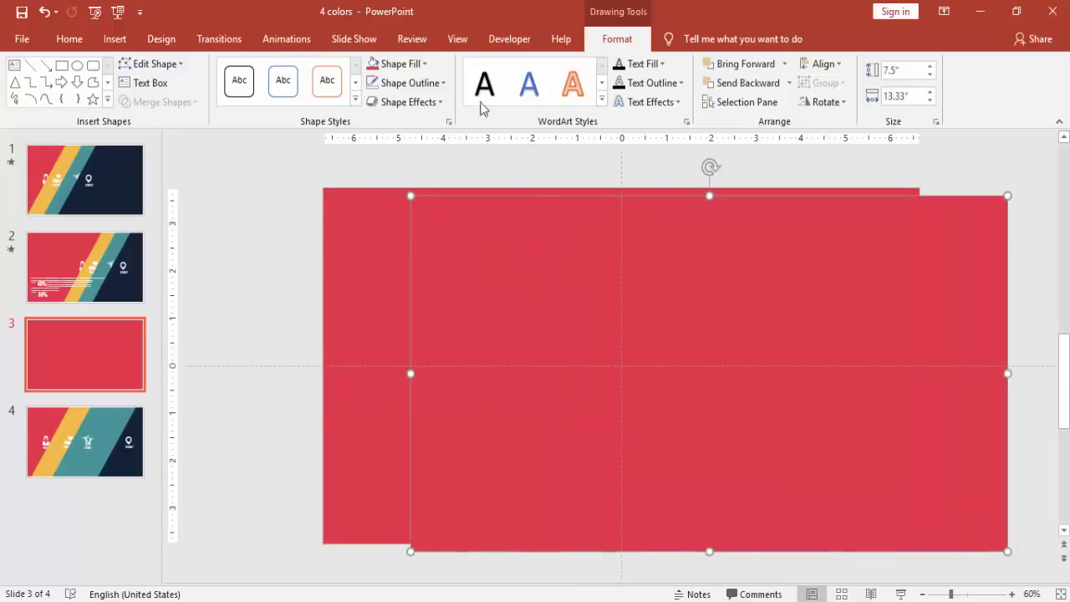
{"action": "left_click", "coordinate": [401, 64]}
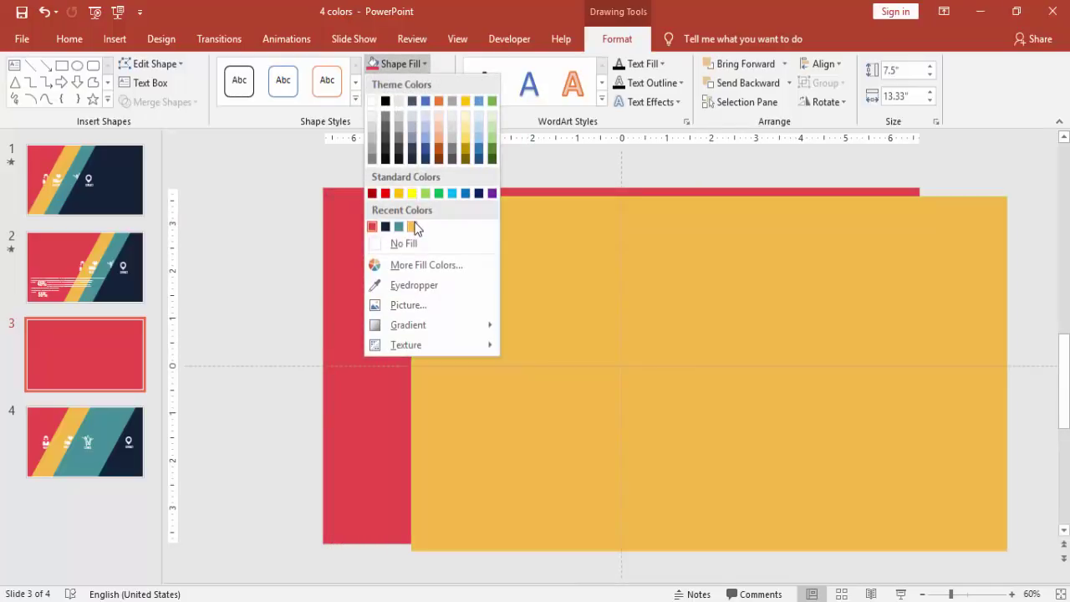
{"action": "left_click", "coordinate": [414, 227]}
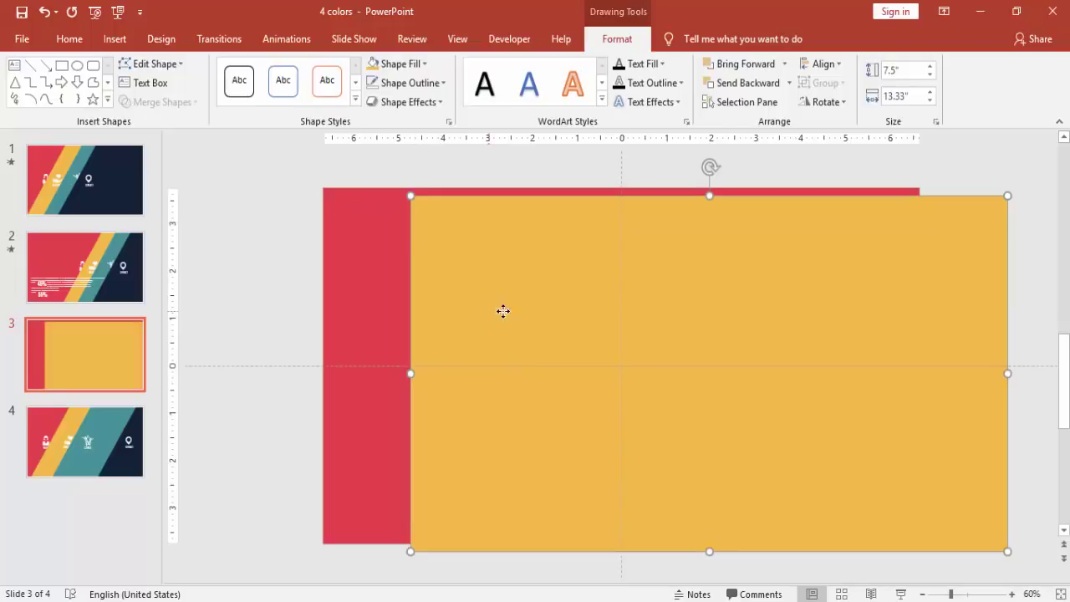
{"action": "left_click_drag", "start_coordinate": [502, 310], "coordinate": [573, 298]}
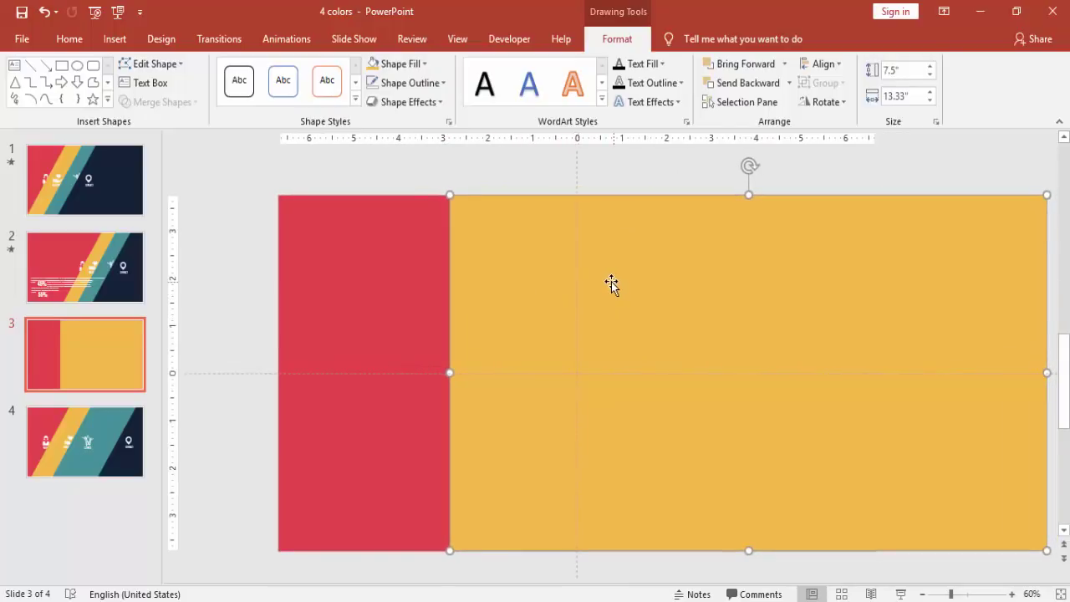
- Set fill transparency to 26% on the yellow rectangle and 22% on the red one
{"action": "right_click", "coordinate": [533, 241]}
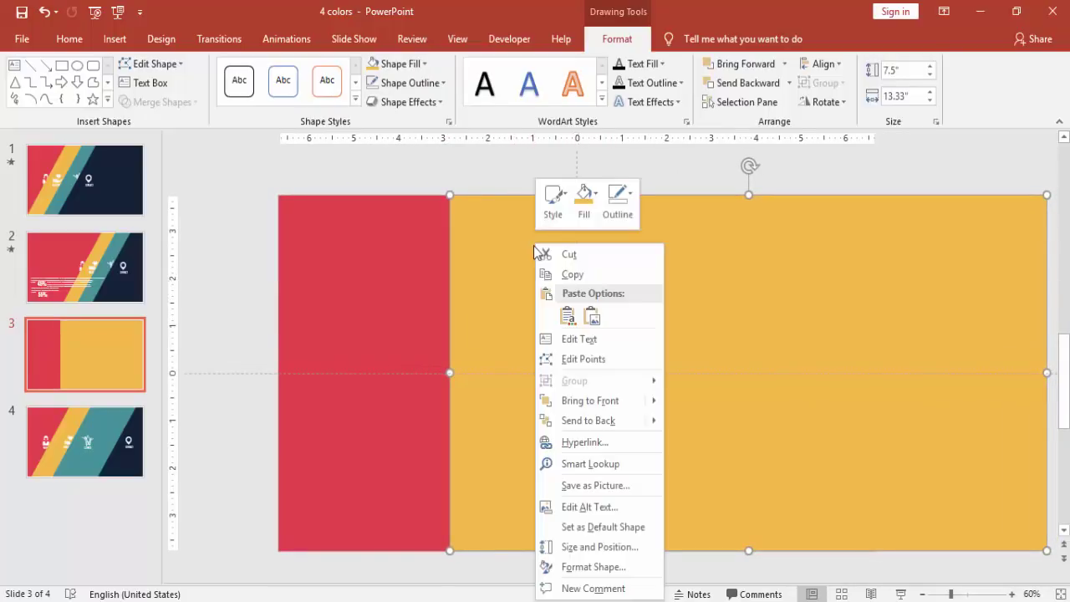
{"action": "left_click", "coordinate": [613, 568]}
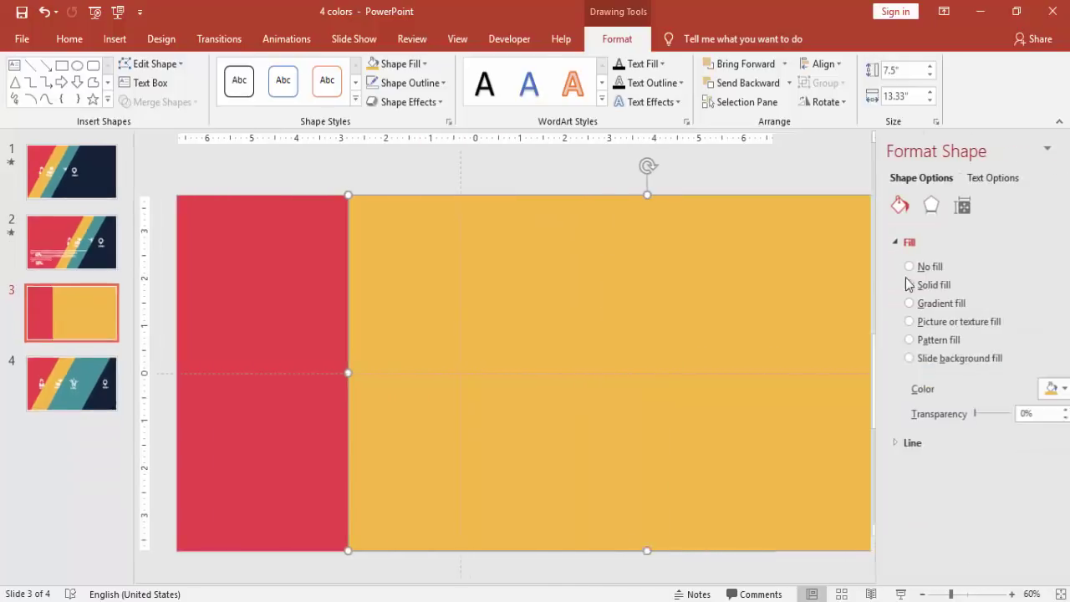
{"action": "left_click_drag", "start_coordinate": [952, 413], "coordinate": [959, 412]}
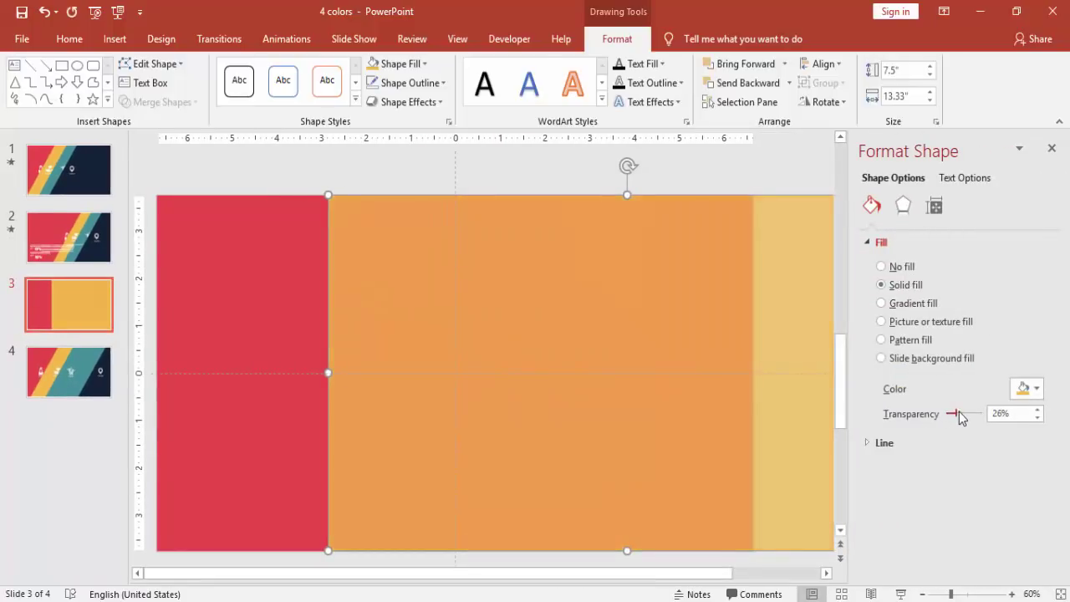
{"action": "left_click", "coordinate": [216, 304]}
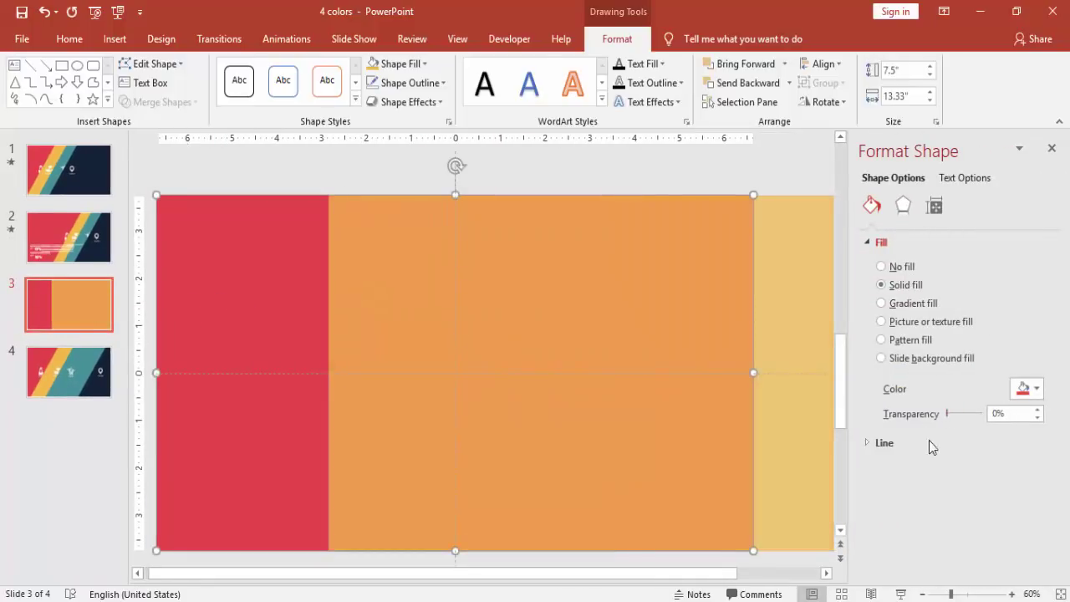
{"action": "left_click_drag", "start_coordinate": [948, 413], "coordinate": [954, 413]}
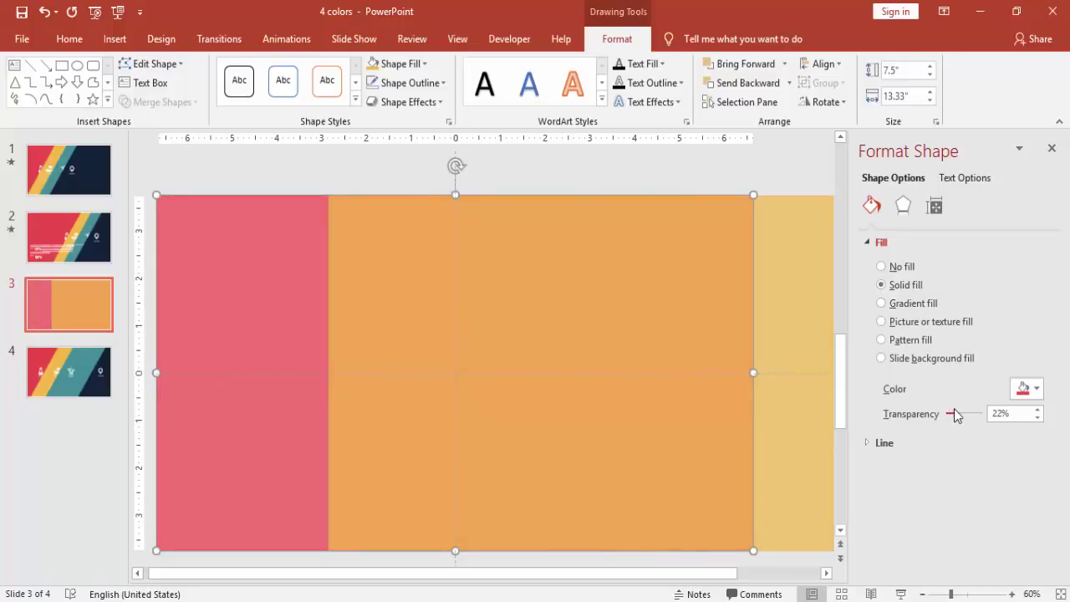
- Move the yellow rectangle further right
{"action": "left_click", "coordinate": [746, 179]}
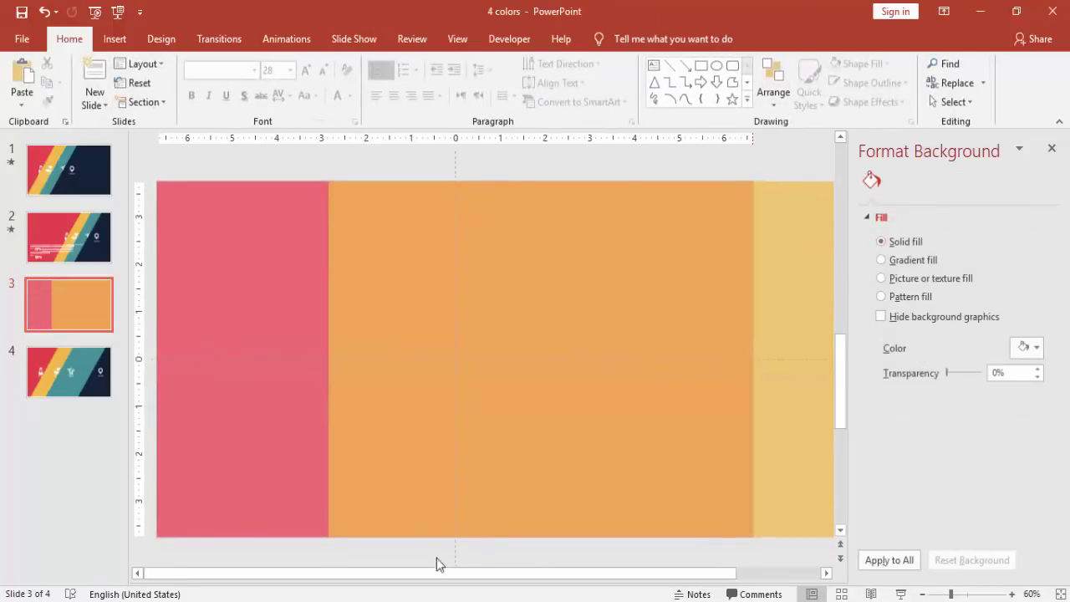
{"action": "left_click", "coordinate": [457, 354]}
{"action": "left_click_drag", "start_coordinate": [420, 305], "coordinate": [506, 303]}
{"action": "left_click", "coordinate": [372, 182]}
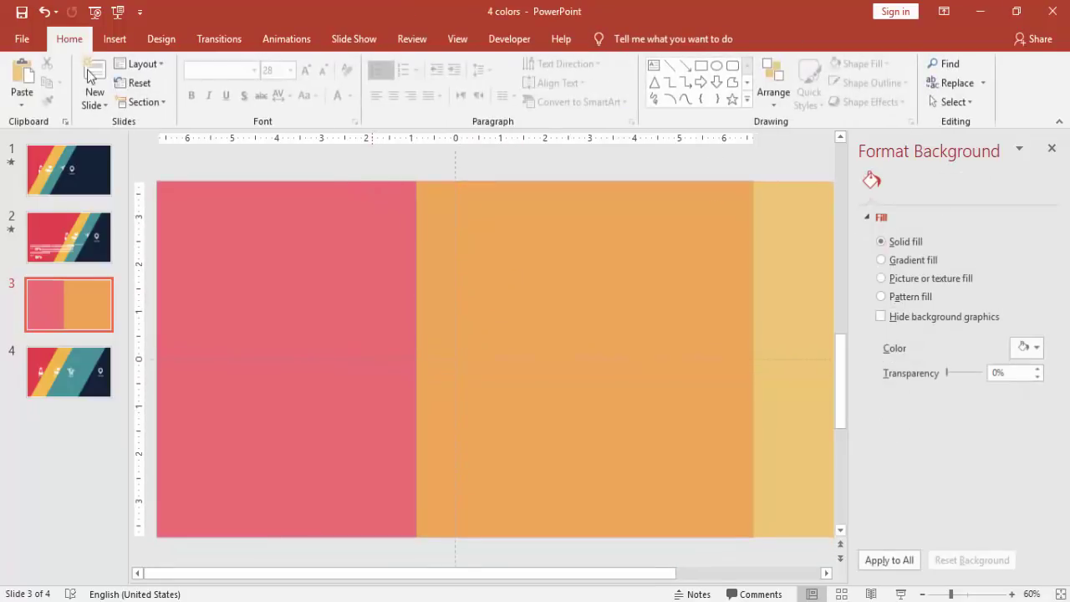
- Draw a tall isosceles triangle over the red band, filled yellow with no outline
{"action": "left_click", "coordinate": [114, 39]}
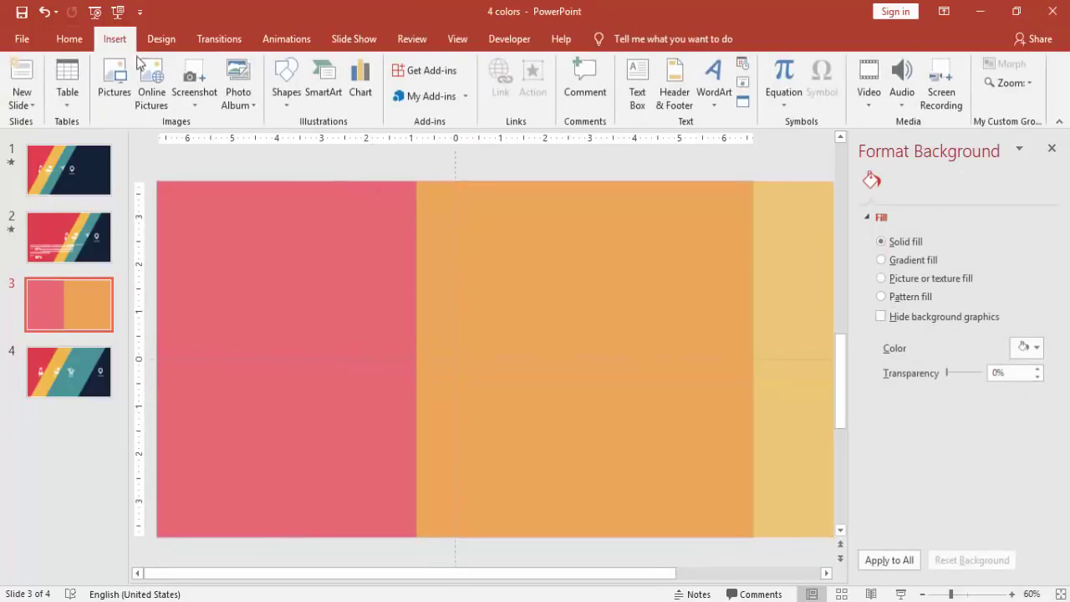
{"action": "left_click", "coordinate": [284, 102]}
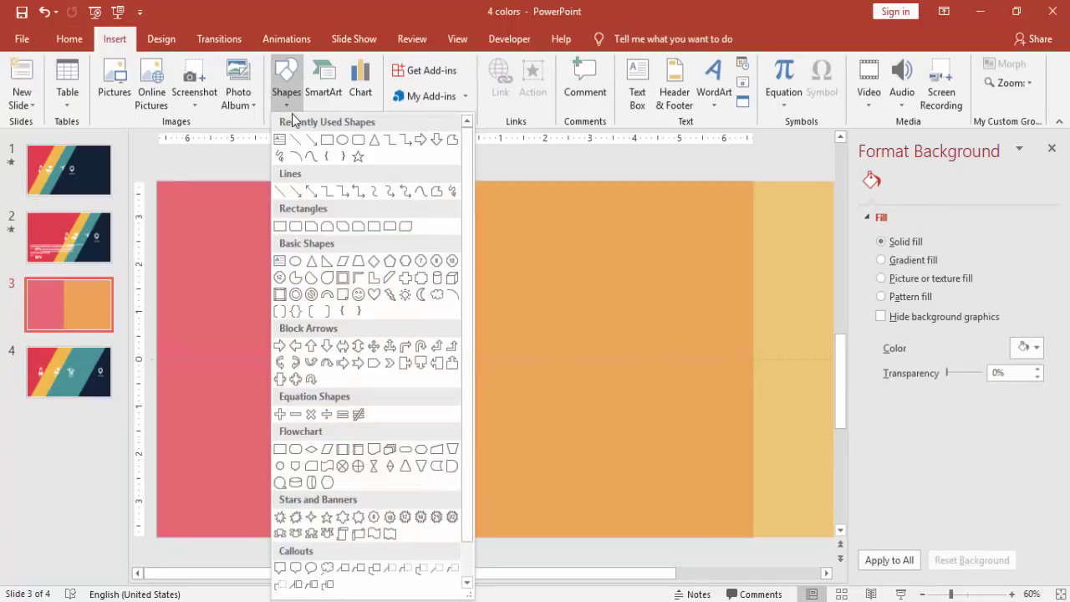
{"action": "left_click", "coordinate": [310, 261]}
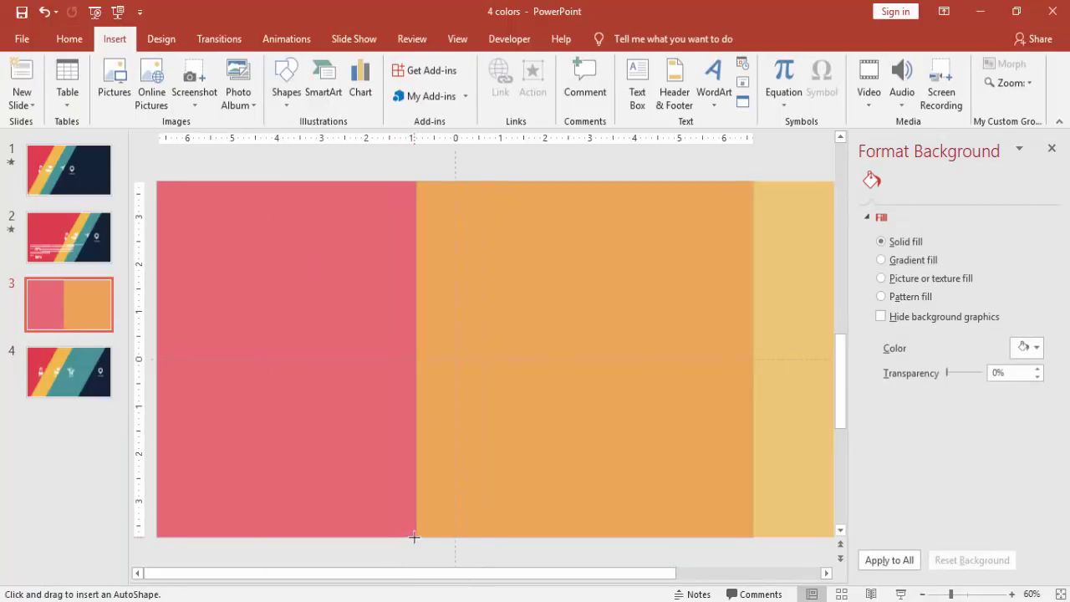
{"action": "left_click_drag", "start_coordinate": [414, 537], "coordinate": [158, 181]}
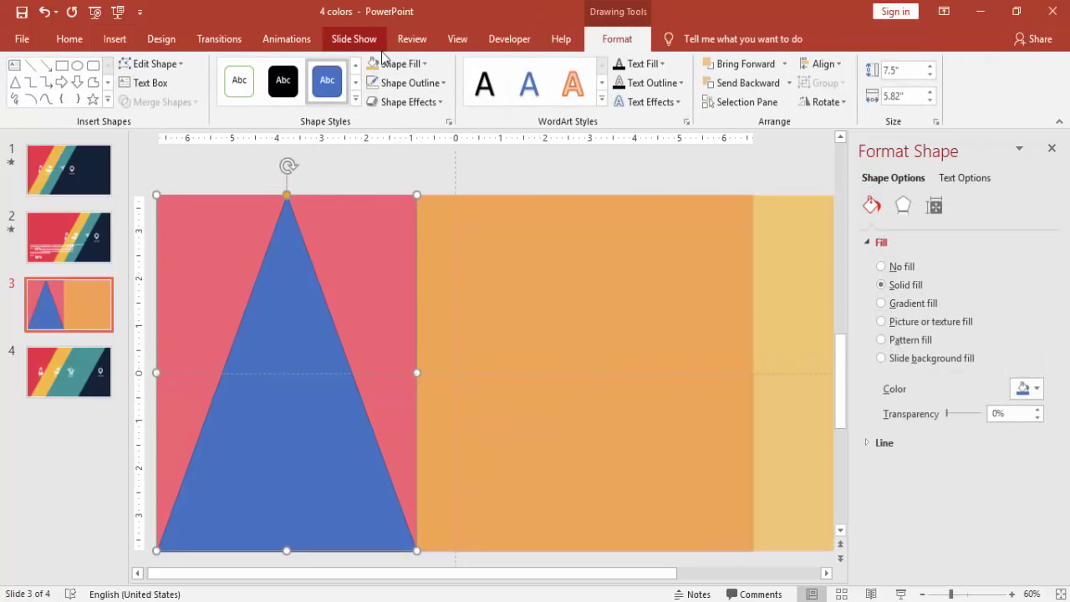
{"action": "left_click", "coordinate": [377, 65]}
{"action": "left_click", "coordinate": [409, 83]}
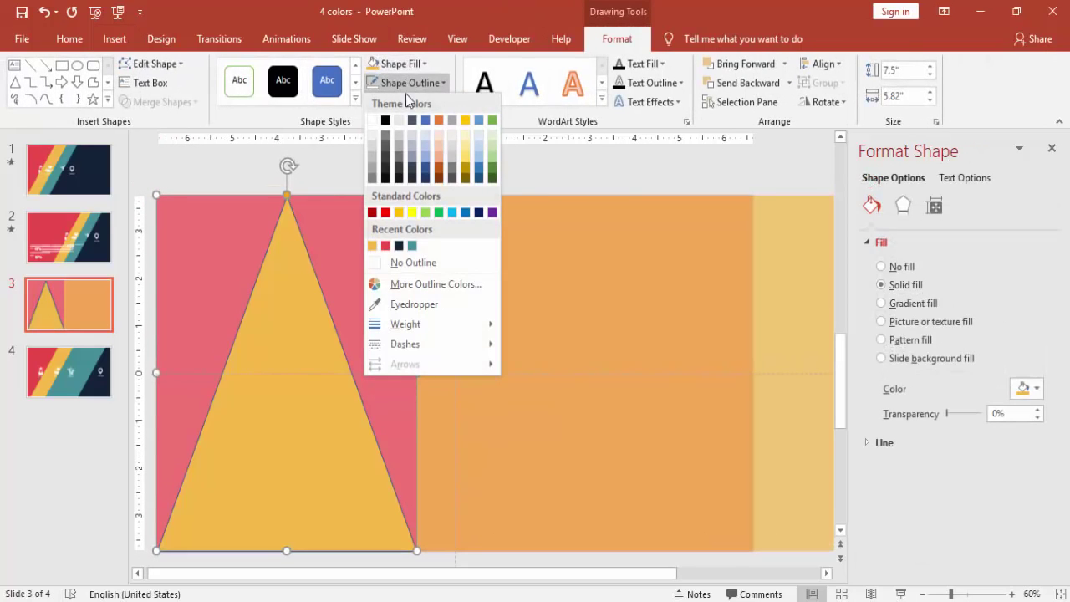
{"action": "left_click", "coordinate": [413, 262]}
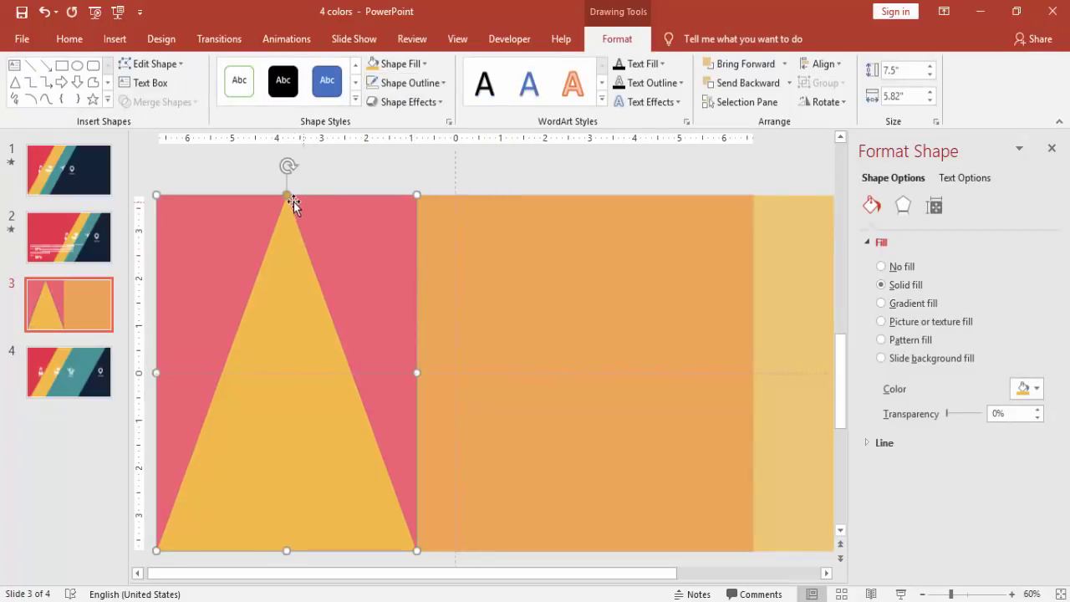
- Pull the triangle's apex to the rectangle's top-right corner and stretch it to the slide's top edge
{"action": "left_click_drag", "start_coordinate": [286, 196], "coordinate": [418, 198]}
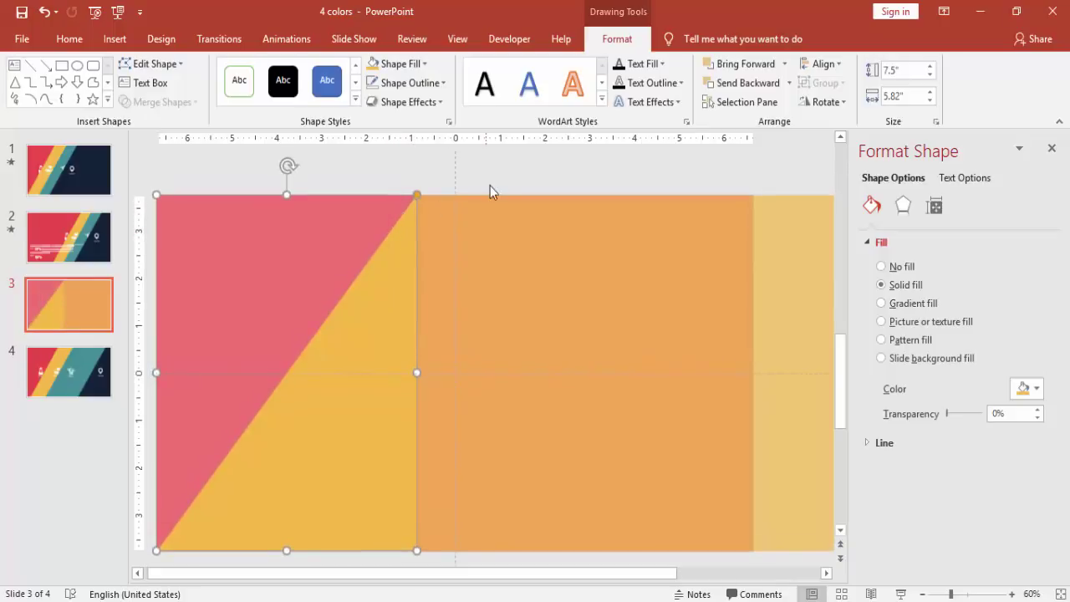
{"action": "left_click", "coordinate": [489, 179]}
{"action": "left_click", "coordinate": [401, 233]}
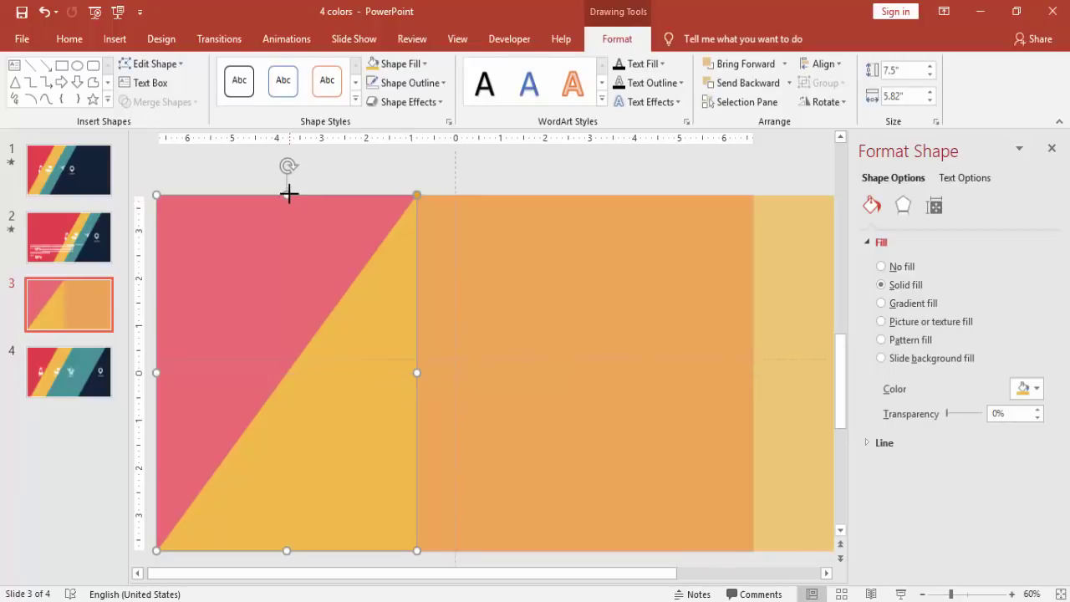
{"action": "left_click_drag", "start_coordinate": [288, 194], "coordinate": [284, 179]}
- Union the yellow triangle and the rectangle into one shape
{"action": "left_click", "coordinate": [420, 170]}
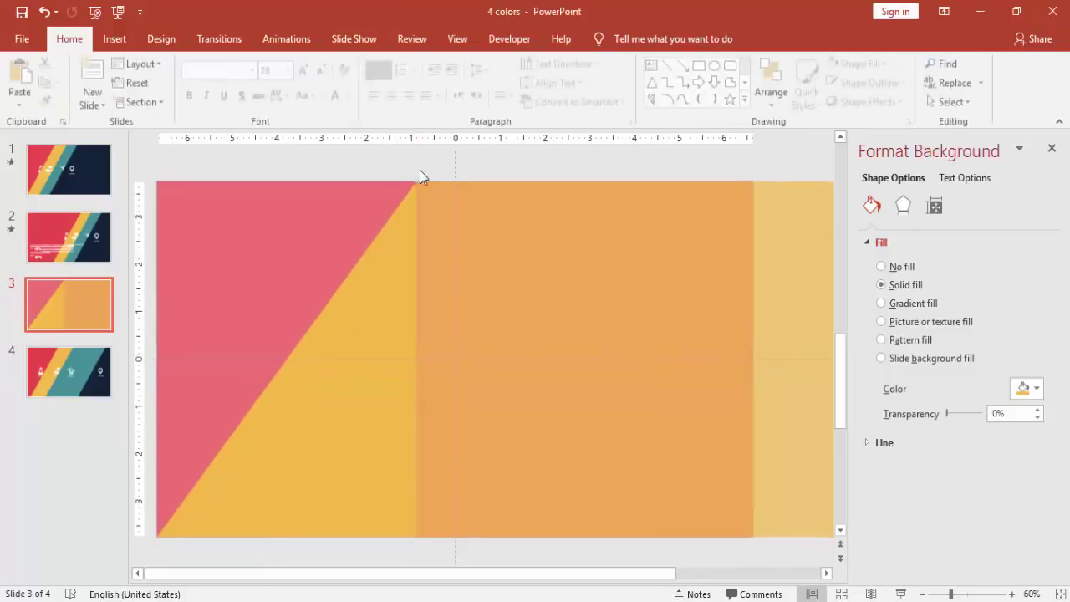
{"action": "left_click", "coordinate": [408, 227]}
{"action": "left_click", "coordinate": [499, 254], "text": "shift"}
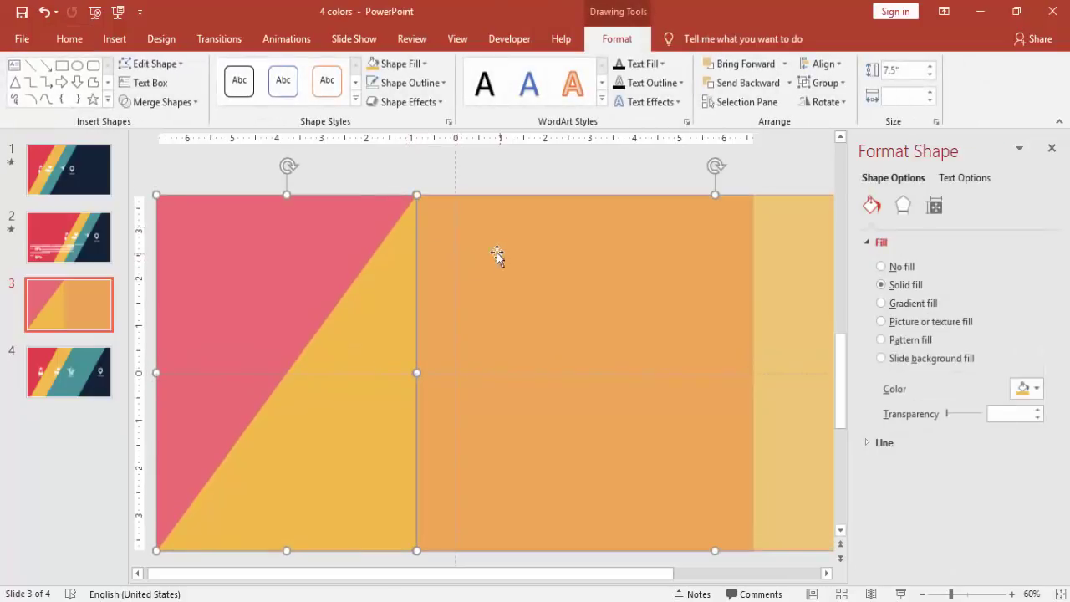
{"action": "left_click", "coordinate": [183, 103]}
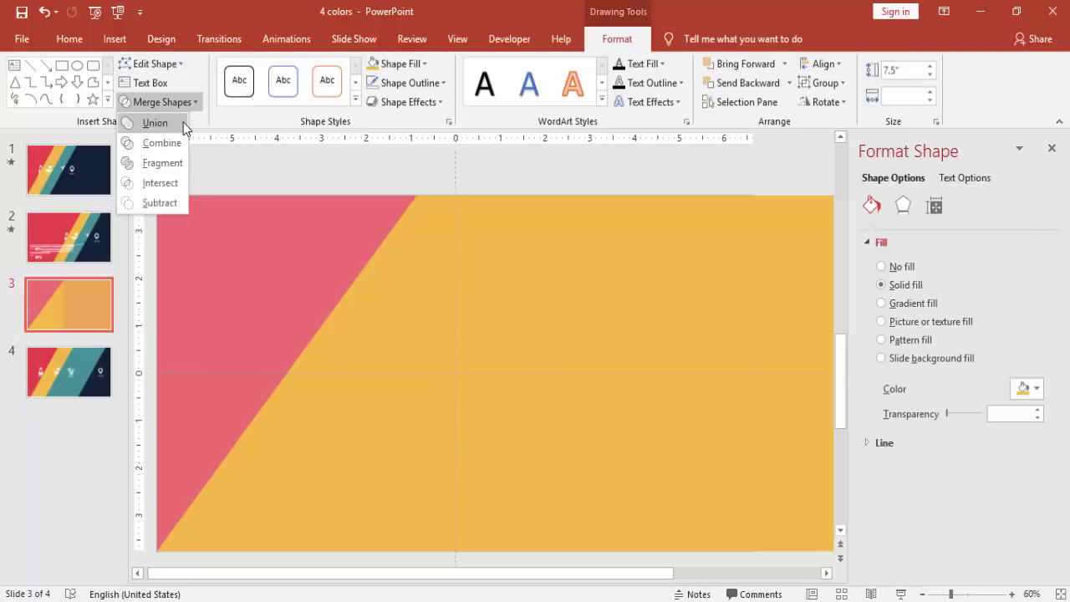
{"action": "left_click", "coordinate": [155, 123]}
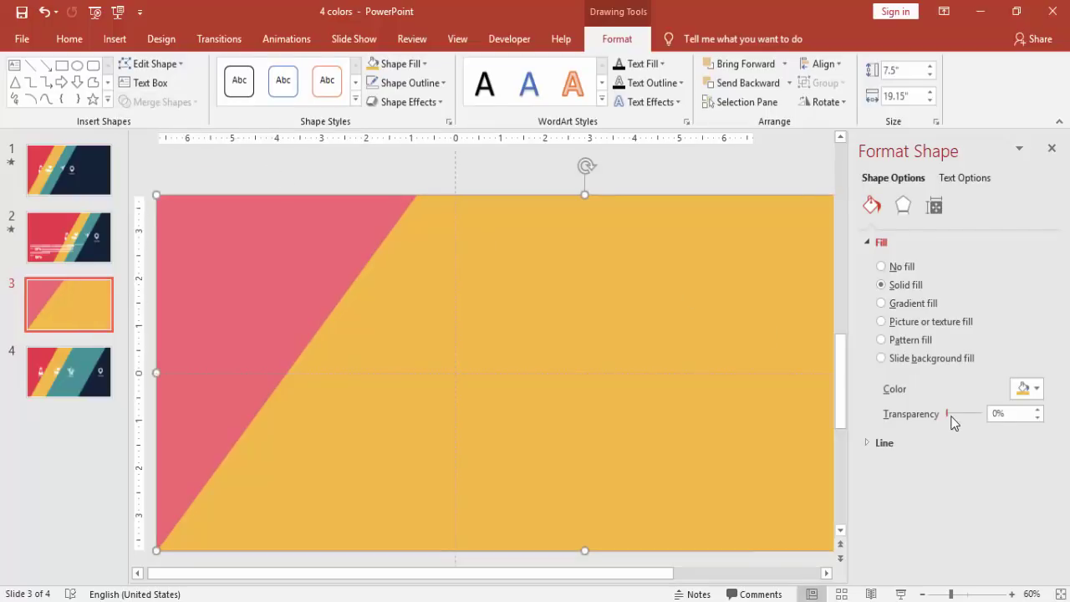
- Give the merged shape 39% transparency and shift its diagonal edge to the right
{"action": "left_click_drag", "start_coordinate": [955, 416], "coordinate": [961, 414]}
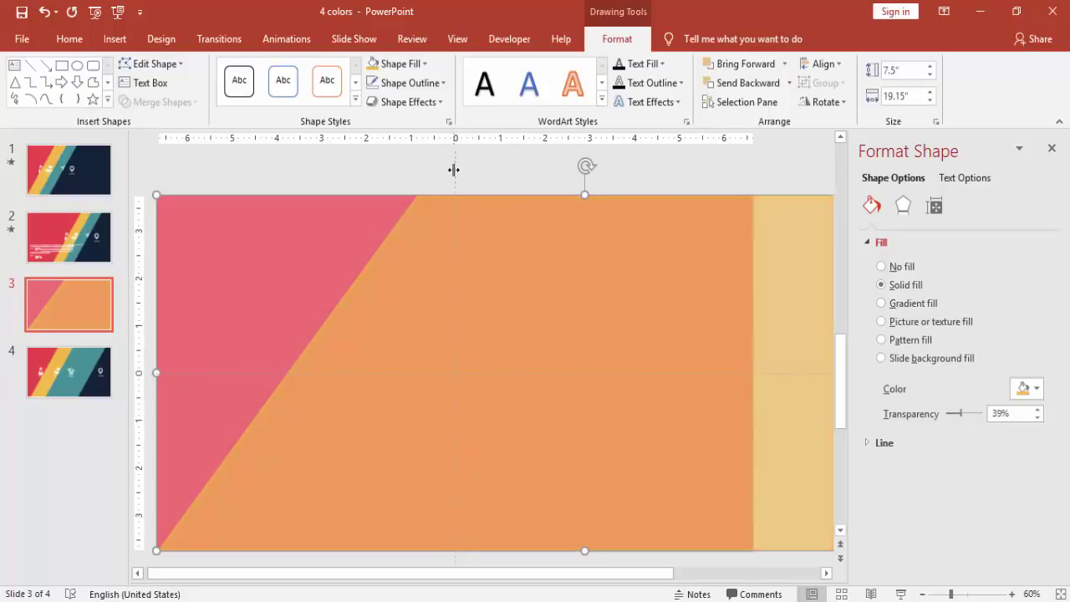
{"action": "left_click", "coordinate": [493, 175]}
{"action": "left_click_drag", "start_coordinate": [408, 304], "coordinate": [527, 293]}
{"action": "left_click", "coordinate": [583, 181]}
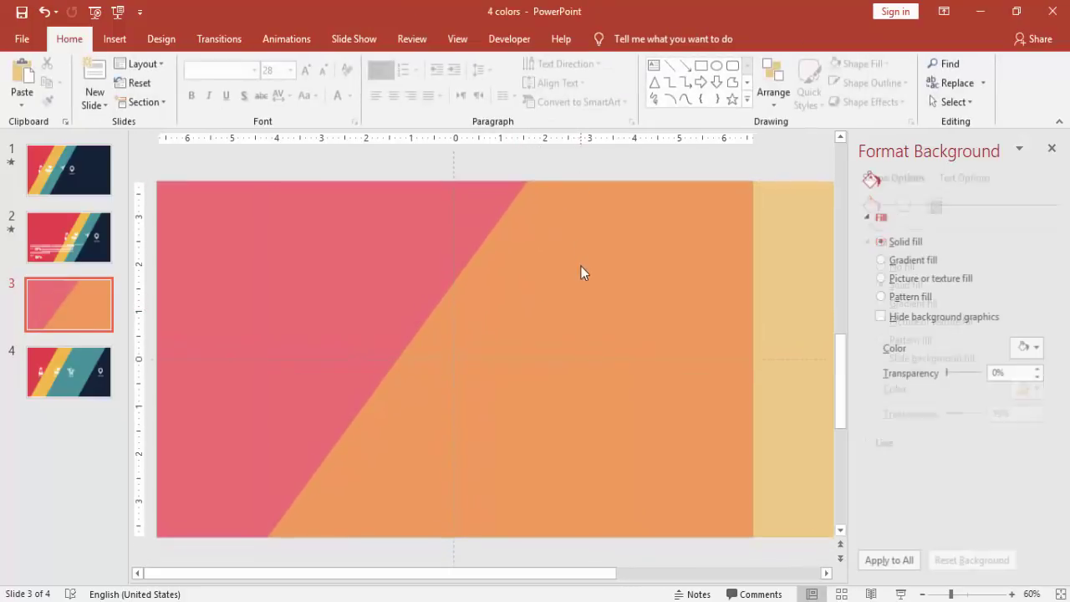
- Add copies of the diagonal band filled teal and dark navy, undoing a stray nudge
{"action": "left_click", "coordinate": [580, 265]}
{"action": "left_click_drag", "start_coordinate": [581, 265], "coordinate": [483, 294]}
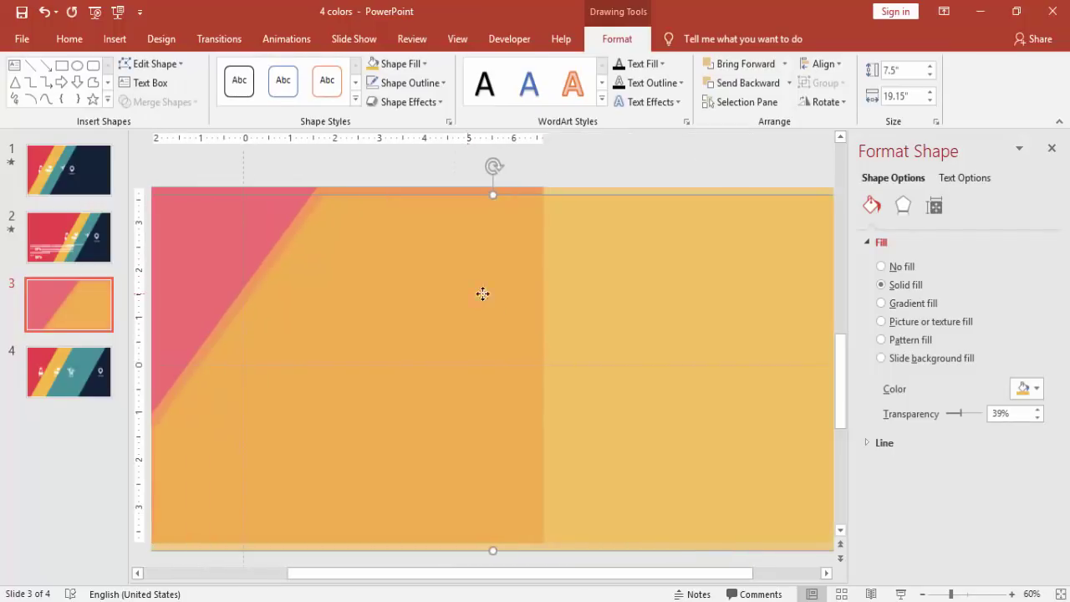
{"action": "left_click", "coordinate": [418, 60]}
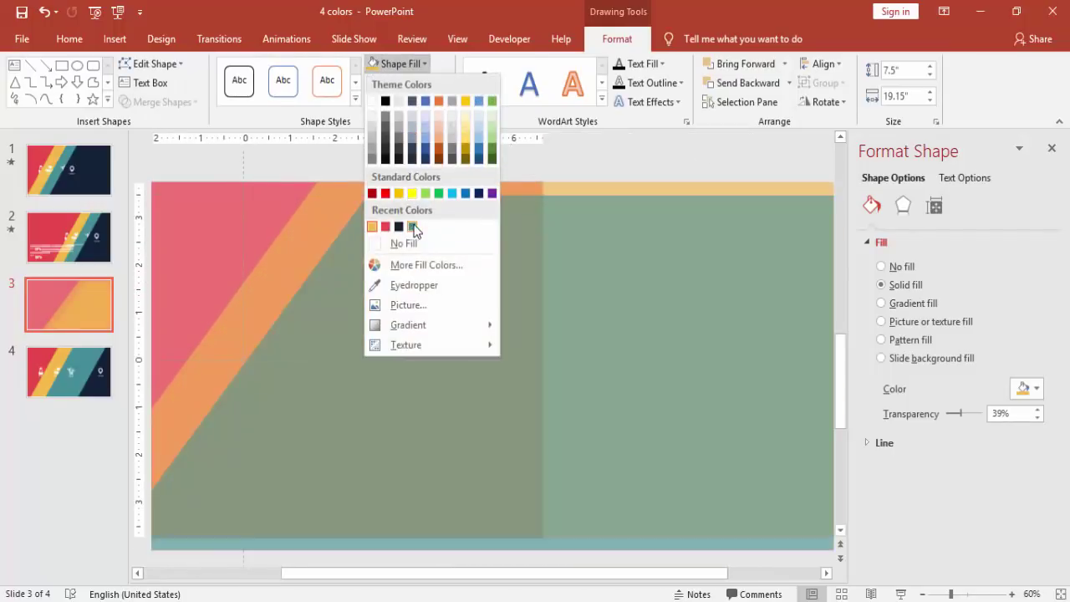
{"action": "left_click", "coordinate": [412, 227]}
{"action": "mouse_move", "coordinate": [382, 293]}
{"action": "left_mouse_down"}
{"action": "mouse_move", "coordinate": [404, 292]}
{"action": "mouse_move", "coordinate": [411, 304]}
{"action": "mouse_move", "coordinate": [395, 303]}
{"action": "left_mouse_up"}
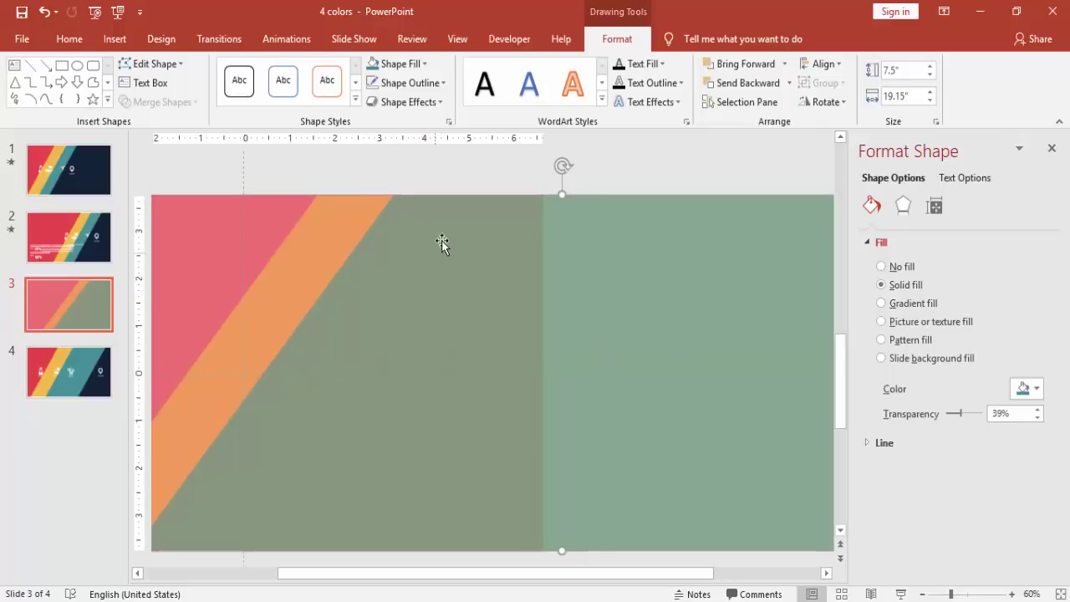
{"action": "key", "text": "ctrl+z"}
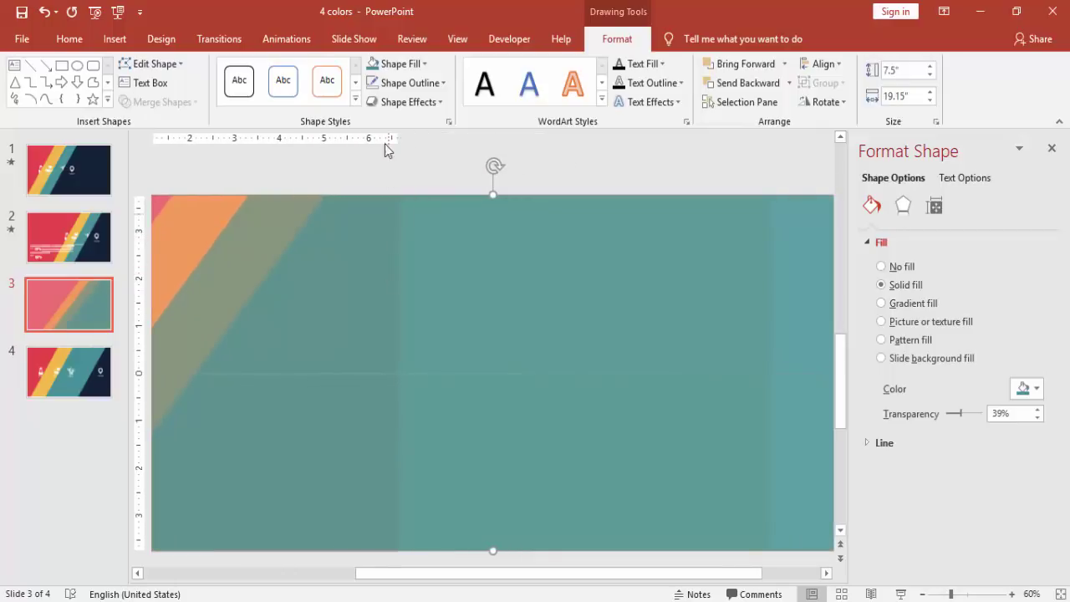
{"action": "left_click", "coordinate": [398, 67]}
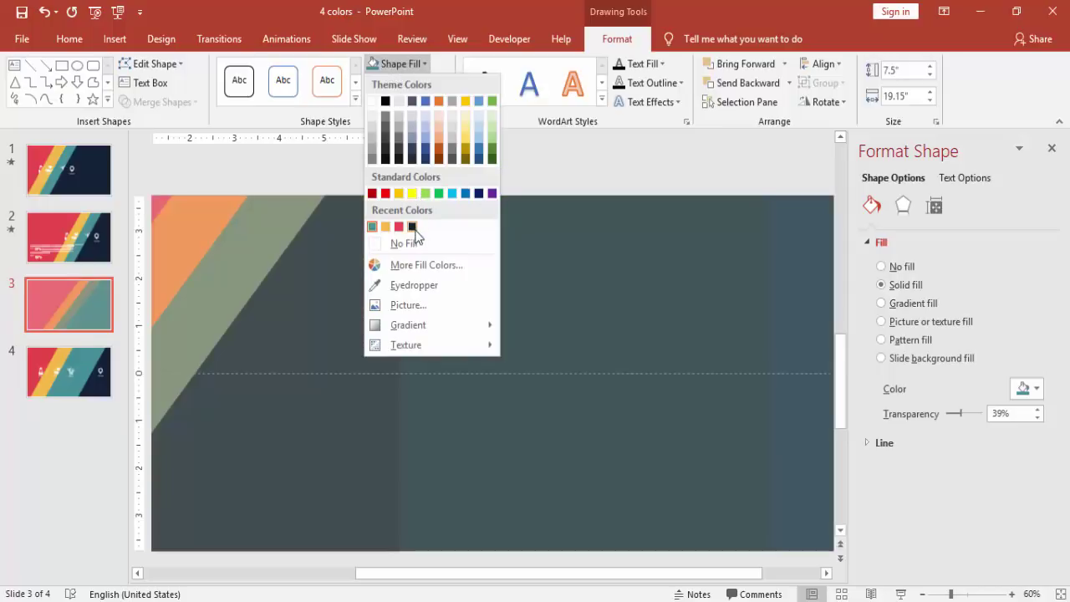
{"action": "left_click", "coordinate": [411, 229]}
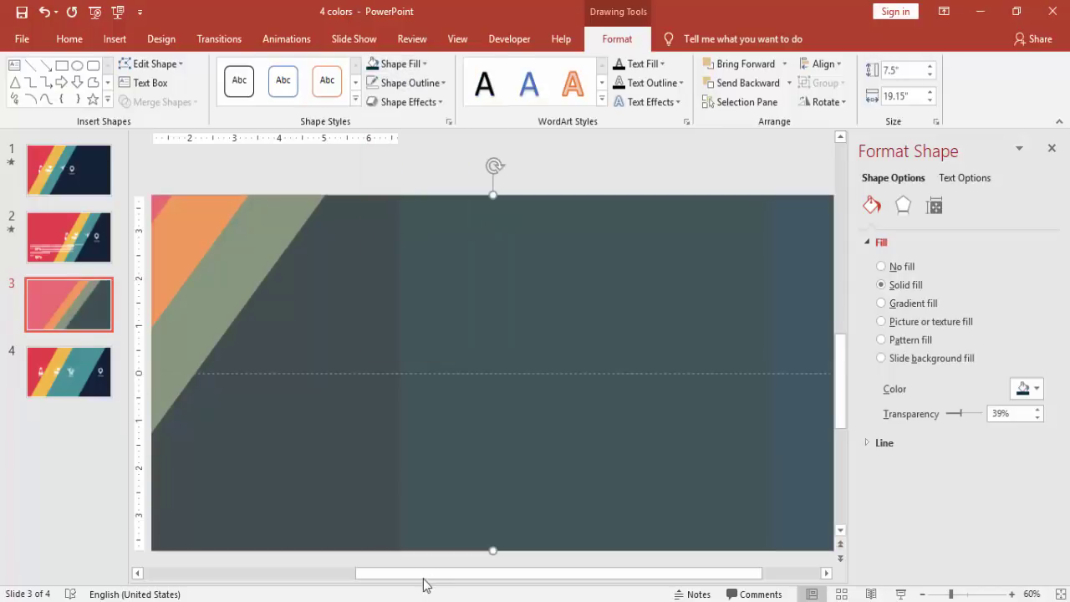
- Set the red, yellow and teal bands to 0% transparency so they show solid colours
{"action": "left_click_drag", "start_coordinate": [425, 577], "coordinate": [210, 577]}
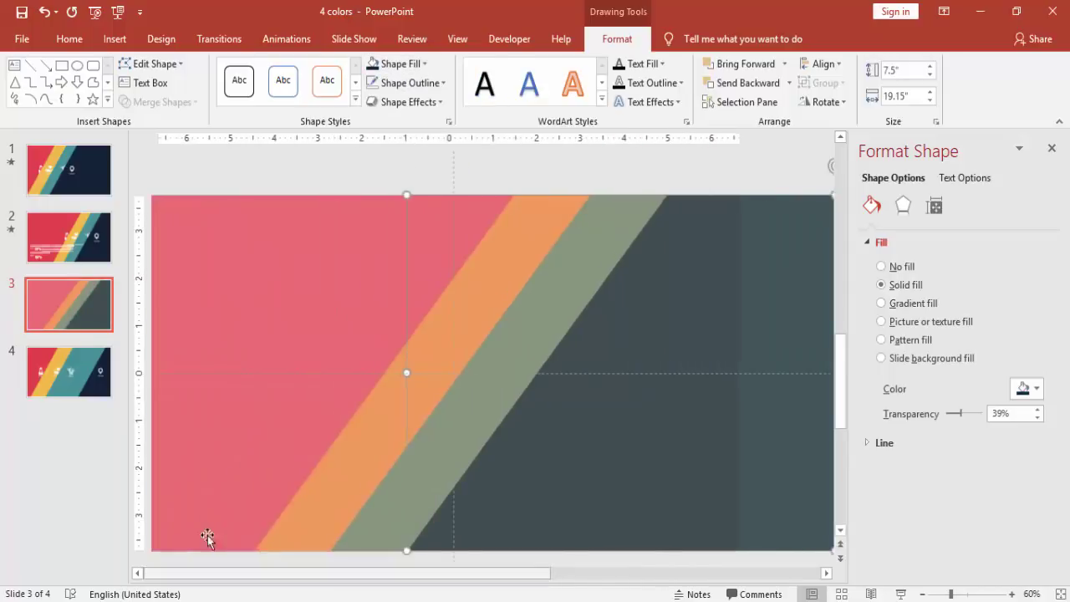
{"action": "left_click", "coordinate": [549, 184]}
{"action": "left_click", "coordinate": [316, 268]}
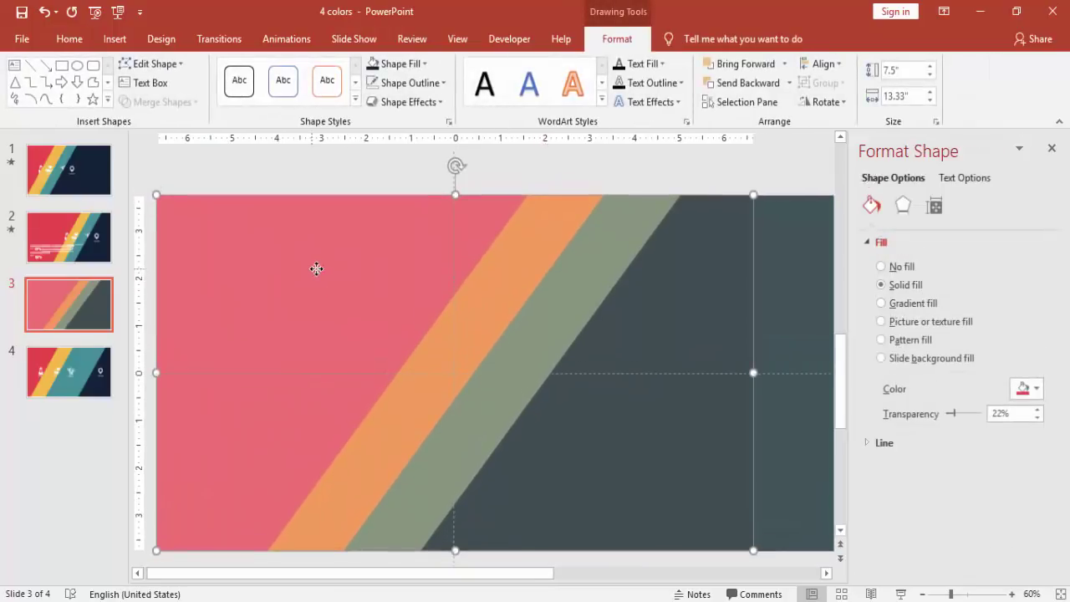
{"action": "left_click_drag", "start_coordinate": [957, 416], "coordinate": [944, 416]}
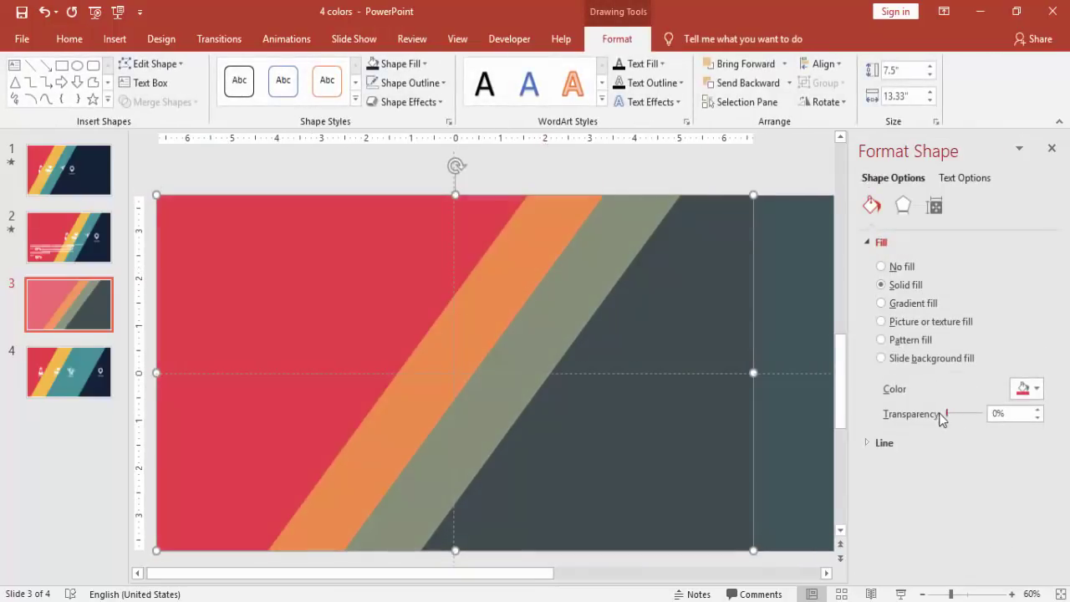
{"action": "left_click", "coordinate": [503, 310]}
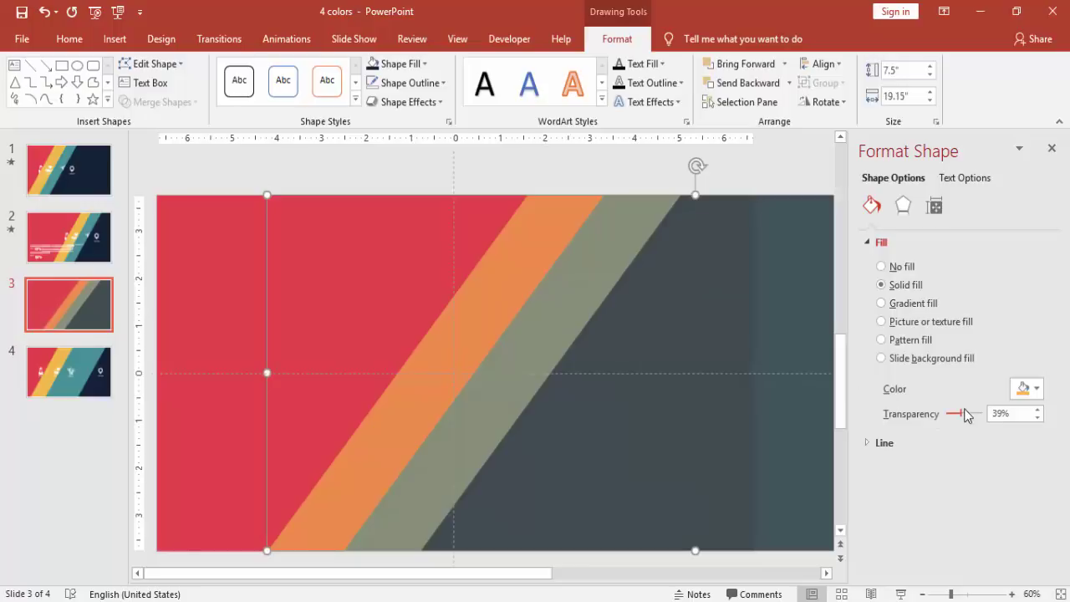
{"action": "left_click_drag", "start_coordinate": [952, 415], "coordinate": [944, 415]}
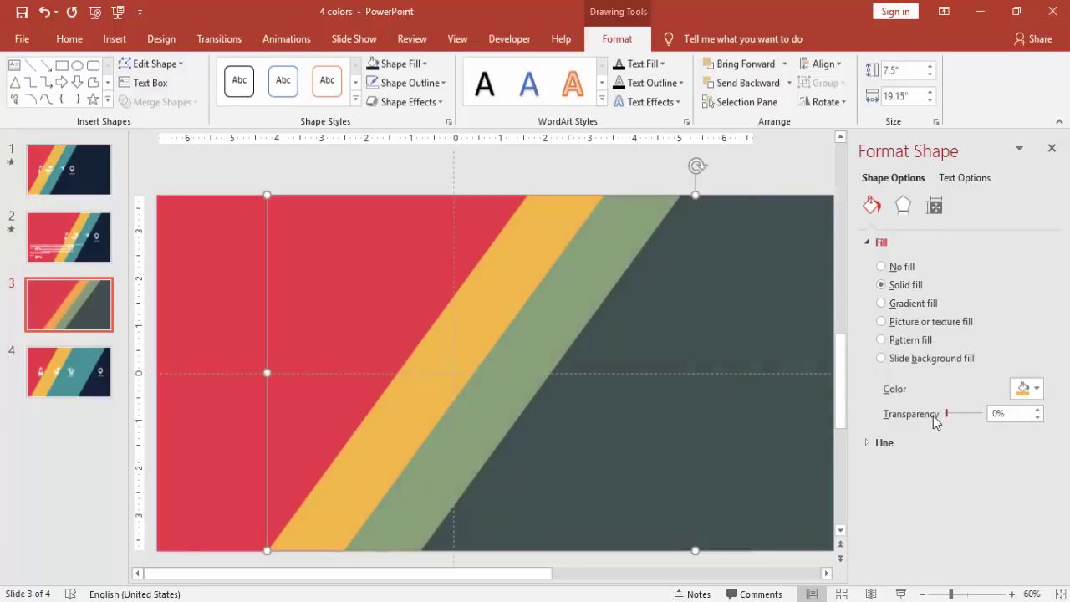
{"action": "left_click", "coordinate": [701, 281]}
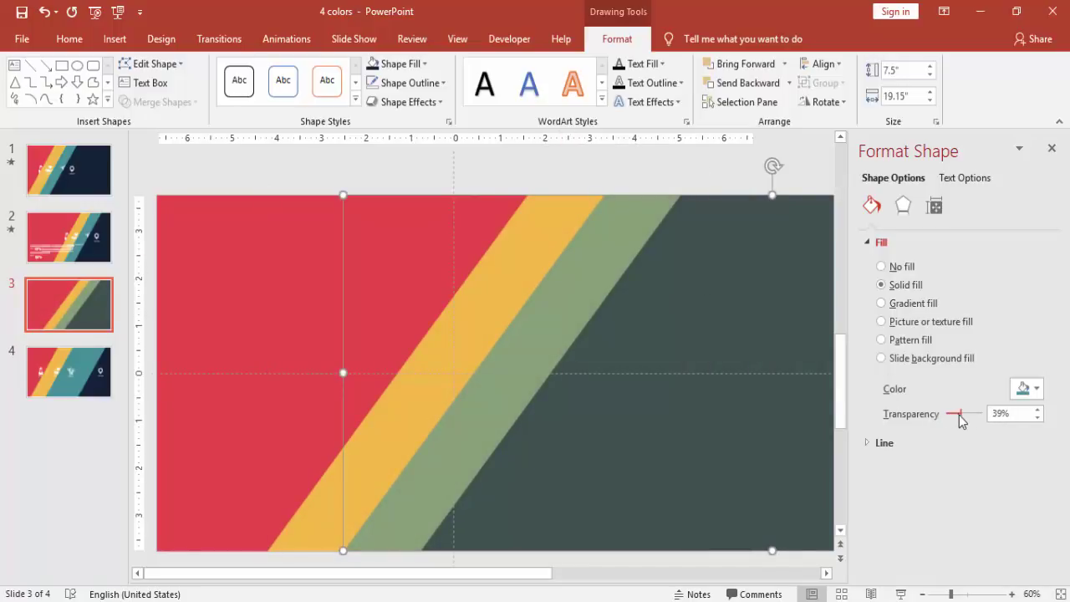
{"action": "left_click_drag", "start_coordinate": [959, 415], "coordinate": [929, 418]}
{"action": "left_click", "coordinate": [729, 313]}
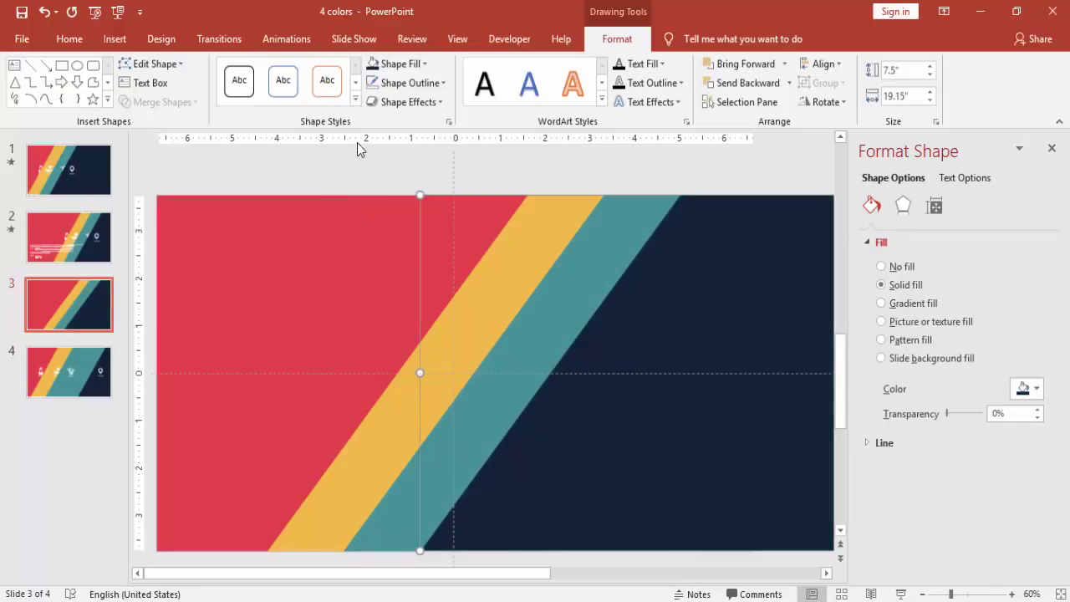
- Delete the leftover oversized shape, move the People icon onto the red band, and close the background pane
{"action": "key", "text": "Delete"}
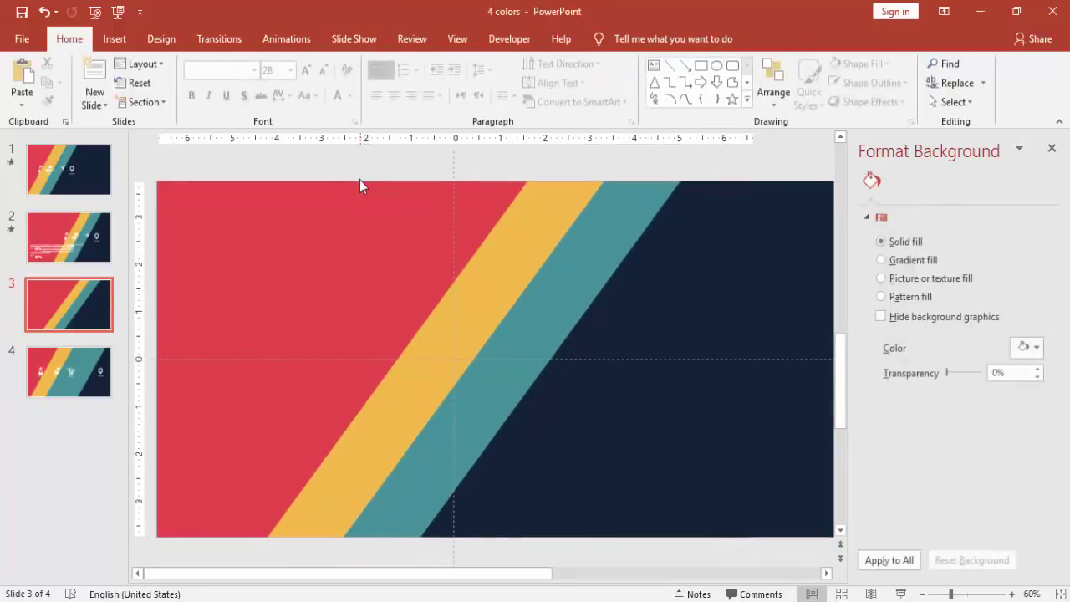
{"action": "key", "text": "alt+a"}
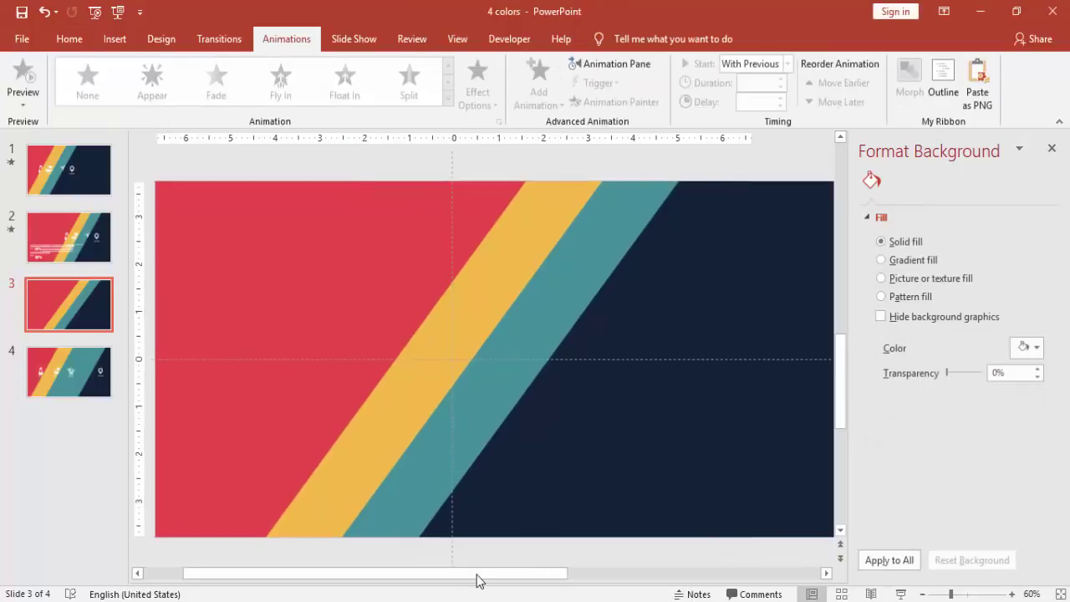
{"action": "left_click_drag", "start_coordinate": [395, 579], "coordinate": [322, 576]}
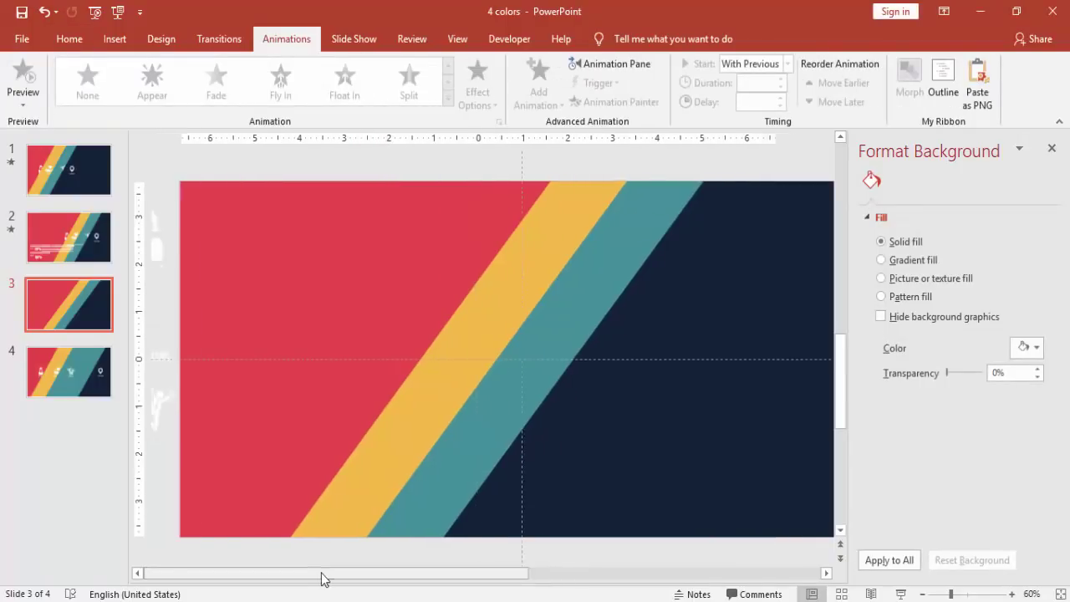
{"action": "left_click", "coordinate": [199, 238]}
{"action": "left_click_drag", "start_coordinate": [194, 240], "coordinate": [472, 345]}
{"action": "left_click", "coordinate": [608, 164]}
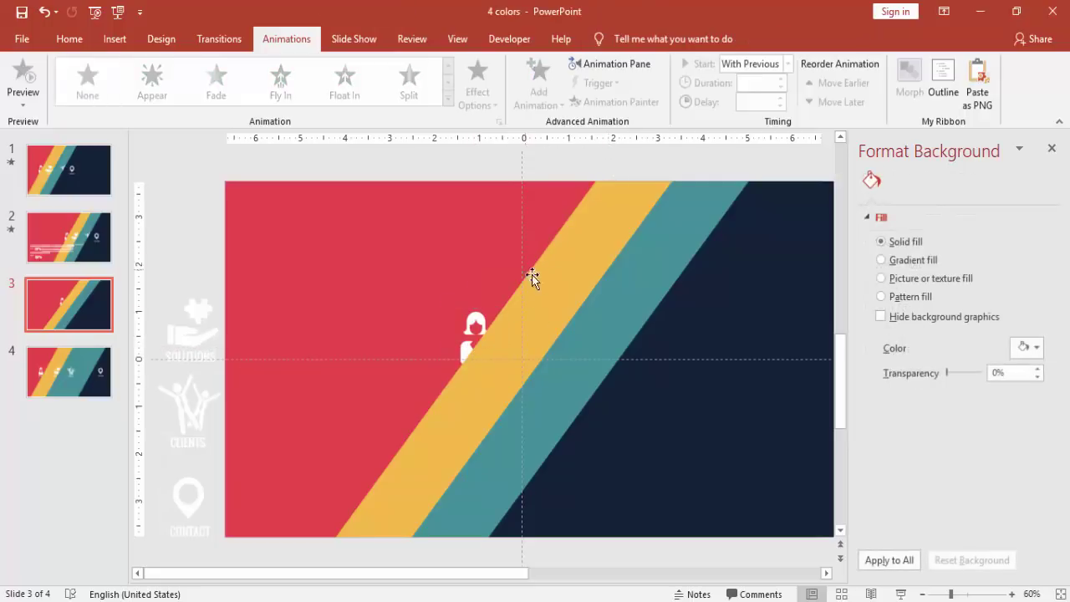
{"action": "left_click", "coordinate": [1052, 148]}
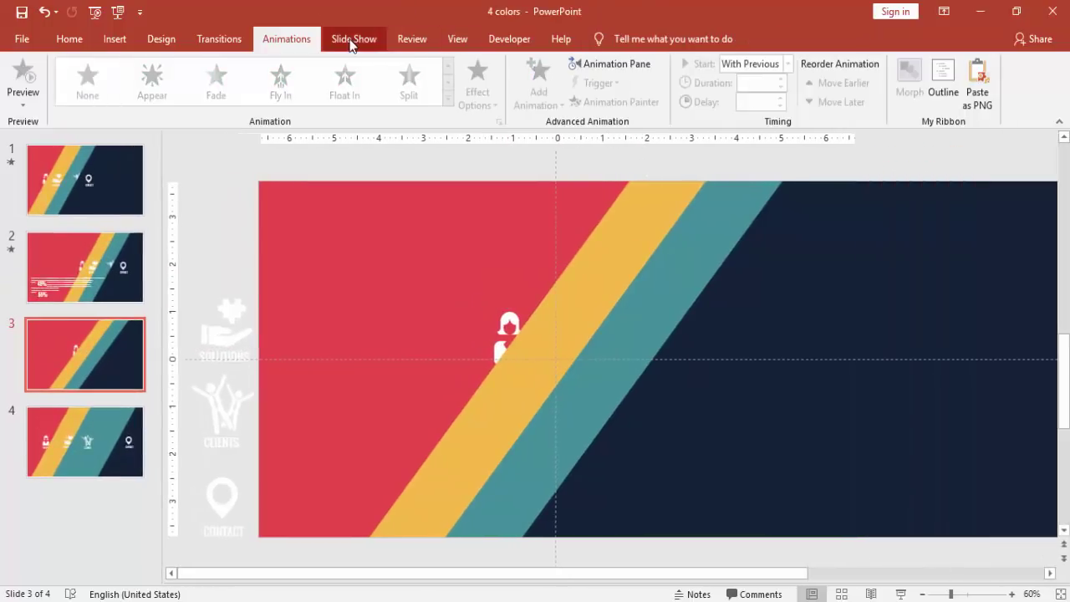
- Give the People icon a line motion path ending to the left across the red band
{"action": "left_click", "coordinate": [614, 65]}
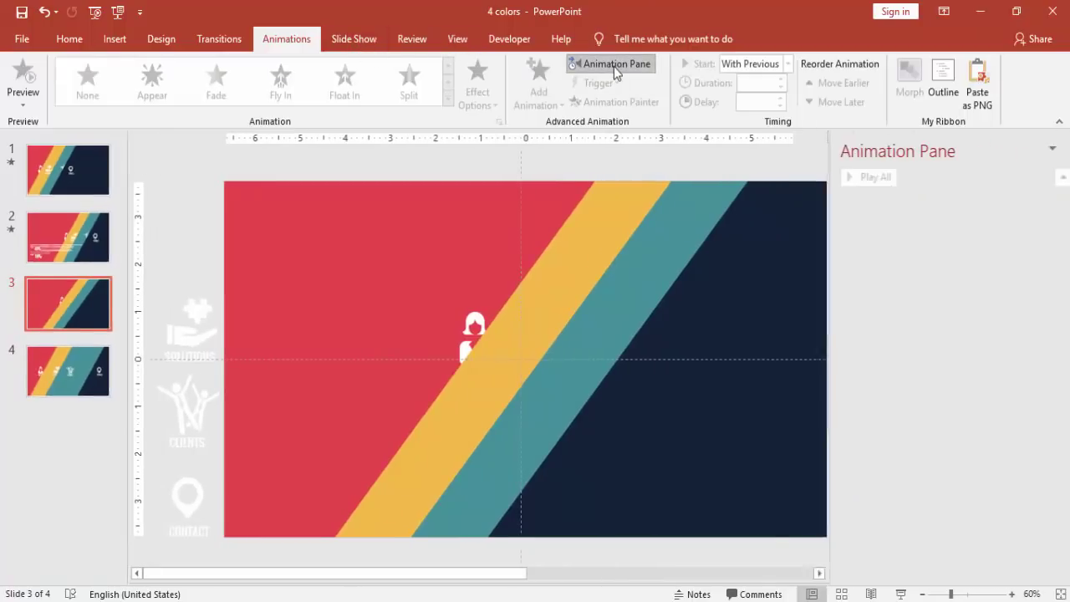
{"action": "left_click", "coordinate": [474, 326]}
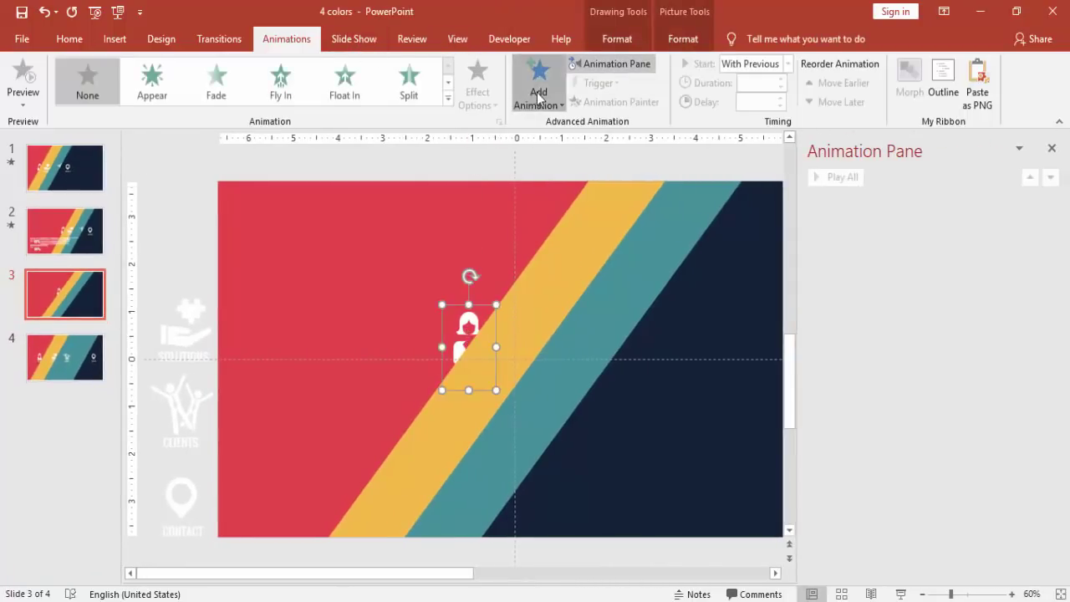
{"action": "left_click", "coordinate": [538, 94]}
{"action": "scroll", "coordinate": [588, 393], "scroll_direction": "down", "scroll_amount": 5}
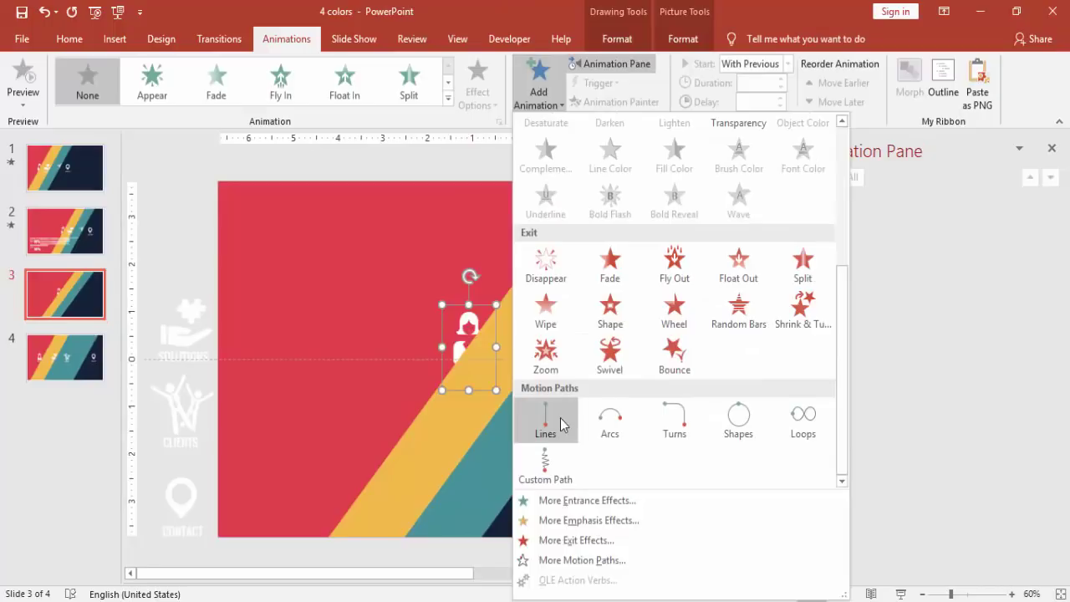
{"action": "left_click", "coordinate": [546, 428]}
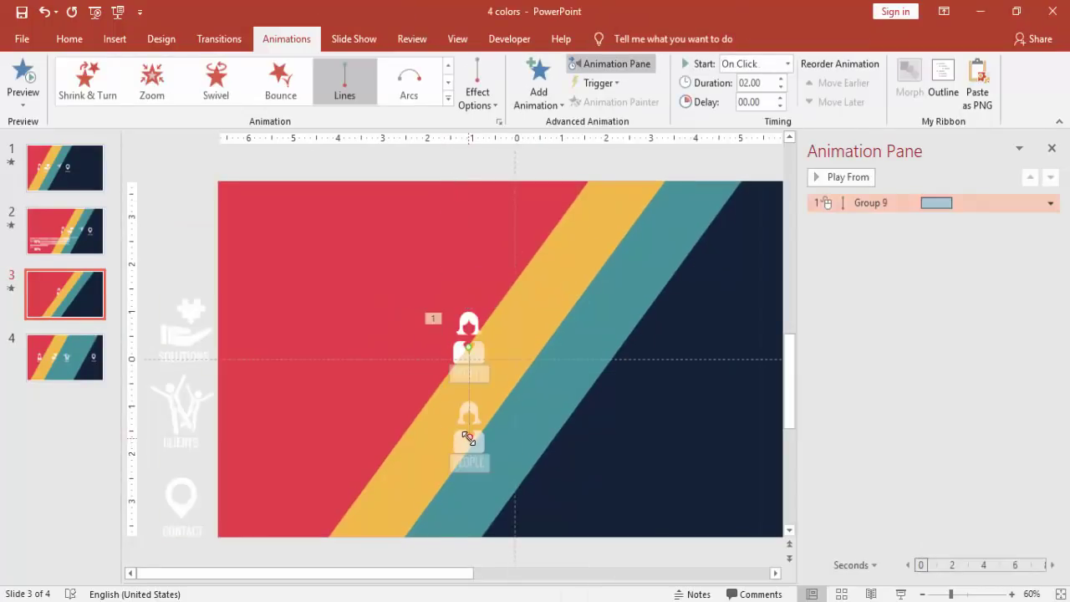
{"action": "left_click_drag", "start_coordinate": [465, 434], "coordinate": [273, 345]}
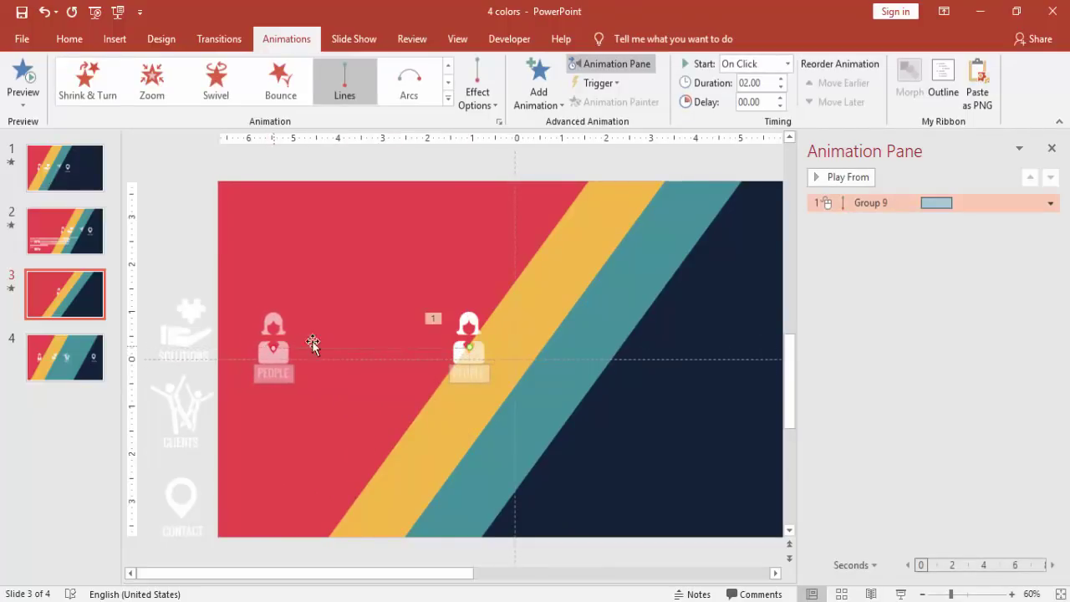
- Set the motion path animation's duration to 0.5 seconds (Very Fast)
{"action": "double_click", "coordinate": [874, 203]}
{"action": "left_click", "coordinate": [451, 178]}
{"action": "left_click", "coordinate": [575, 240]}
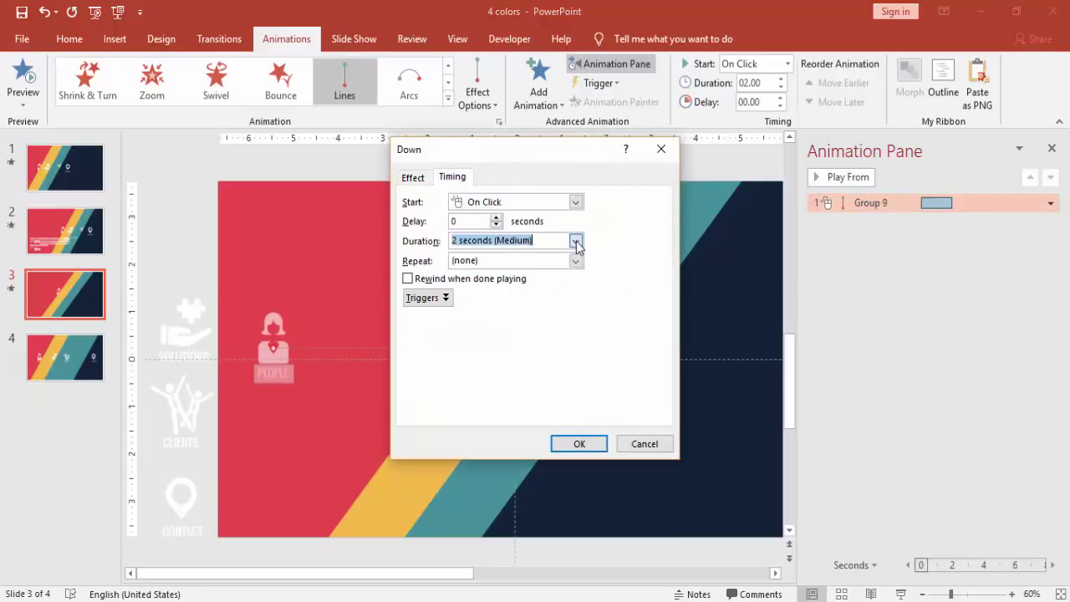
{"action": "left_click", "coordinate": [537, 310]}
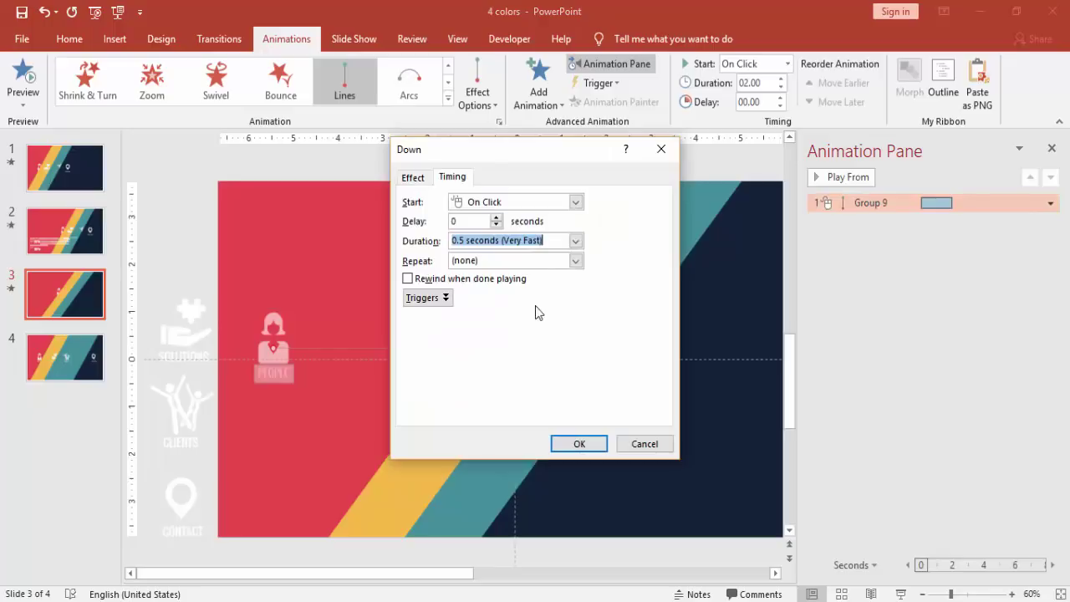
{"action": "left_click", "coordinate": [414, 175]}
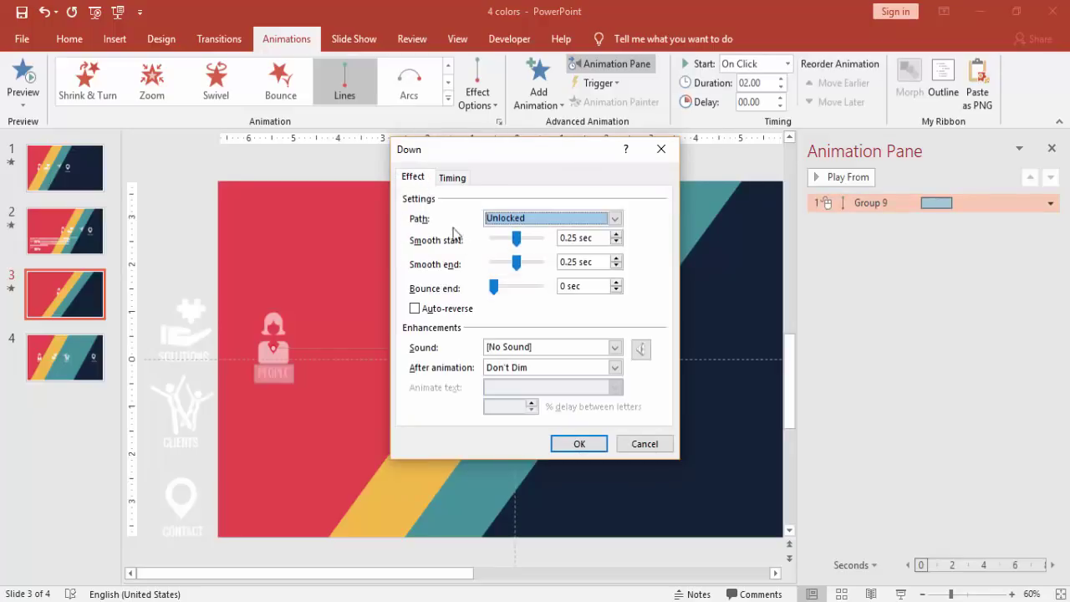
{"action": "left_click", "coordinate": [576, 443]}
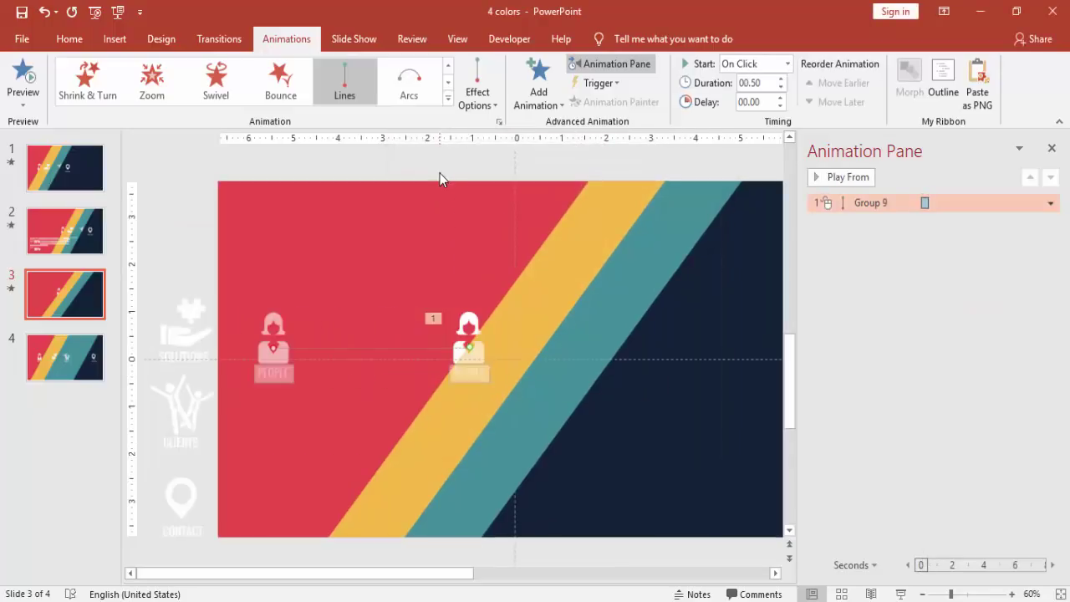
- Draw a text box on the red band and fill it with a =lorem(1) placeholder paragraph
{"action": "left_click", "coordinate": [115, 43]}
{"action": "left_click", "coordinate": [637, 84]}
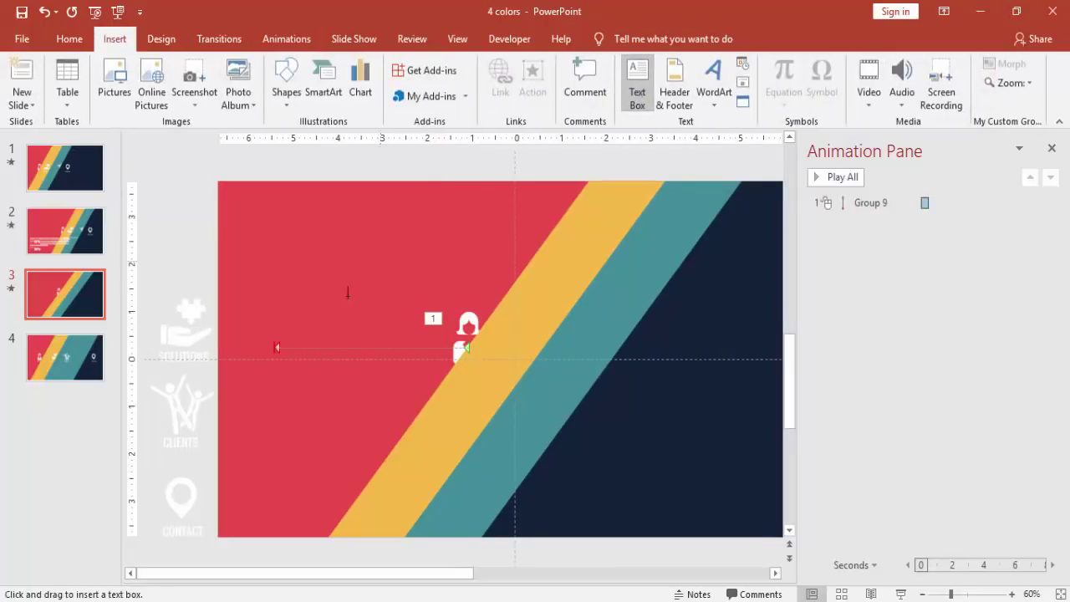
{"action": "left_click_drag", "start_coordinate": [272, 258], "coordinate": [461, 382]}
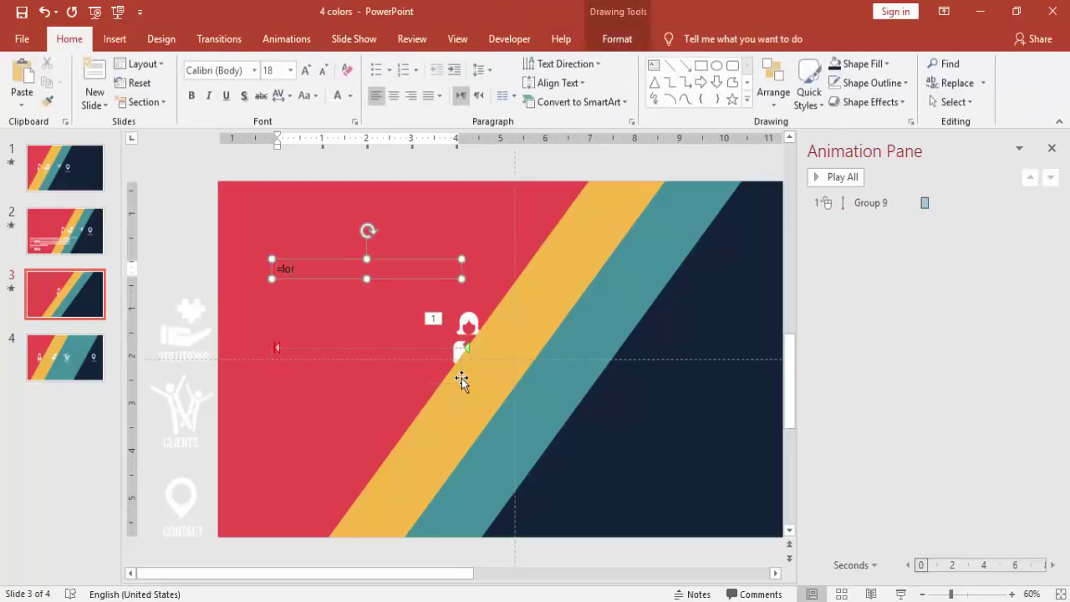
{"action": "type", "text": "=lorem(1"}
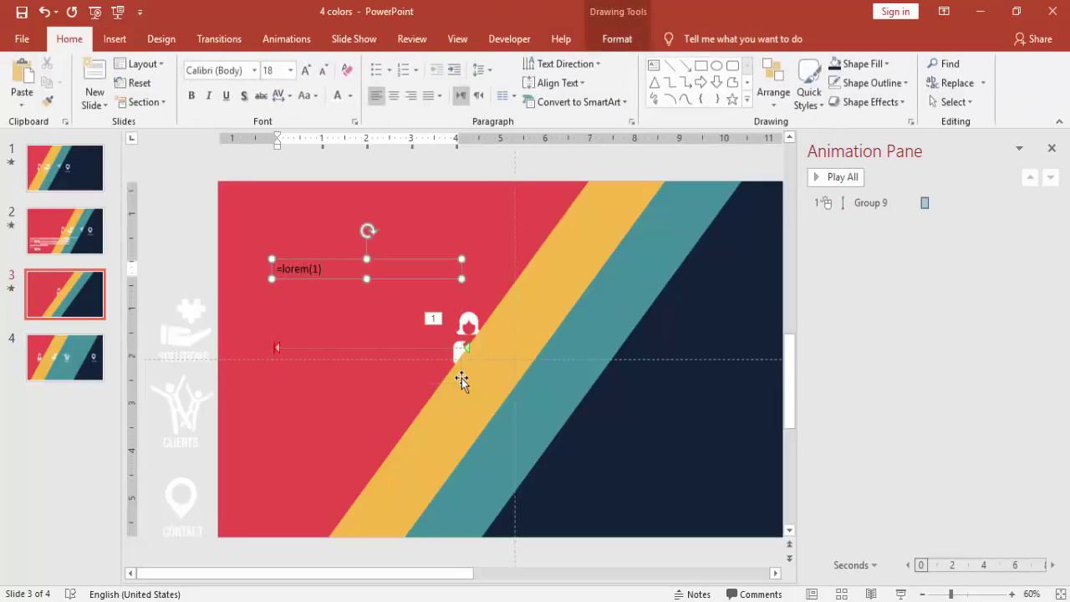
{"action": "type", "text": ")"}
{"action": "key", "text": "Return"}
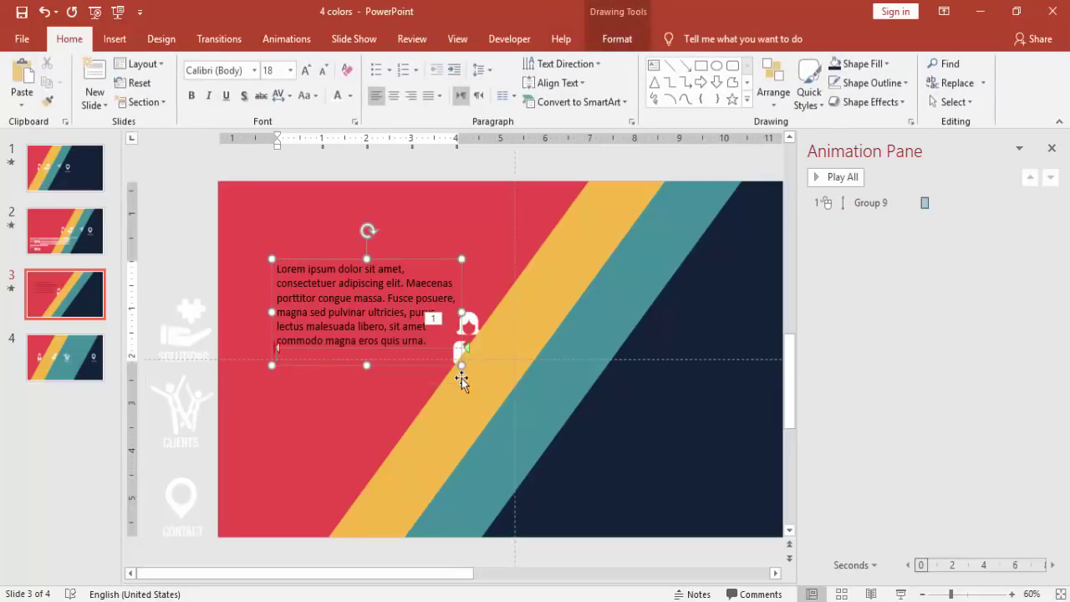
- Make the paragraph white at 16 pt and move it down-left below the People icon
{"action": "left_click", "coordinate": [418, 261]}
{"action": "left_click", "coordinate": [350, 95]}
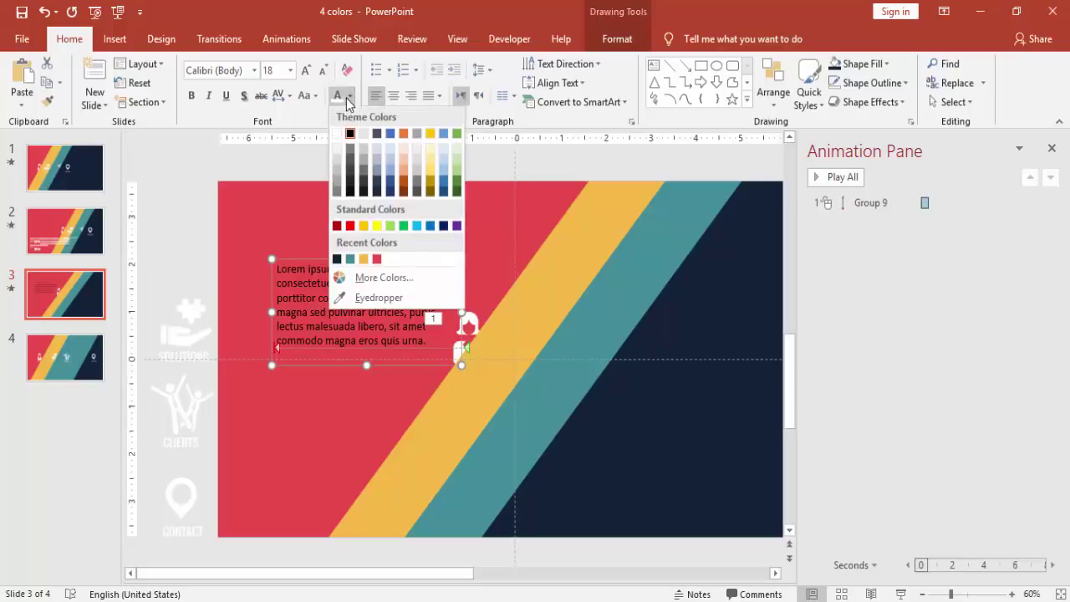
{"action": "left_click", "coordinate": [339, 102]}
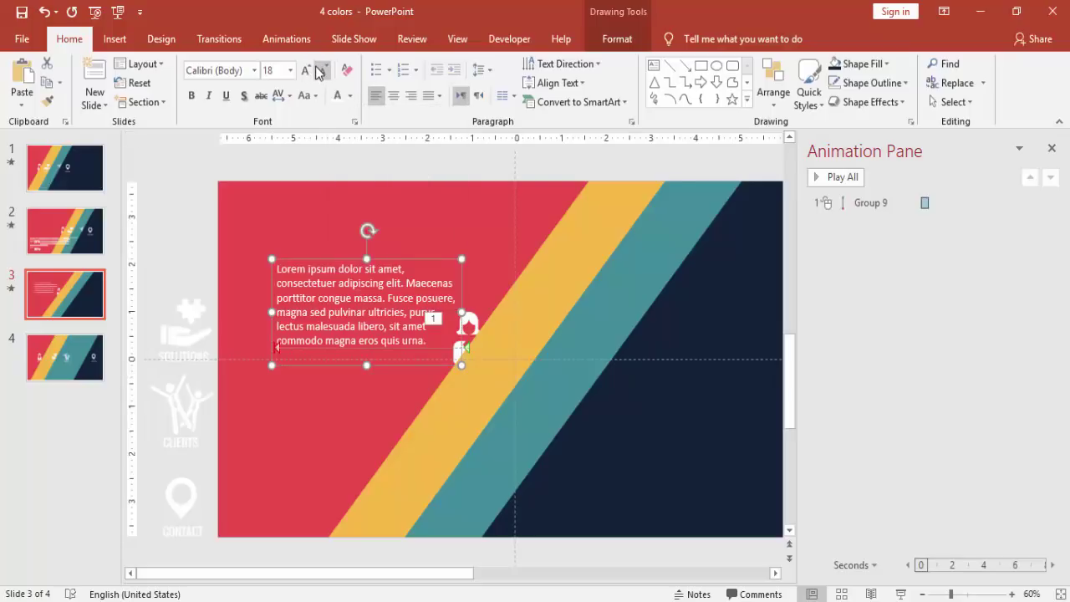
{"action": "left_click", "coordinate": [321, 71]}
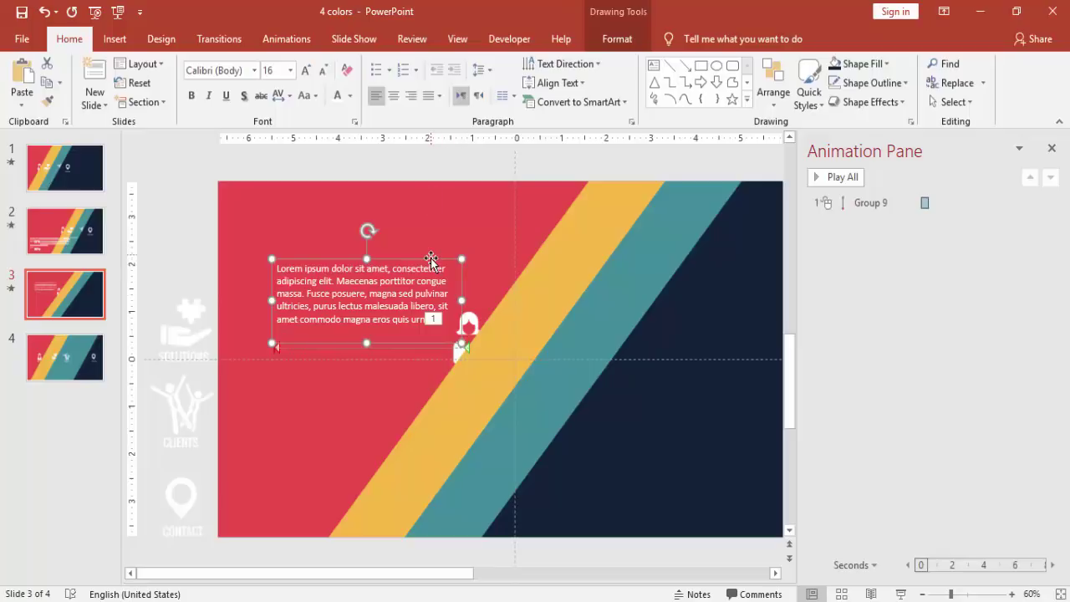
{"action": "left_click_drag", "start_coordinate": [430, 265], "coordinate": [388, 369]}
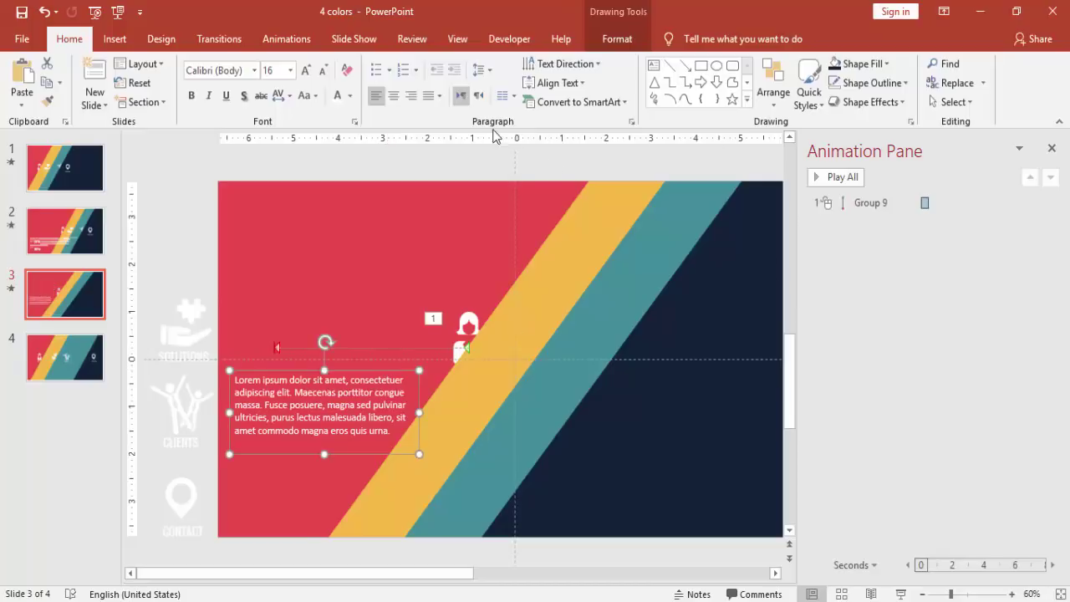
- Give the lorem ipsum paragraph a Fly In entrance from the right
{"action": "left_click", "coordinate": [311, 41]}
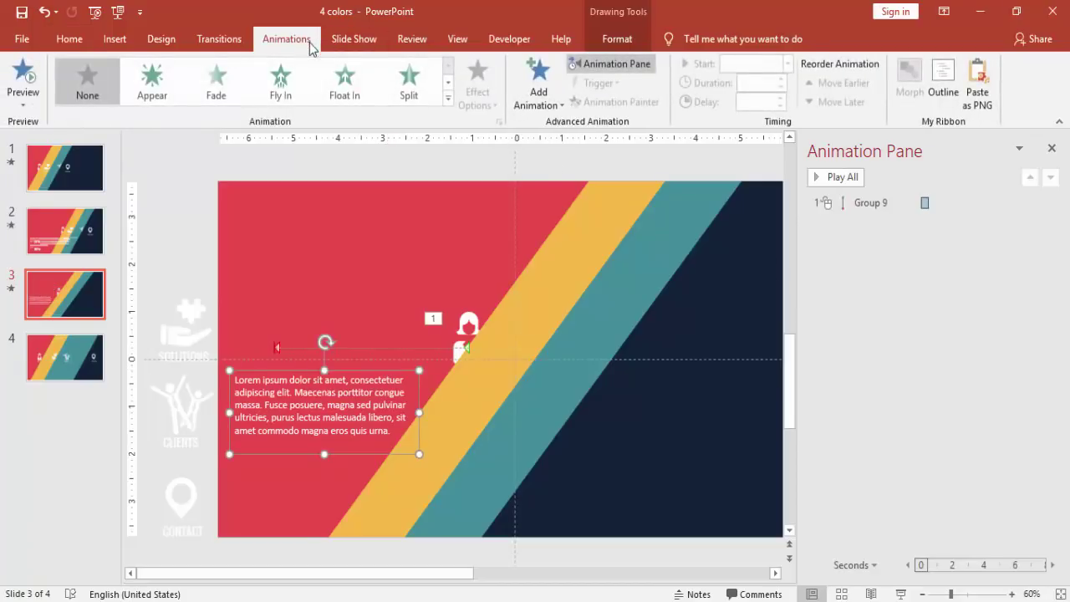
{"action": "left_click", "coordinate": [295, 81]}
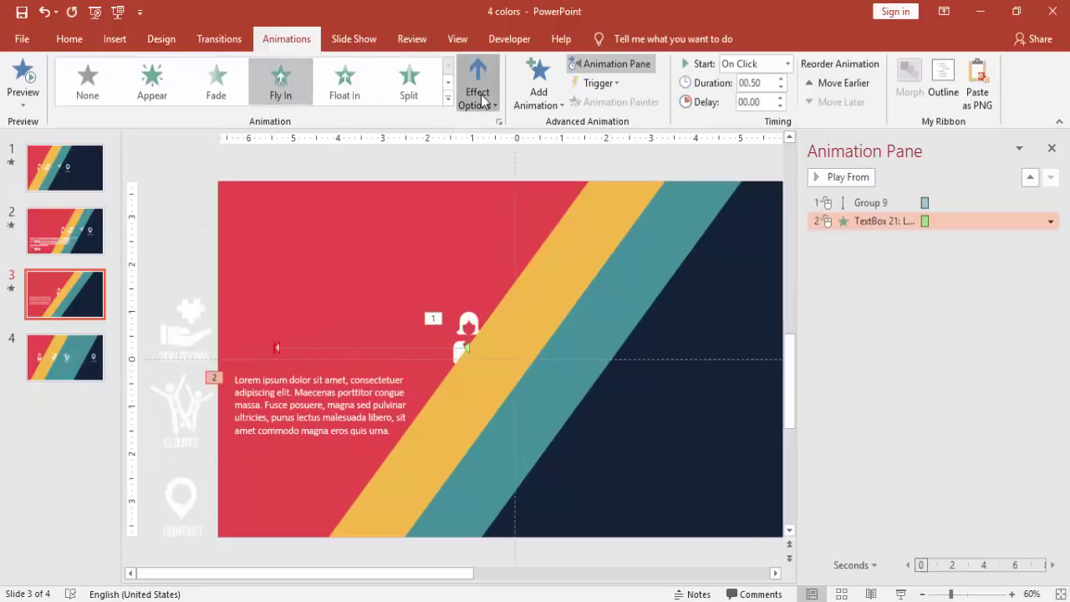
{"action": "left_click", "coordinate": [485, 92]}
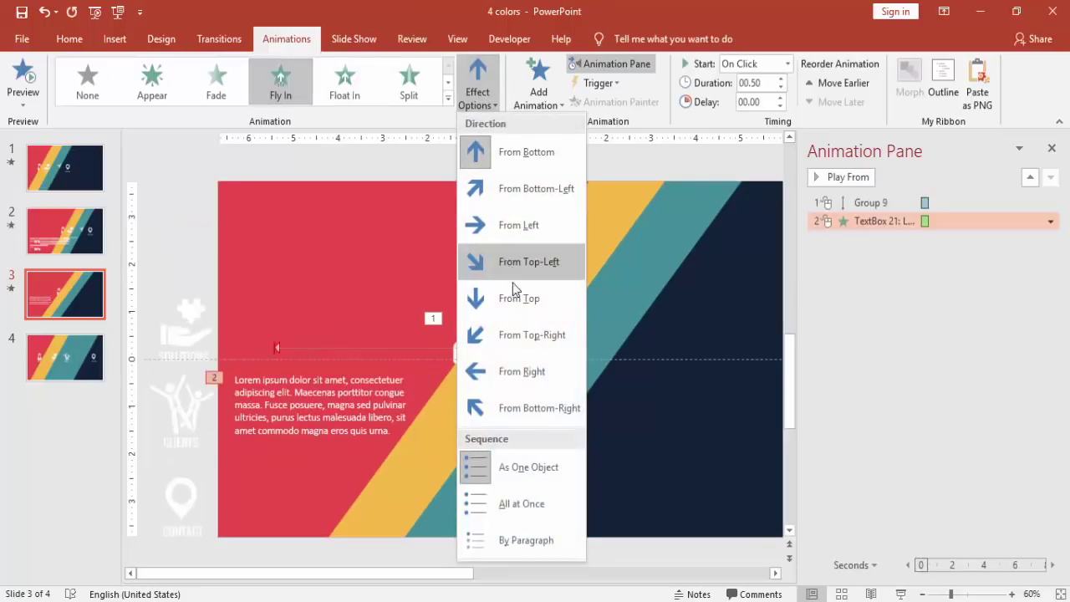
{"action": "left_click", "coordinate": [526, 363]}
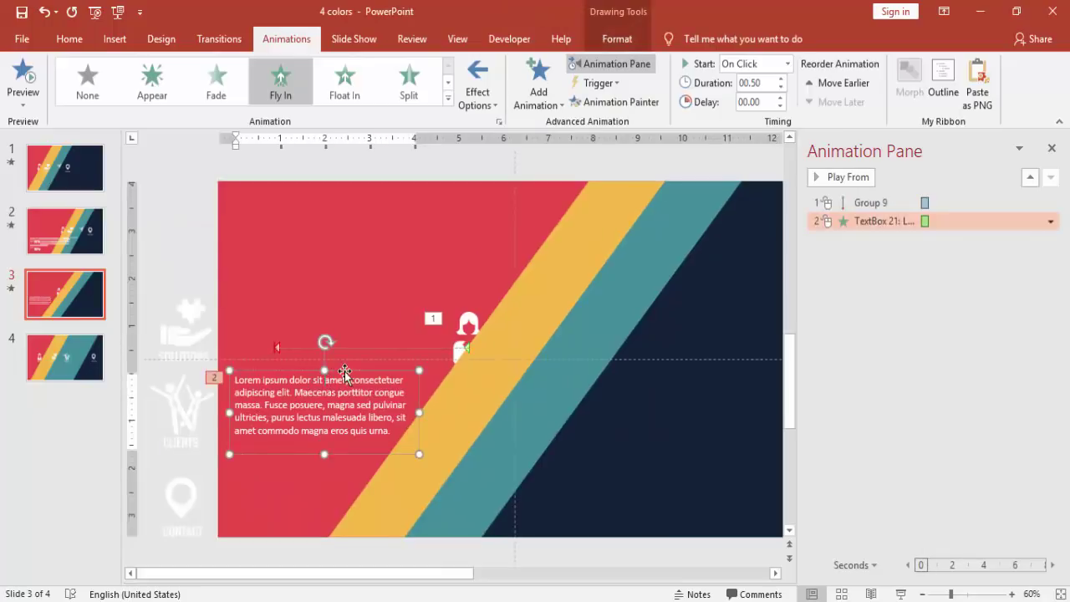
- Send the paragraph three layers back behind the stripes and shift it left of the yellow band
{"action": "left_click_drag", "start_coordinate": [346, 372], "coordinate": [394, 379]}
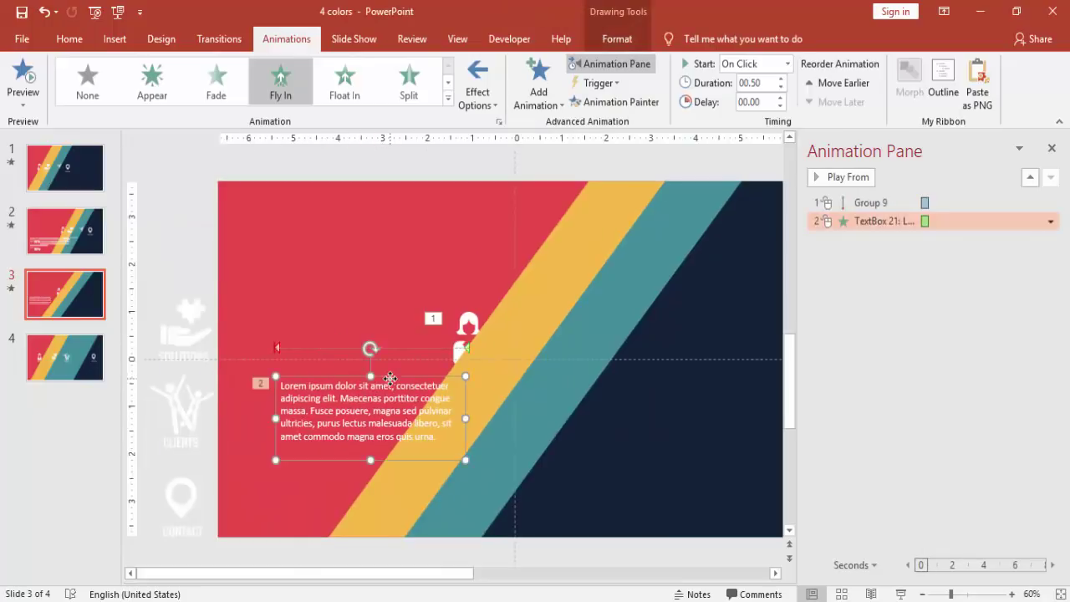
{"action": "left_click", "coordinate": [616, 39]}
{"action": "left_click", "coordinate": [763, 83]}
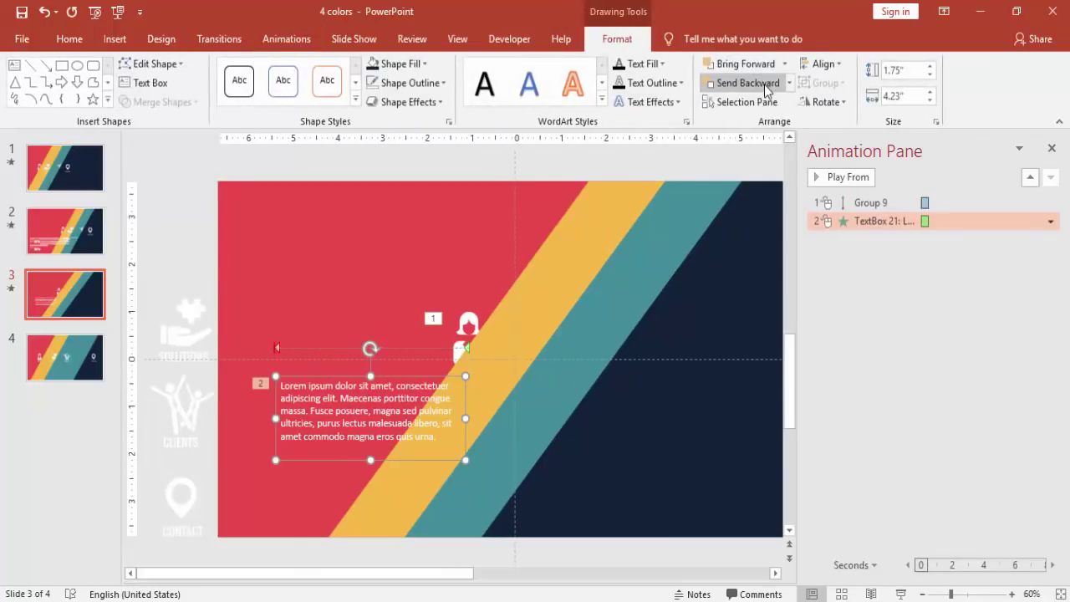
{"action": "left_click", "coordinate": [765, 87]}
{"action": "left_click", "coordinate": [764, 86]}
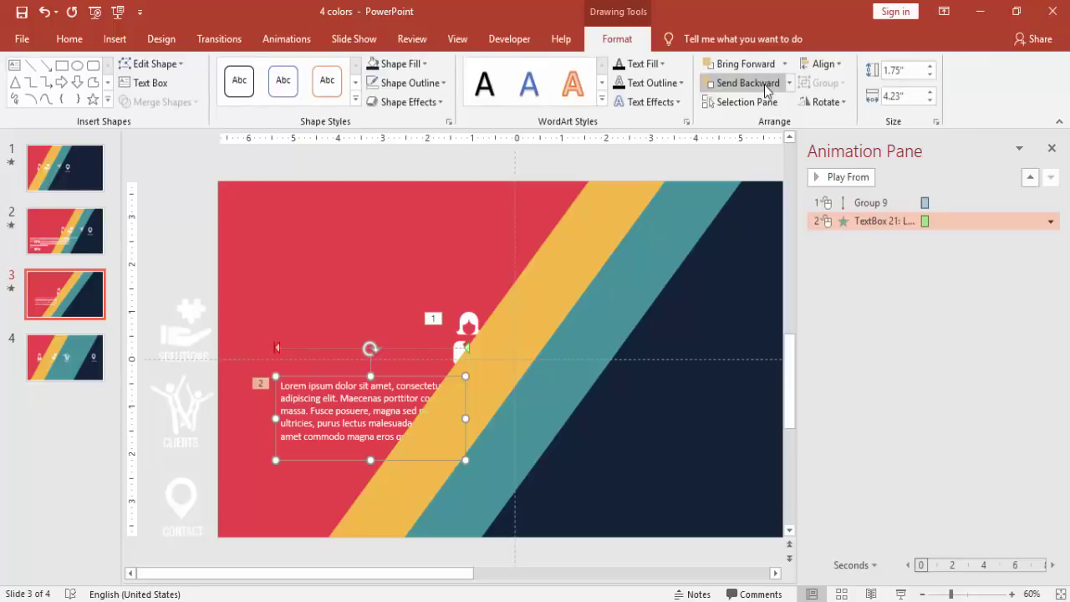
{"action": "left_click_drag", "start_coordinate": [418, 377], "coordinate": [372, 376]}
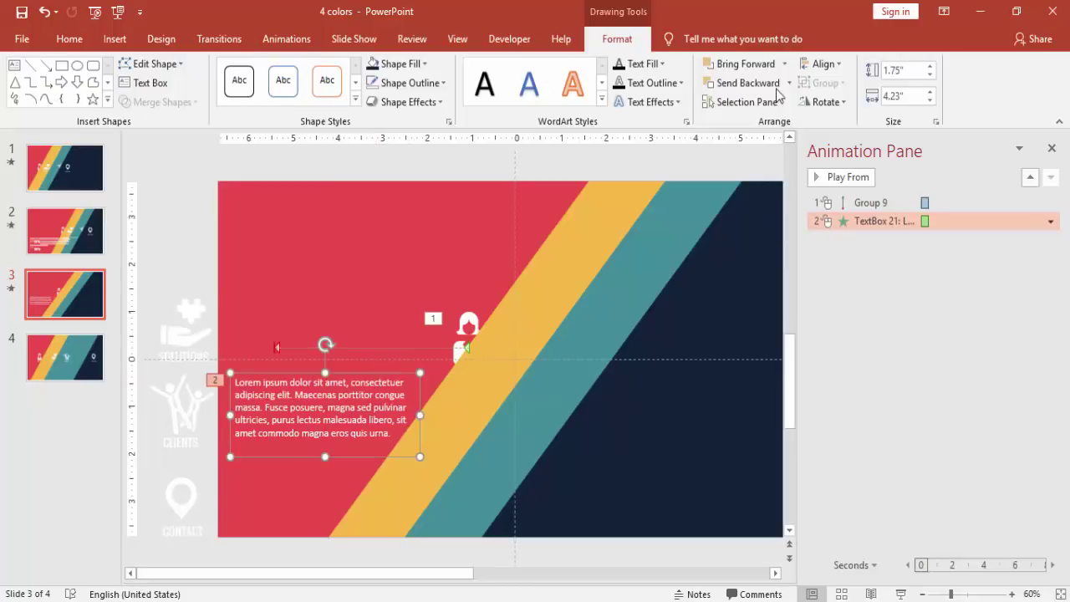
- Set the paragraph's Fly In to start With Previous alongside the icon
{"action": "key", "text": "Escape"}
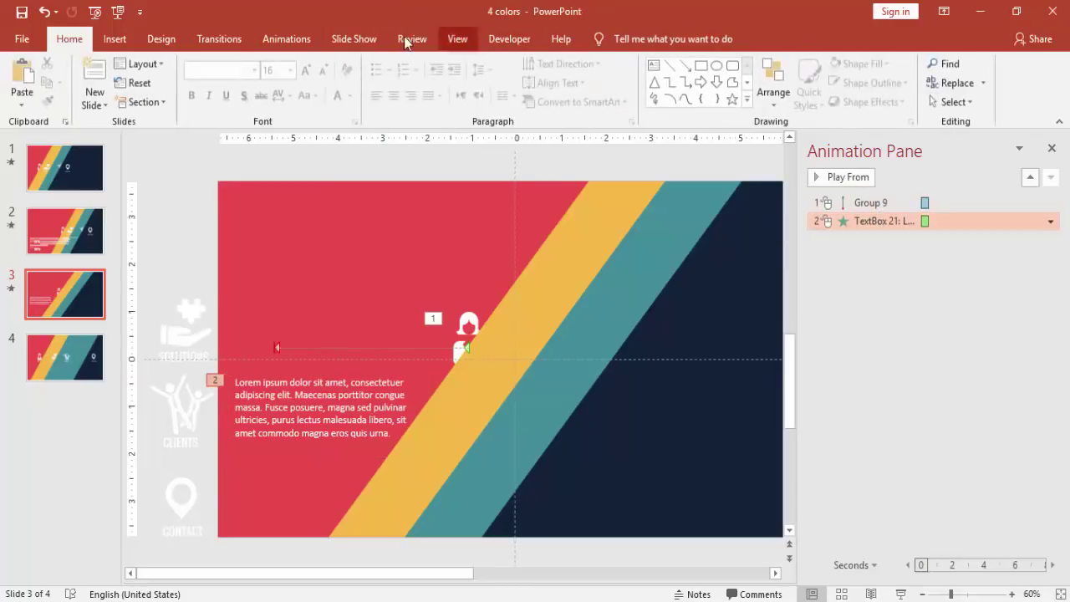
{"action": "left_click", "coordinate": [286, 39]}
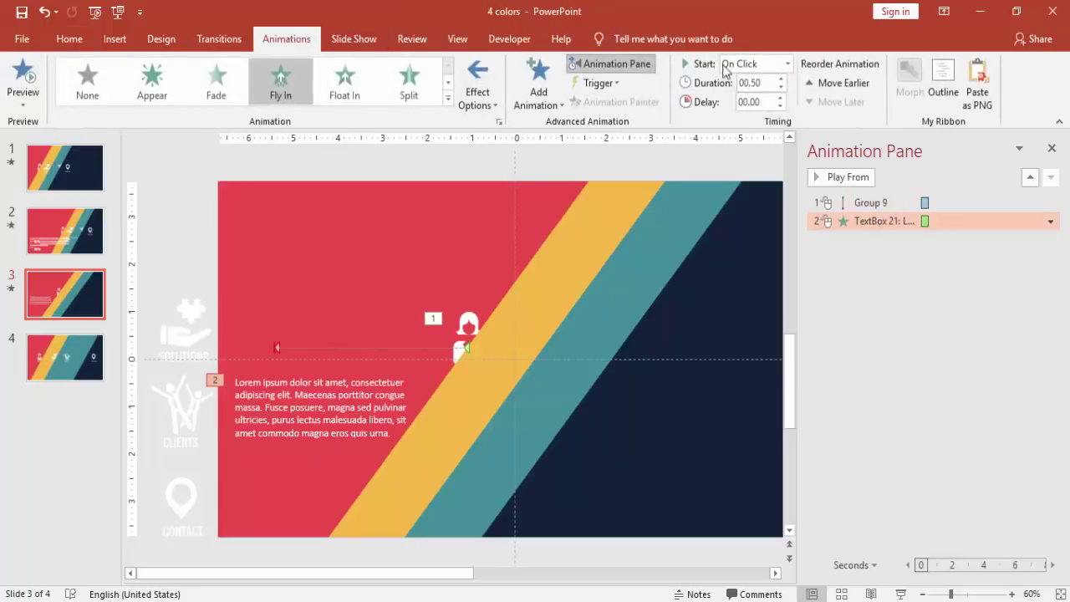
{"action": "left_click", "coordinate": [788, 64]}
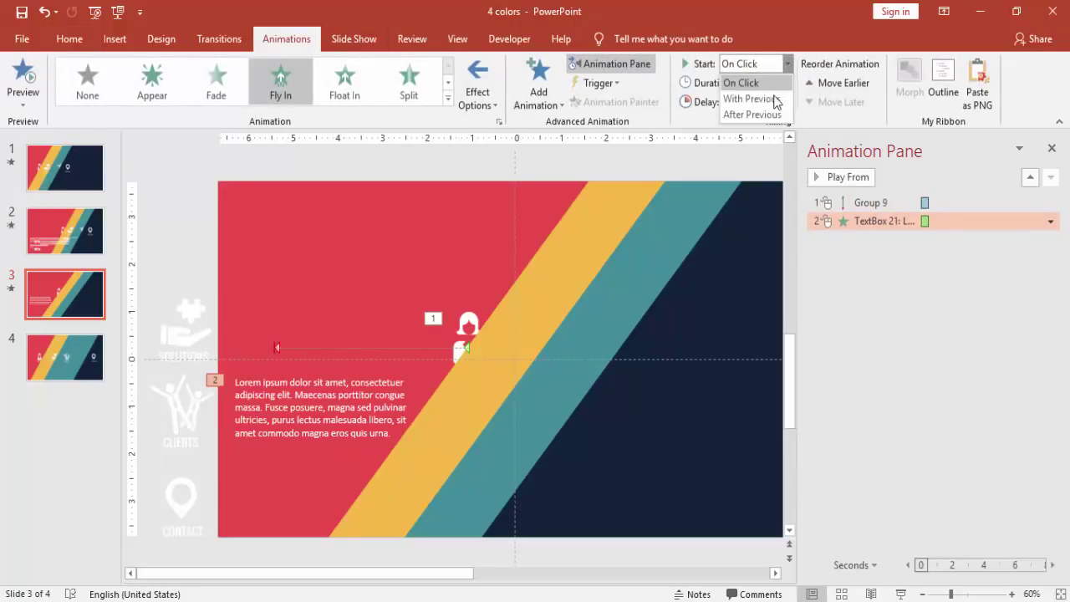
{"action": "left_click", "coordinate": [775, 100]}
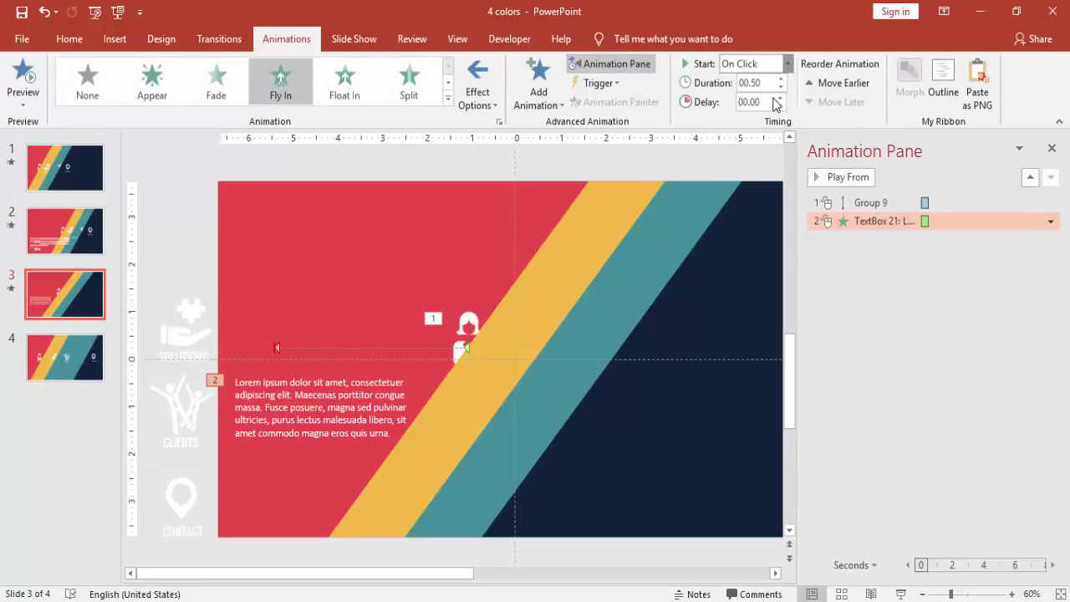
- Review the Fly In settings, preview the slide show, and nudge the paragraph slightly lower
{"action": "double_click", "coordinate": [876, 226]}
{"action": "left_click", "coordinate": [452, 186]}
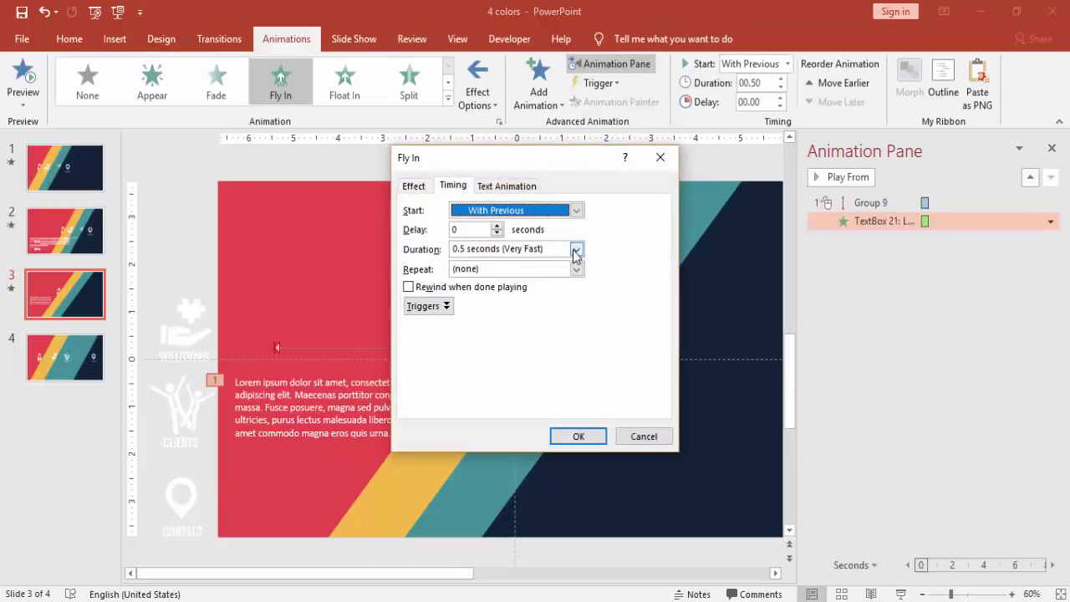
{"action": "left_click", "coordinate": [415, 184]}
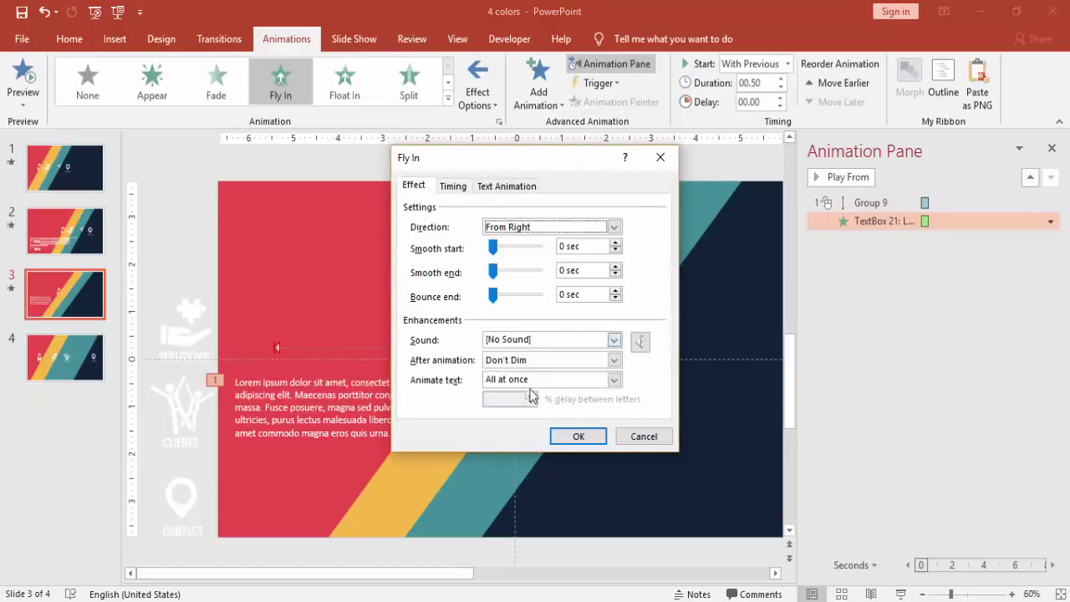
{"action": "left_click", "coordinate": [595, 440]}
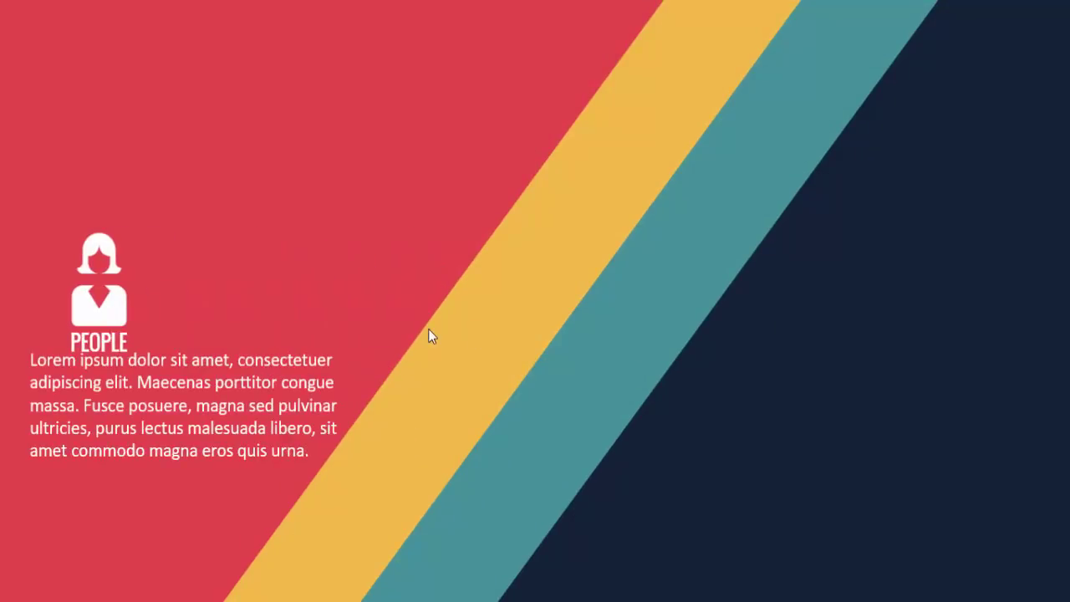
{"action": "key", "text": "Escape"}
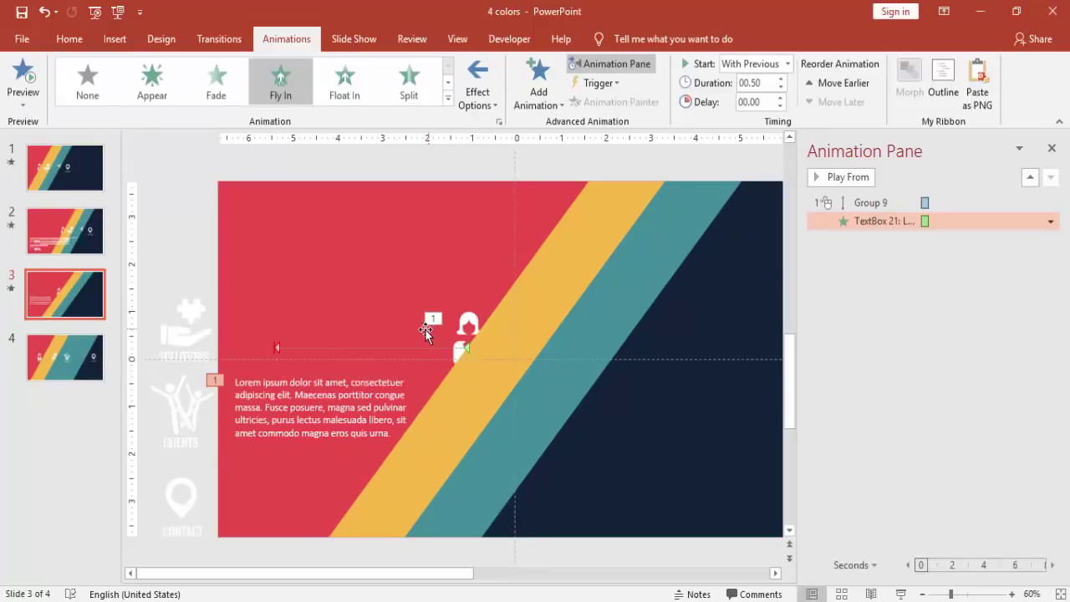
{"action": "left_click", "coordinate": [328, 396]}
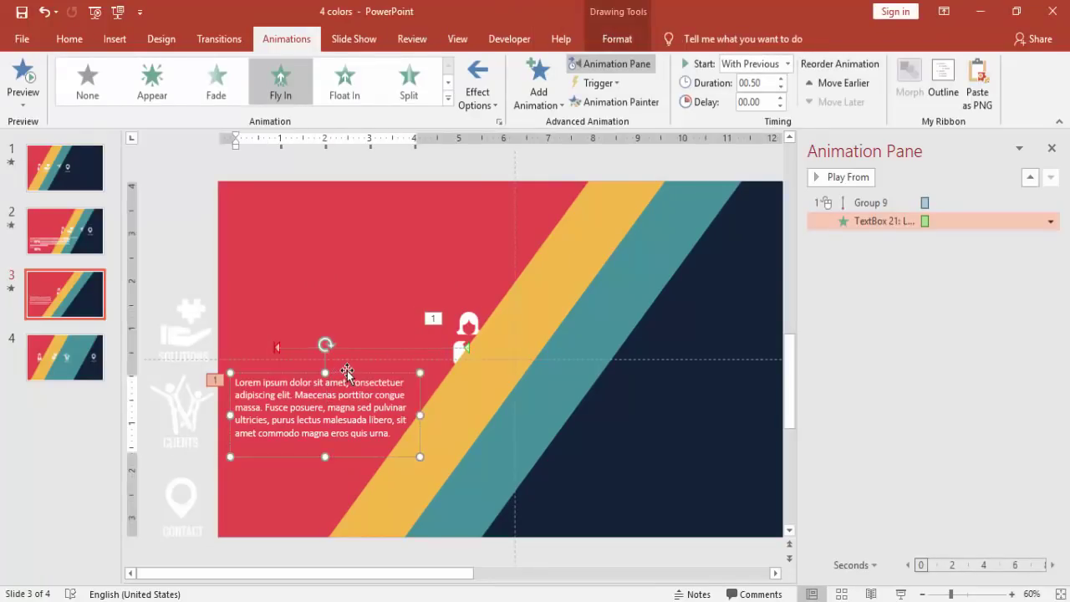
{"action": "left_click_drag", "start_coordinate": [347, 371], "coordinate": [349, 383]}
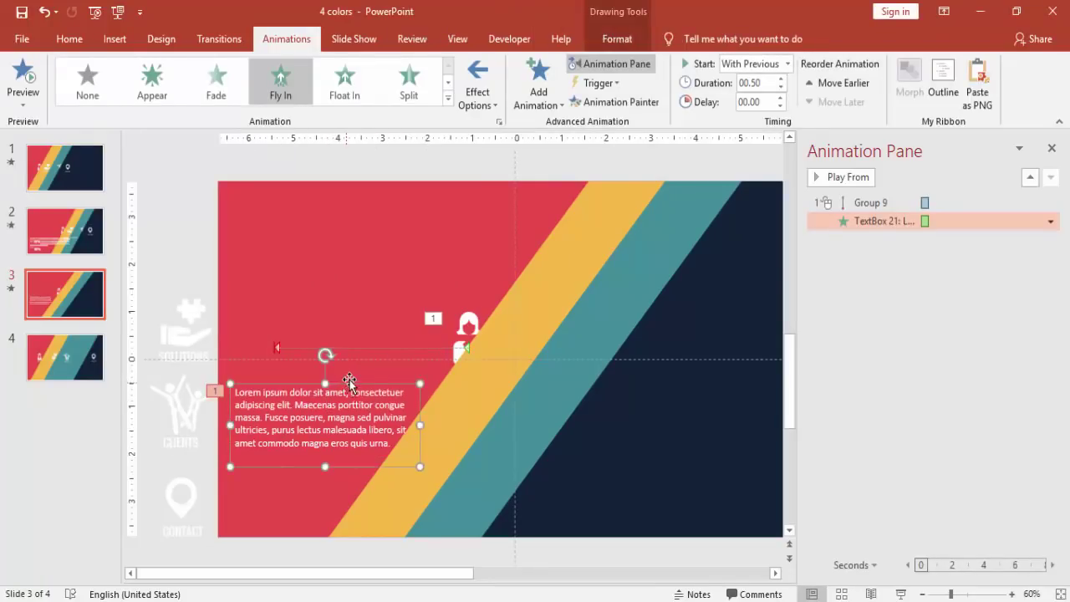
- Give the paragraph's Fly In a 0.25 sec smooth start and 0.24 sec smooth end, then preview
{"action": "double_click", "coordinate": [859, 204]}
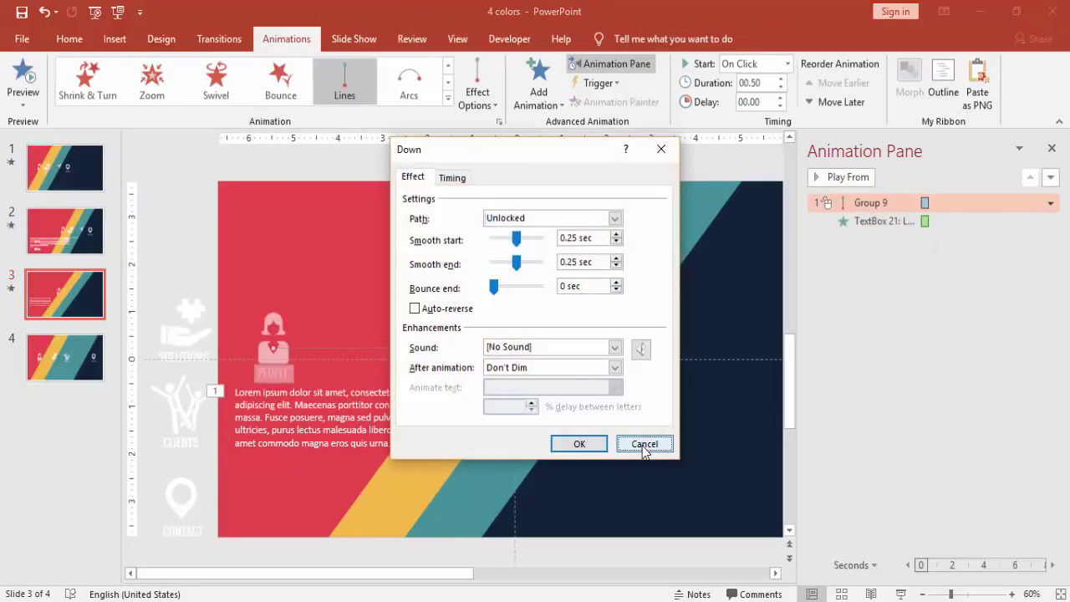
{"action": "left_click", "coordinate": [643, 445]}
{"action": "double_click", "coordinate": [869, 223]}
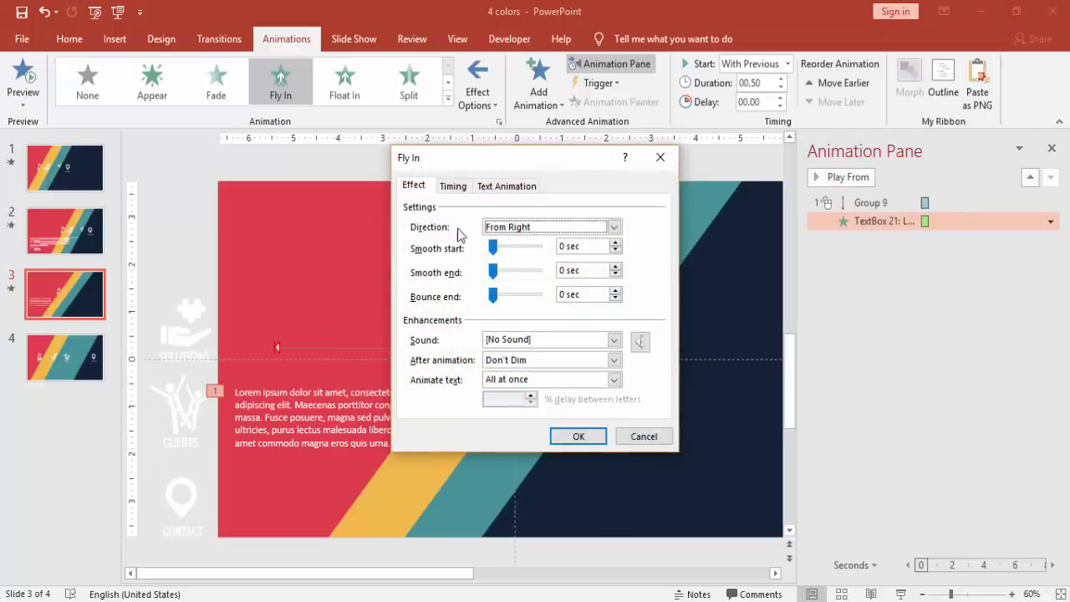
{"action": "left_click_drag", "start_coordinate": [496, 251], "coordinate": [509, 270]}
{"action": "left_click", "coordinate": [615, 251]}
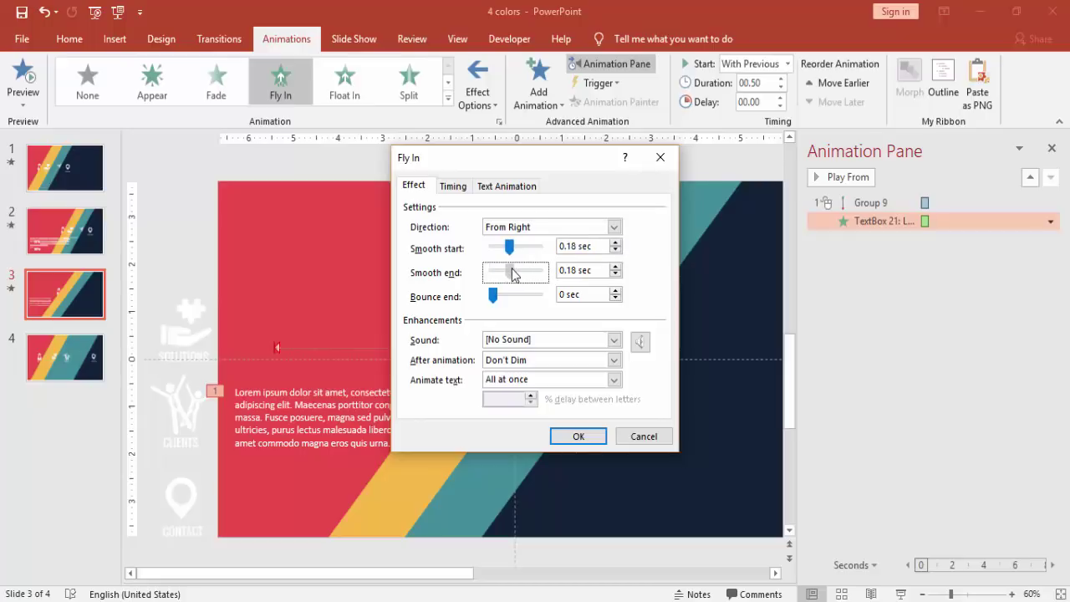
{"action": "left_click", "coordinate": [616, 245]}
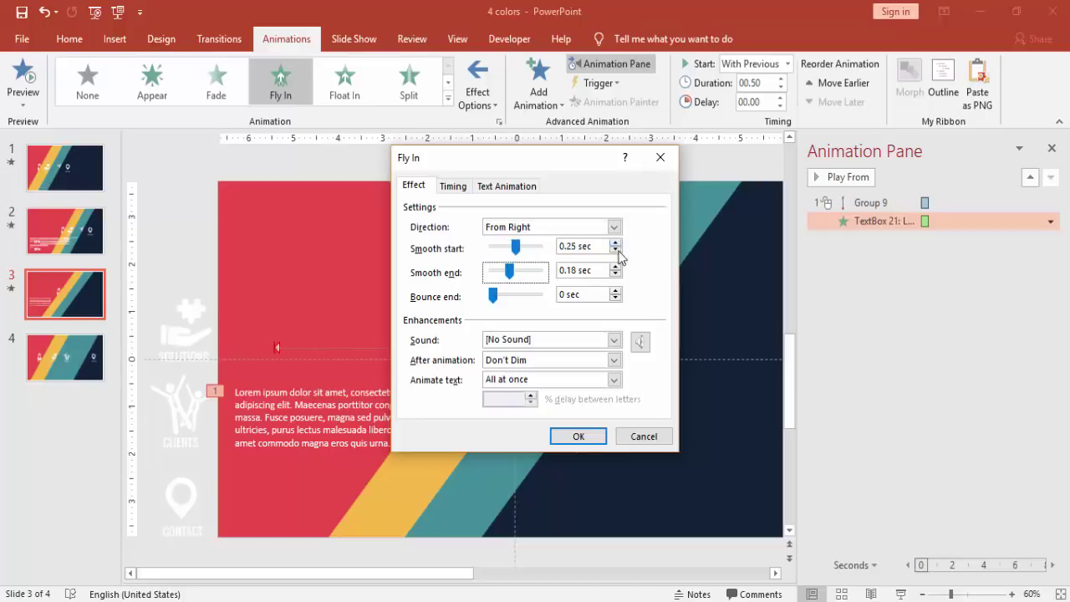
{"action": "left_click", "coordinate": [616, 265]}
{"action": "left_click", "coordinate": [616, 265]}
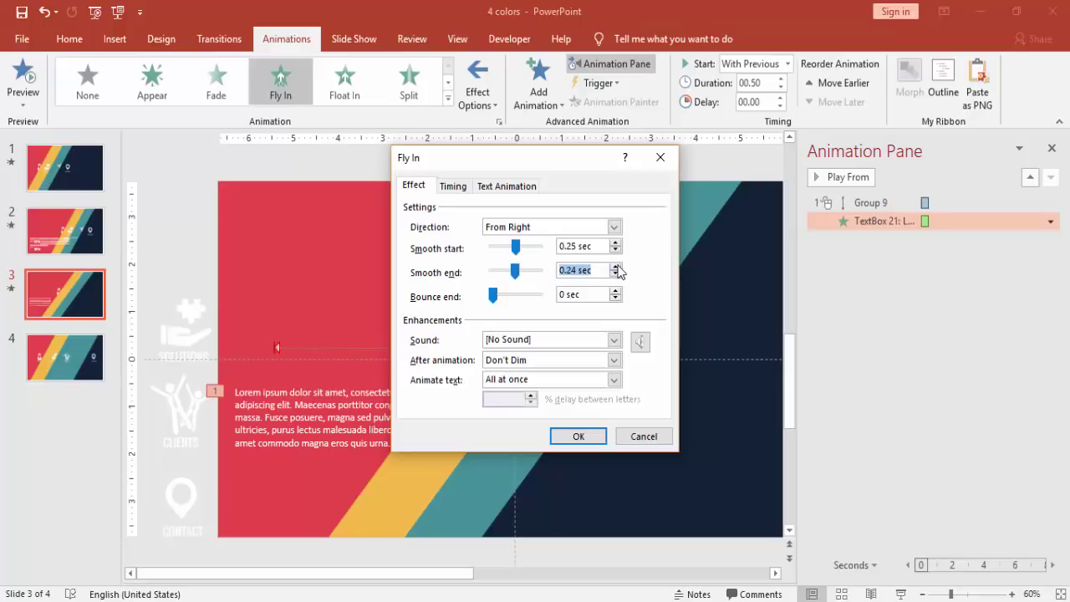
{"action": "left_click", "coordinate": [588, 434]}
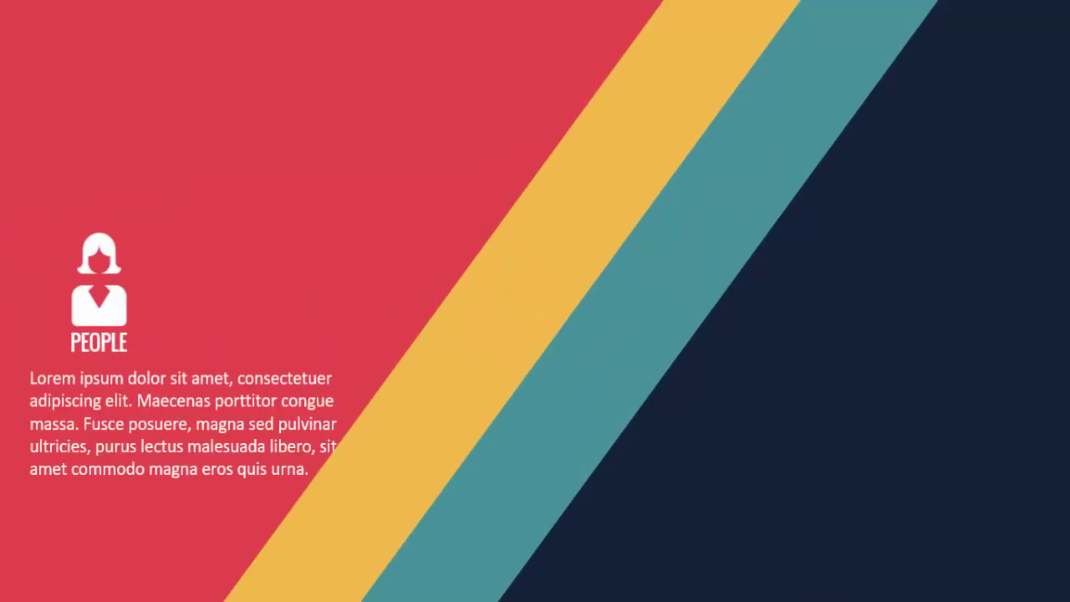
{"action": "key", "text": "Escape"}
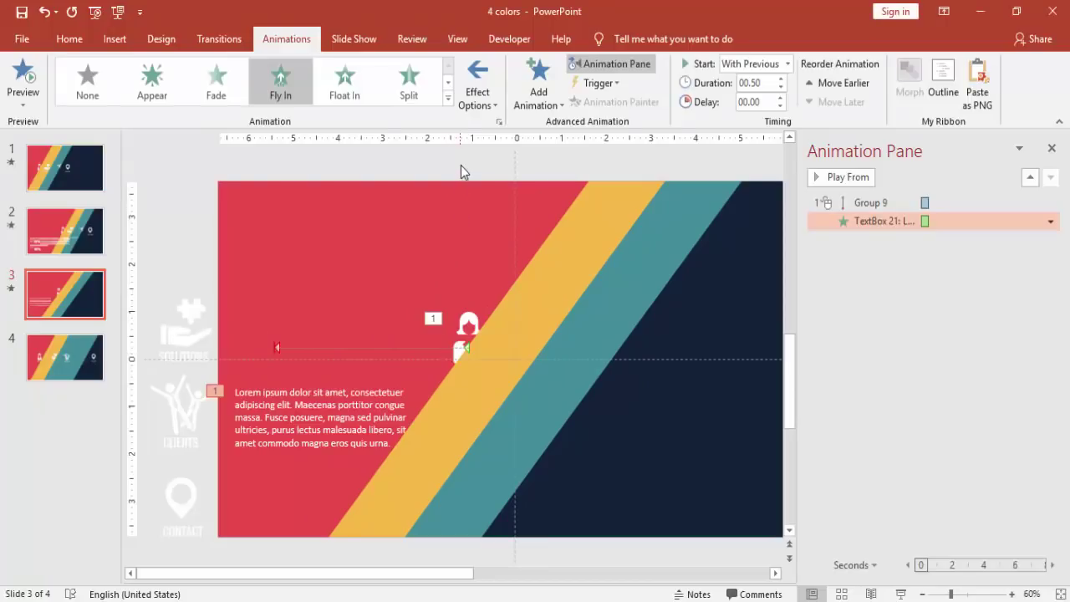
{"action": "left_click", "coordinate": [460, 166]}
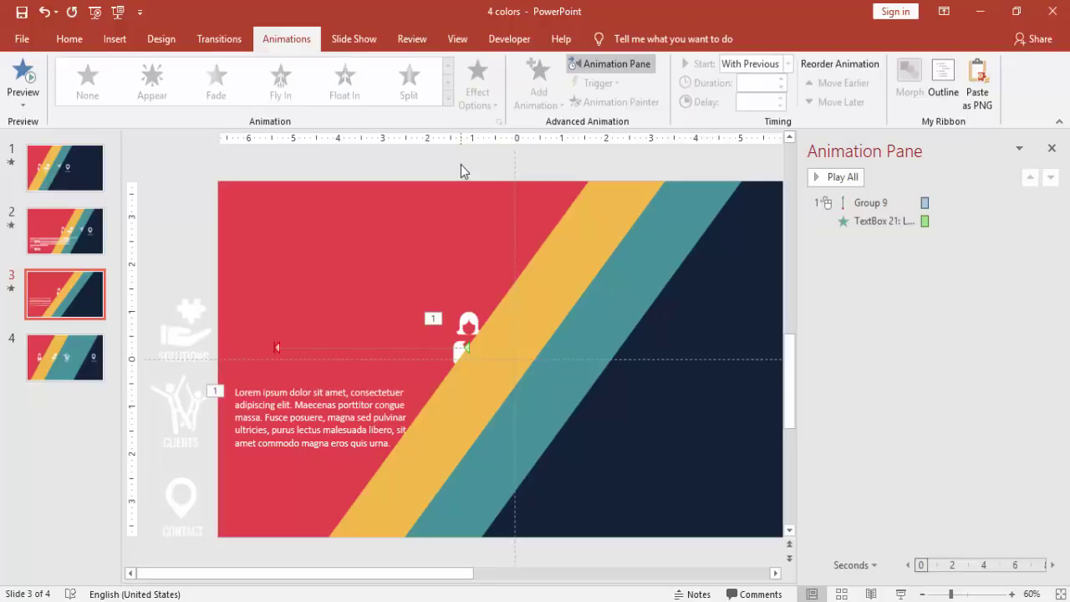
- Move the Solutions icon beside the People icon and send it back behind the teal band
{"action": "left_click", "coordinate": [194, 311]}
{"action": "left_click_drag", "start_coordinate": [205, 313], "coordinate": [525, 302]}
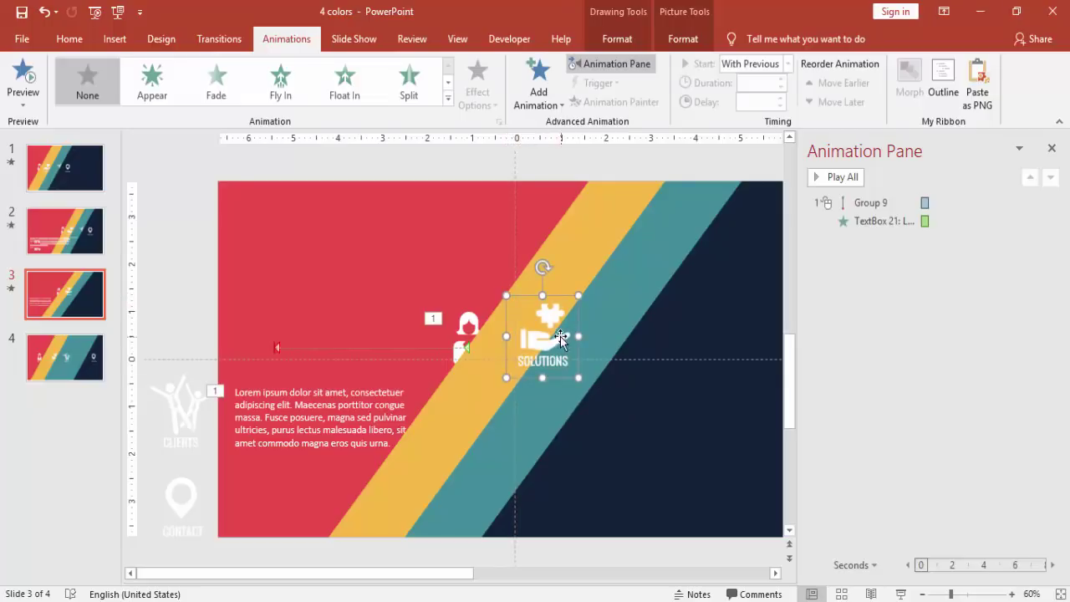
{"action": "left_click", "coordinate": [683, 39]}
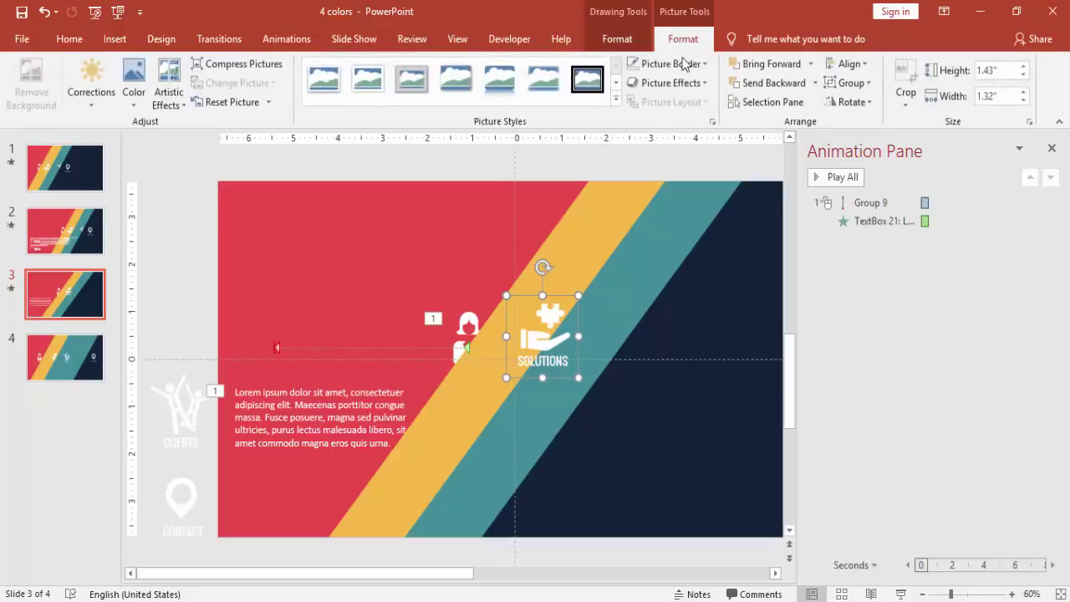
{"action": "left_click", "coordinate": [758, 86]}
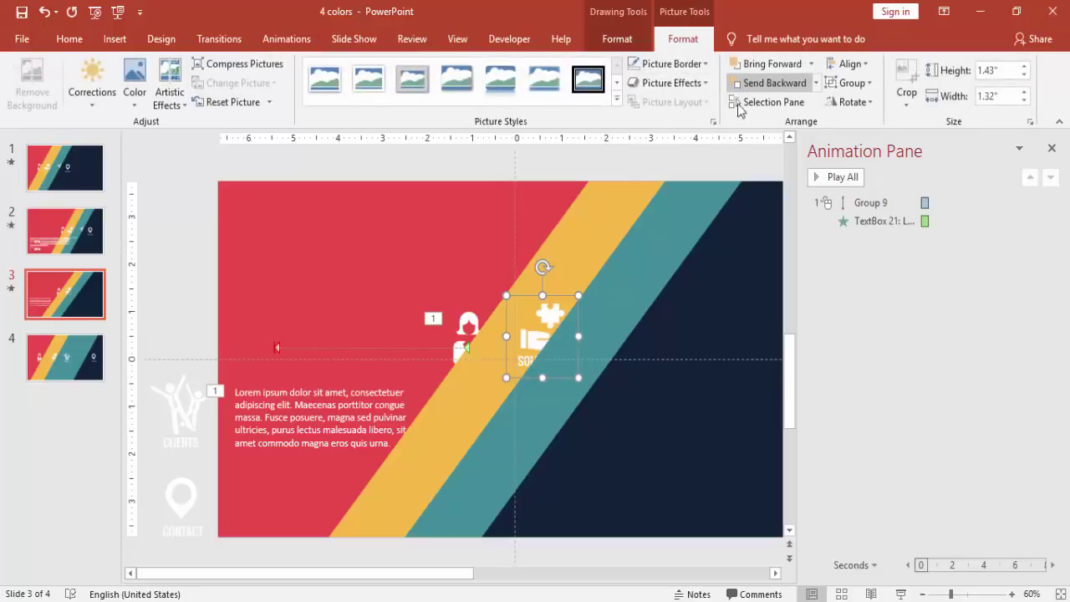
{"action": "left_click", "coordinate": [602, 170]}
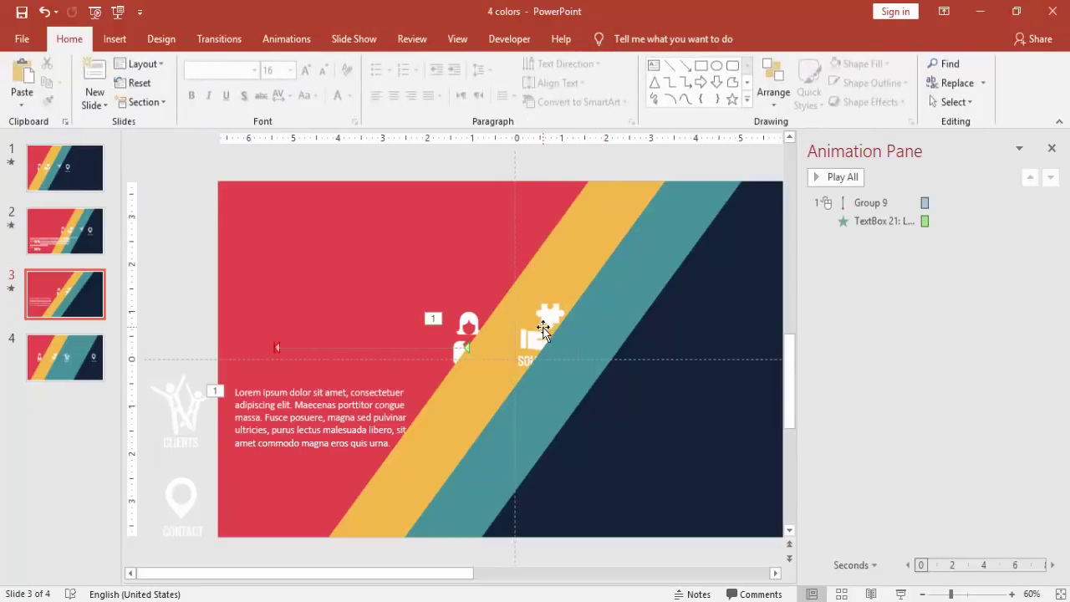
{"action": "left_click_drag", "start_coordinate": [543, 330], "coordinate": [548, 328]}
- Select the large diagonal bands shape
{"action": "left_click", "coordinate": [587, 219]}
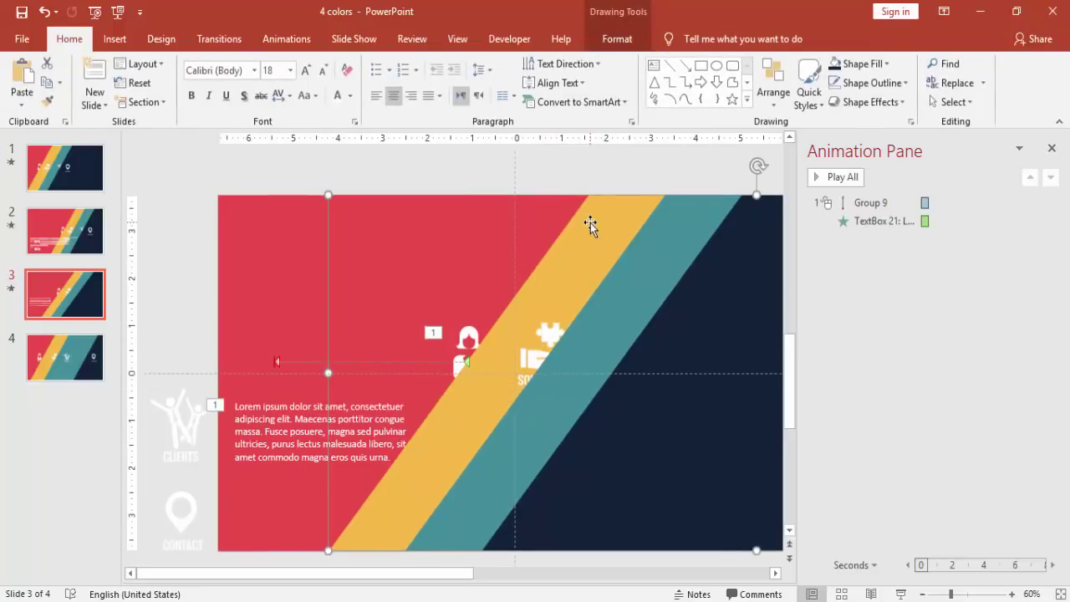
{"action": "left_click", "coordinate": [614, 39]}
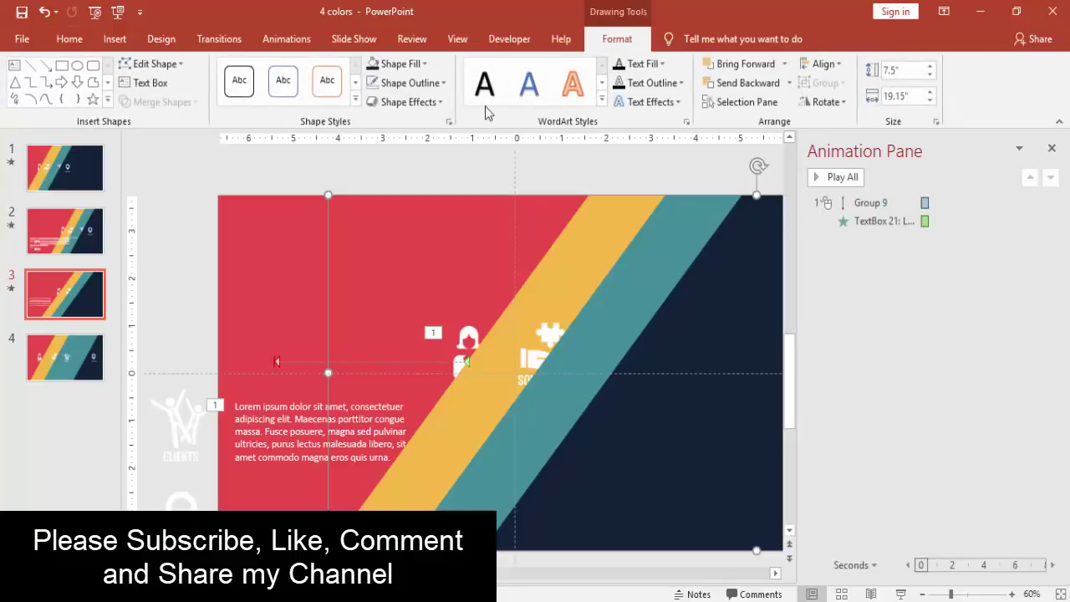
{"action": "left_click", "coordinate": [301, 44]}
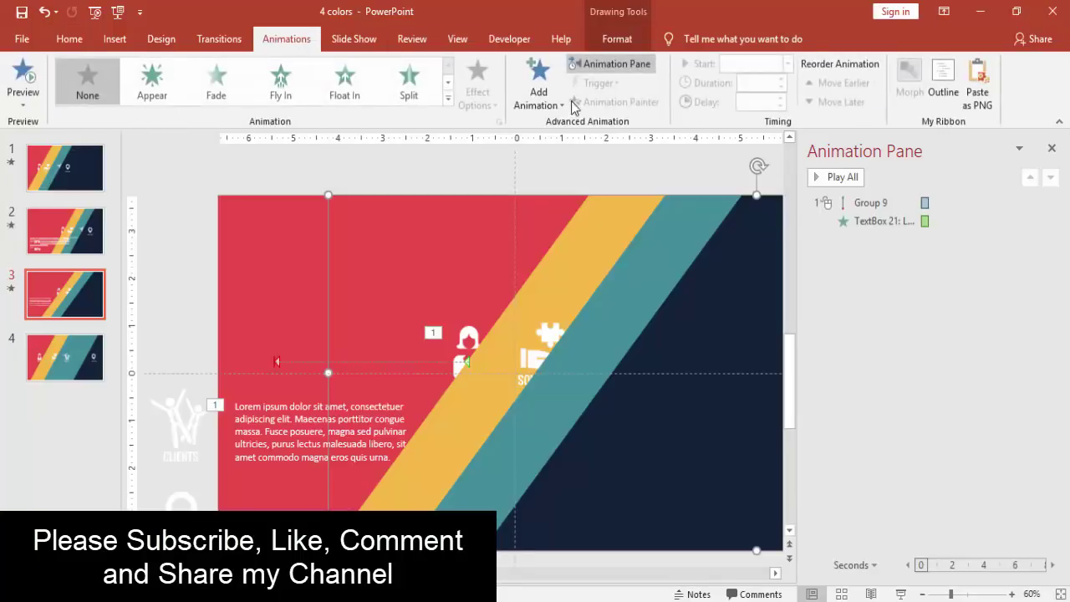
- Add a Lines motion path to the bands shape, aimed so the bands slide left
{"action": "left_click", "coordinate": [544, 98]}
{"action": "scroll", "coordinate": [639, 293], "scroll_direction": "down", "scroll_amount": 3}
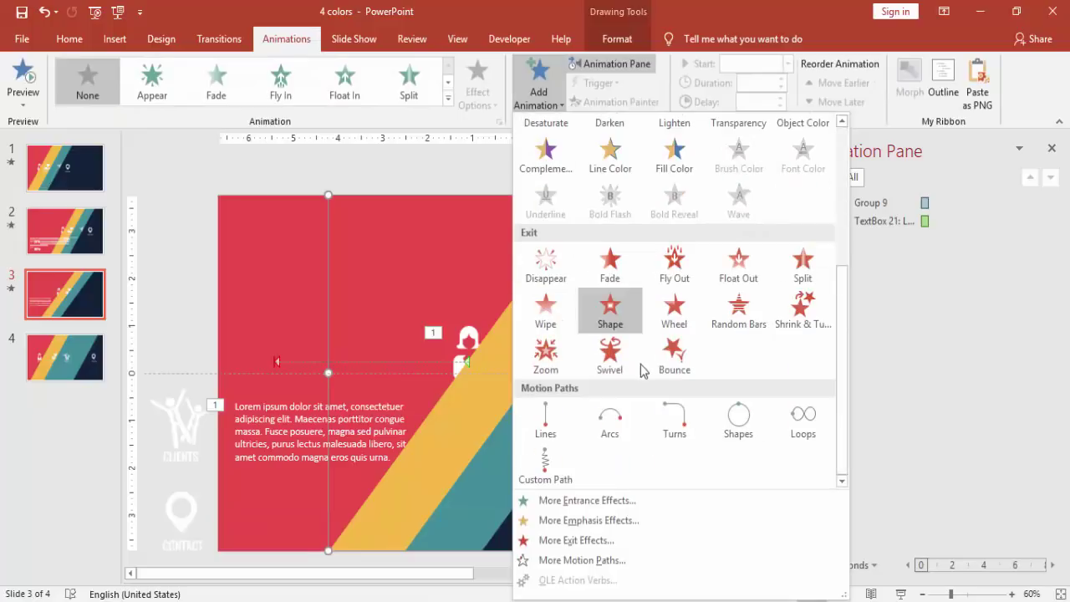
{"action": "left_click", "coordinate": [544, 424]}
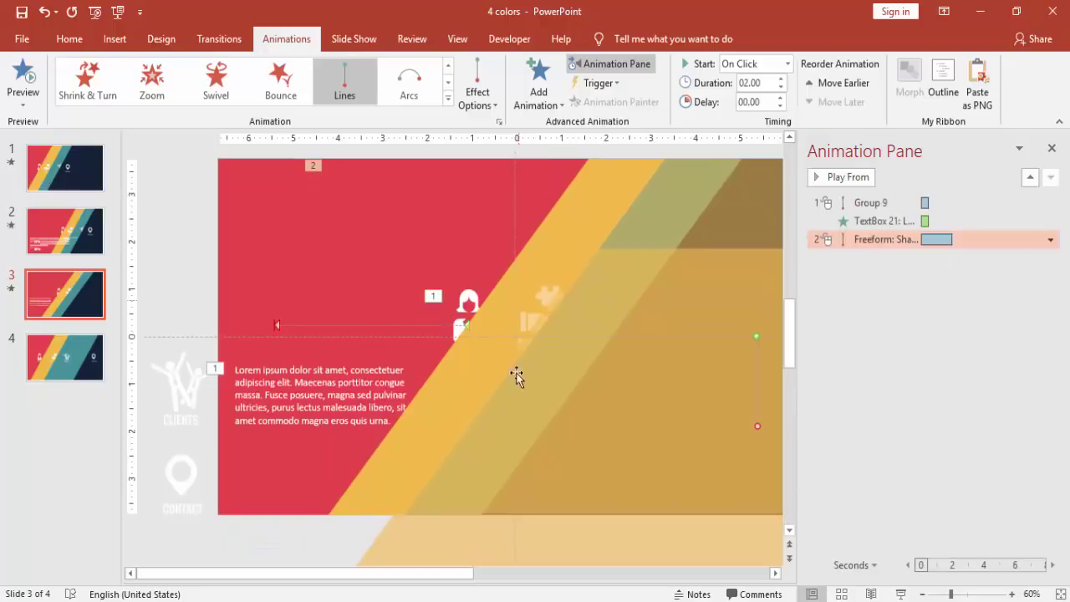
{"action": "left_click", "coordinate": [309, 562]}
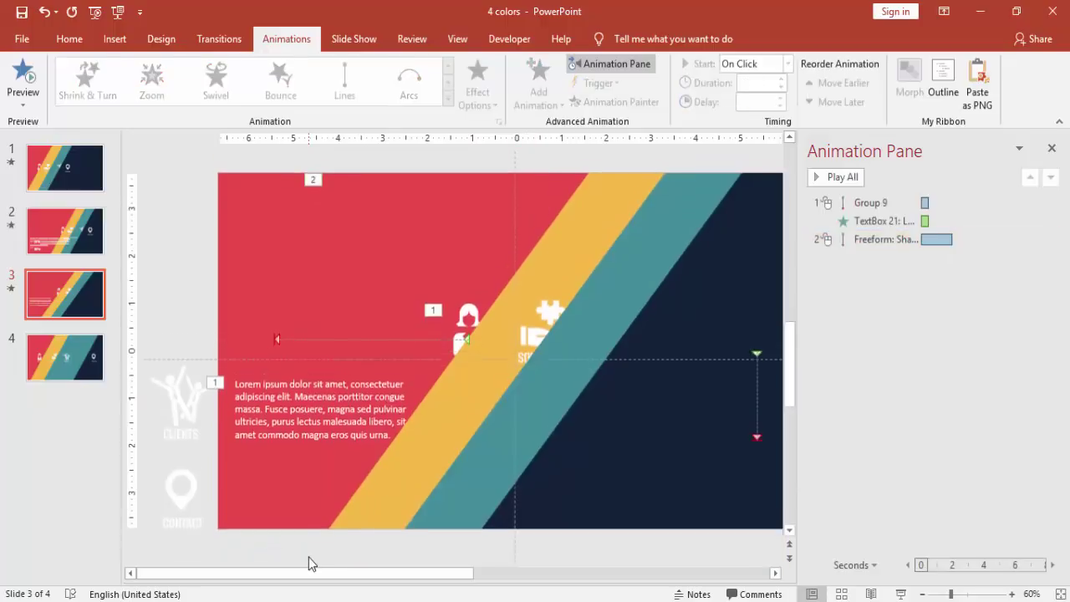
{"action": "left_click", "coordinate": [755, 443]}
{"action": "left_click_drag", "start_coordinate": [758, 427], "coordinate": [614, 336]}
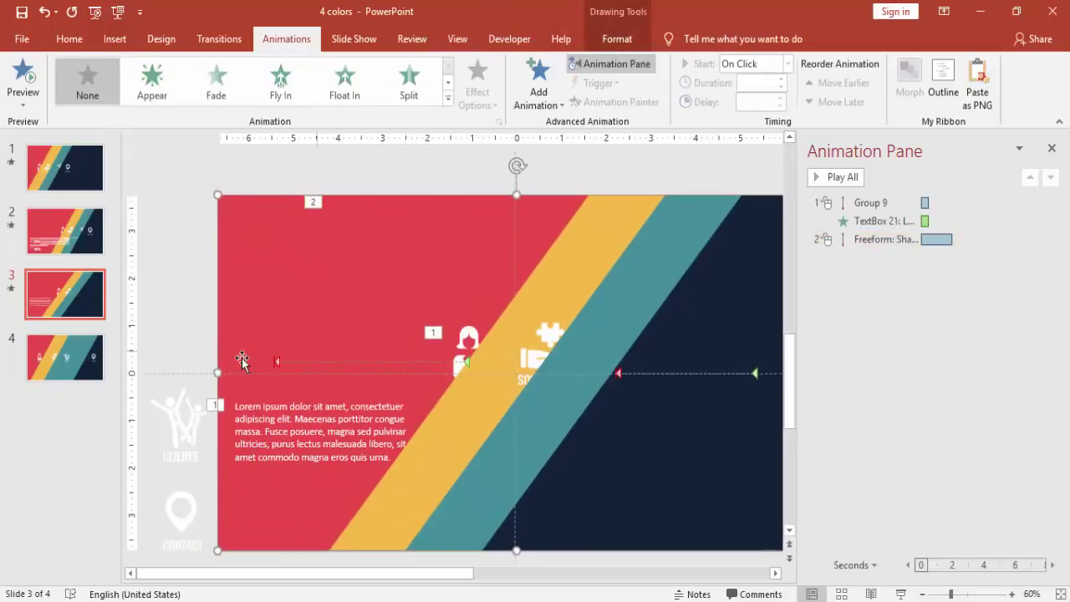
{"action": "left_click", "coordinate": [617, 368]}
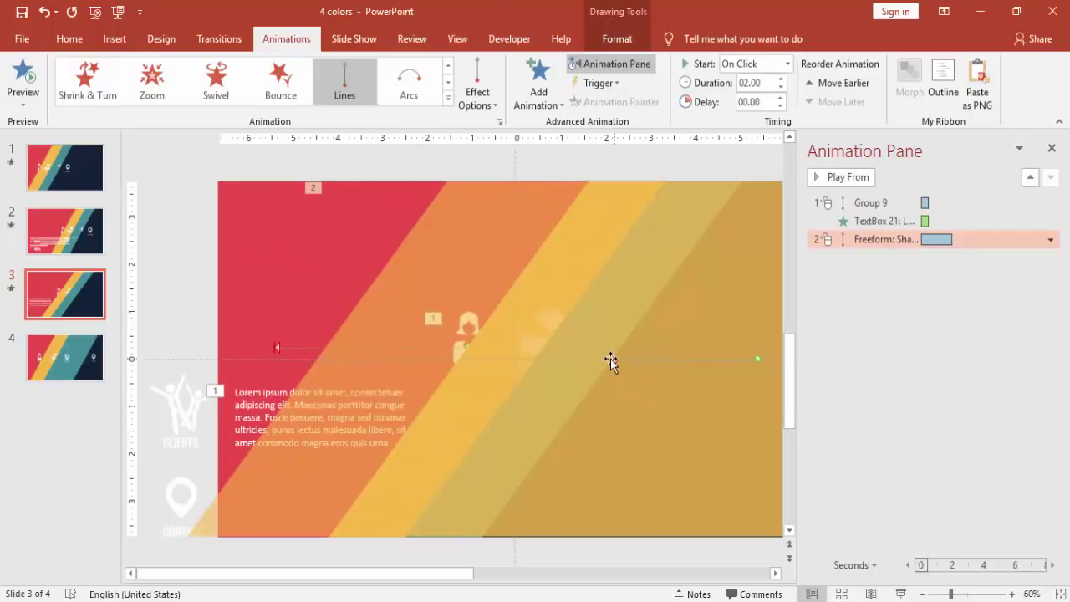
{"action": "left_click_drag", "start_coordinate": [614, 358], "coordinate": [590, 357]}
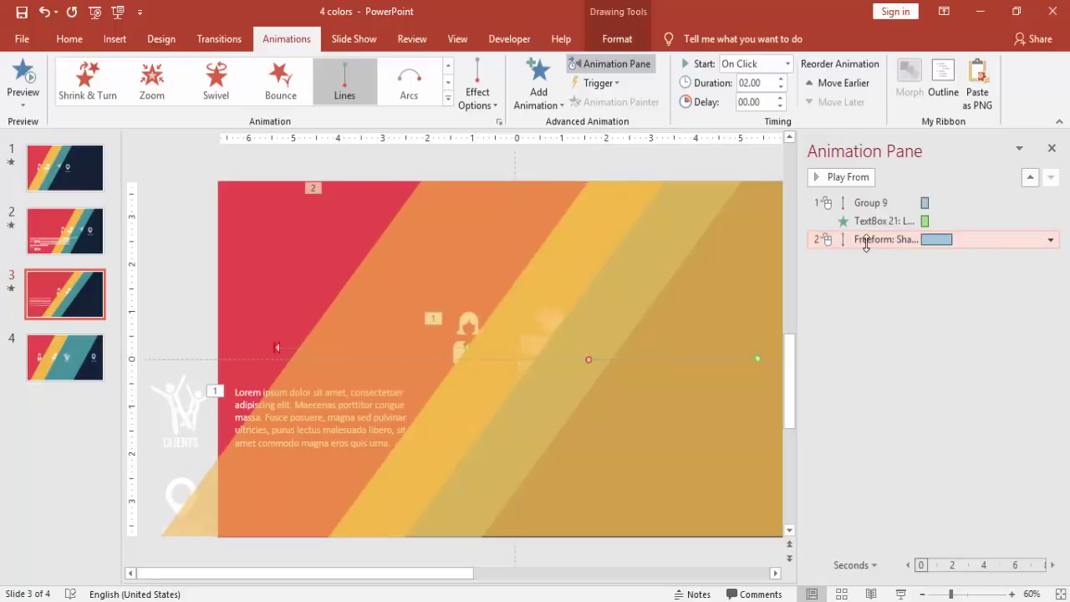
- Set the bands' motion path duration to 0.5 seconds
{"action": "double_click", "coordinate": [864, 239]}
{"action": "left_click", "coordinate": [459, 181]}
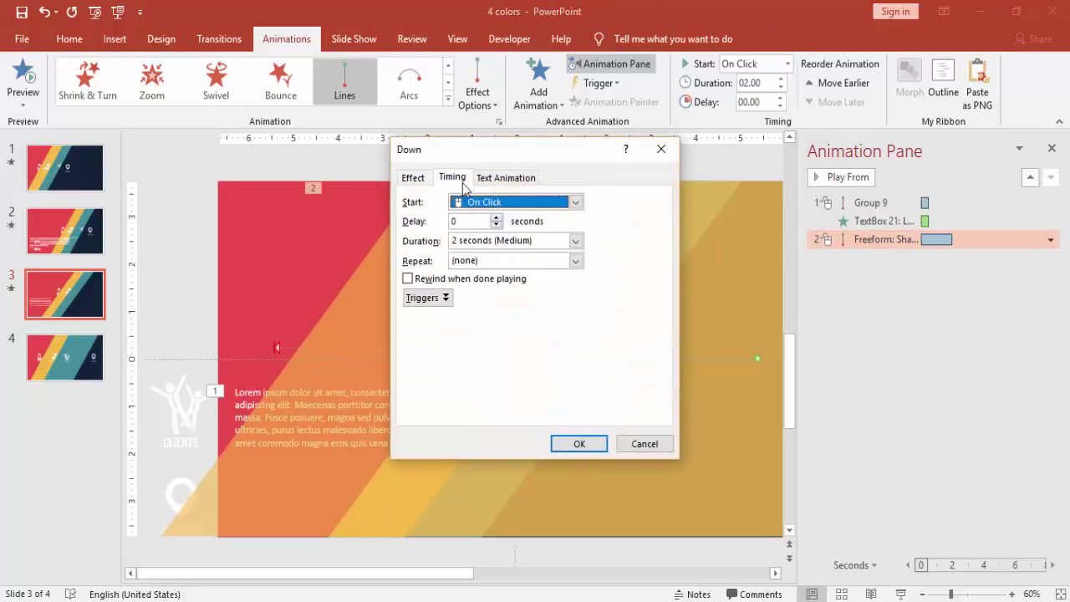
{"action": "left_click", "coordinate": [573, 243]}
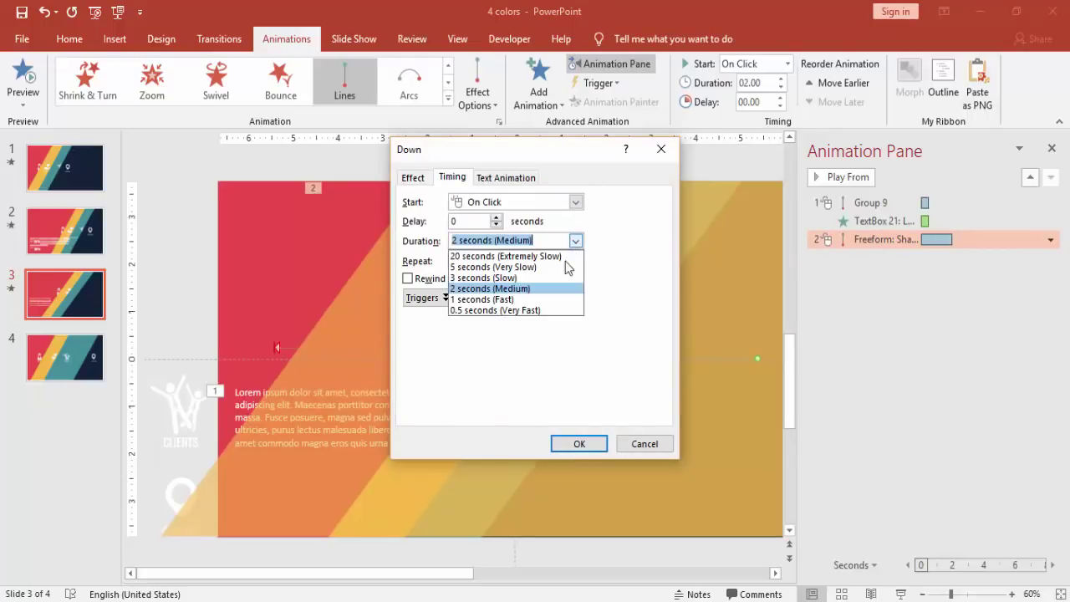
{"action": "left_click", "coordinate": [548, 316]}
{"action": "left_click", "coordinate": [579, 443]}
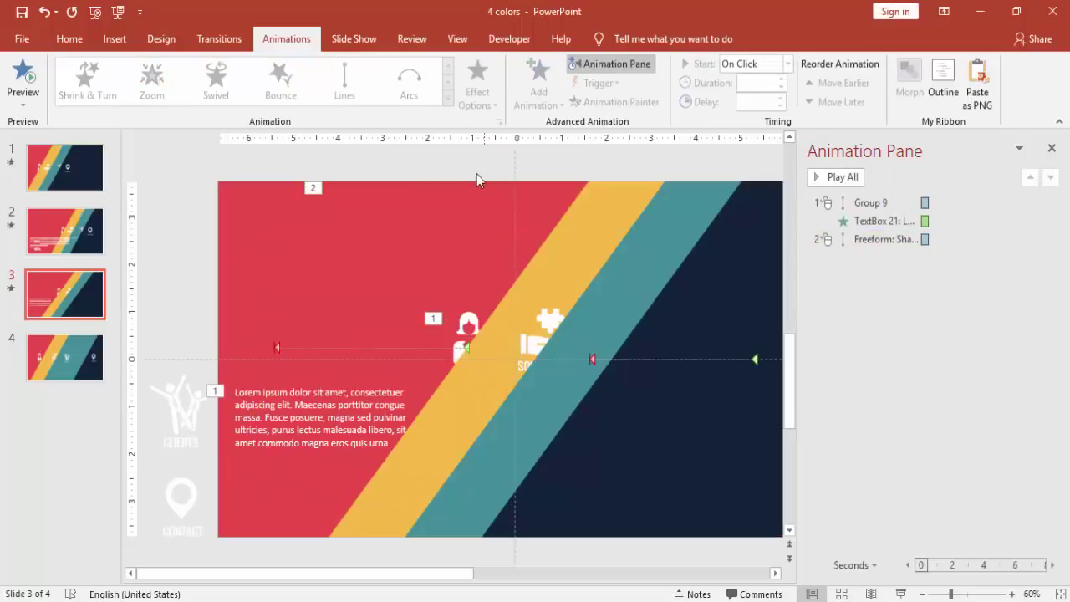
- Copy the People icon's animation onto the Solutions icon group with Animation Painter
{"action": "left_click", "coordinate": [466, 322]}
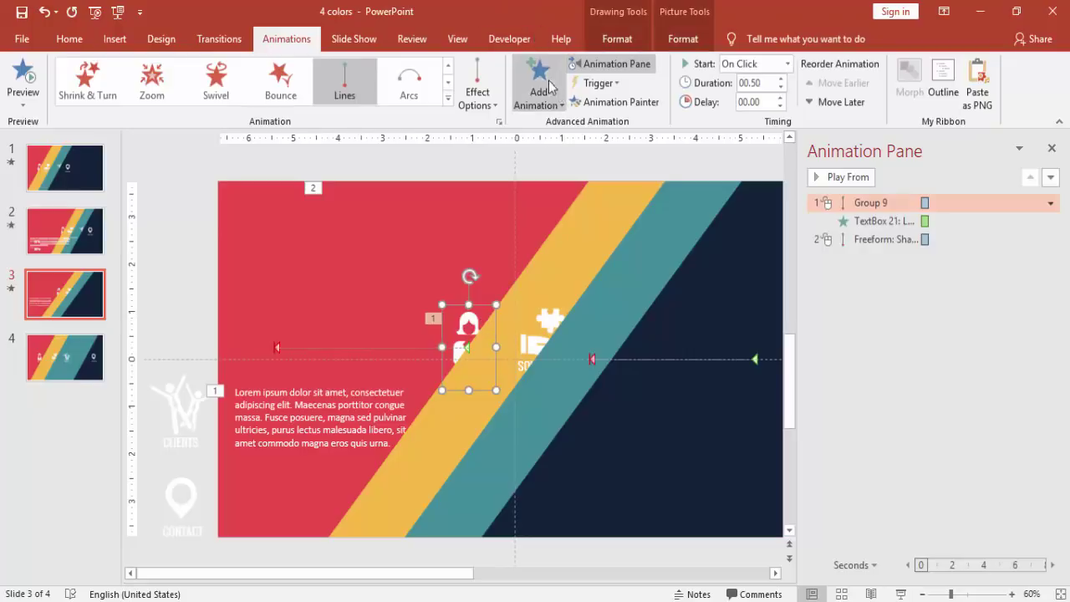
{"action": "left_click", "coordinate": [617, 104]}
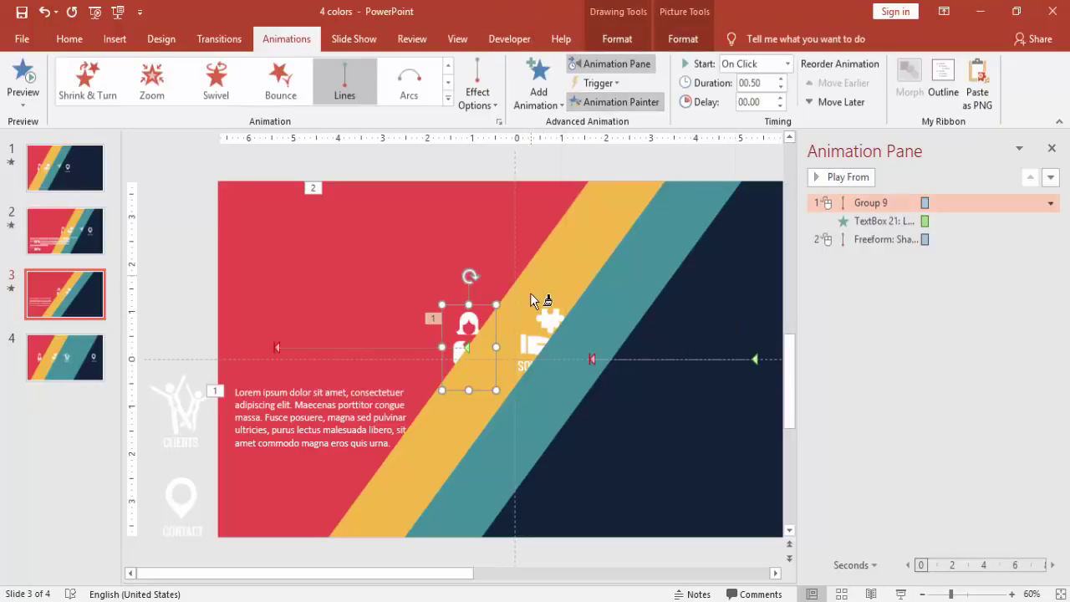
{"action": "left_click", "coordinate": [548, 316]}
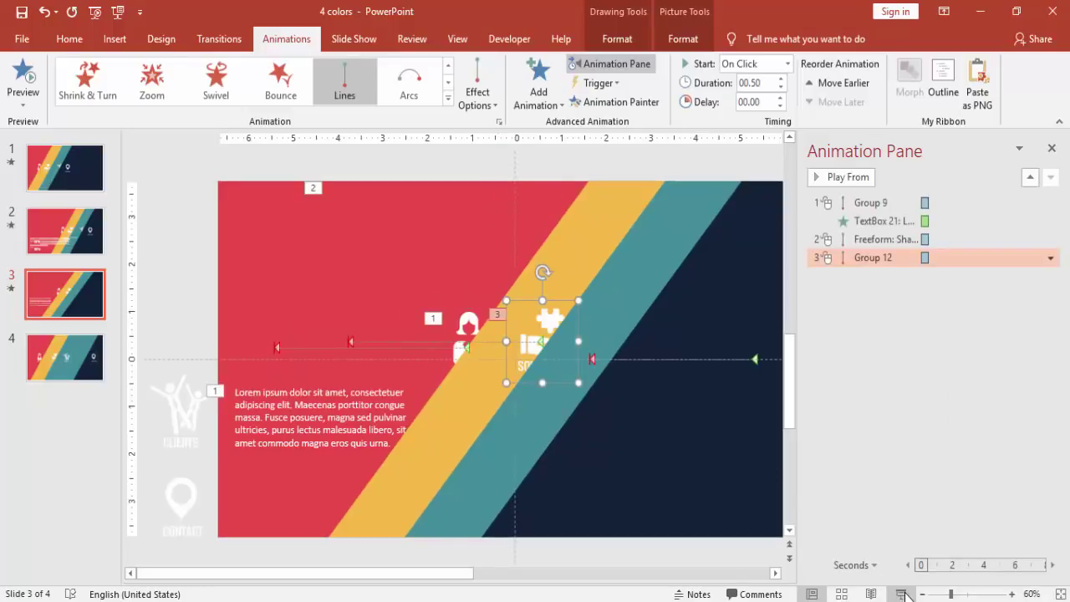
- Preview the slide show, then select Group 12's animation and open its Start choices
{"action": "left_click", "coordinate": [897, 593]}
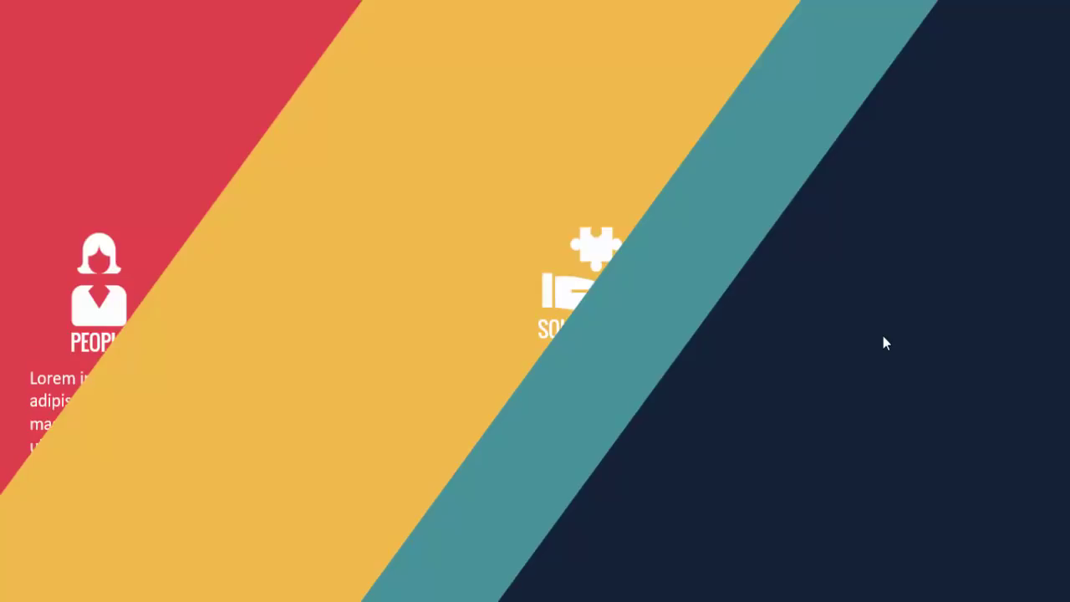
{"action": "key", "text": "Escape"}
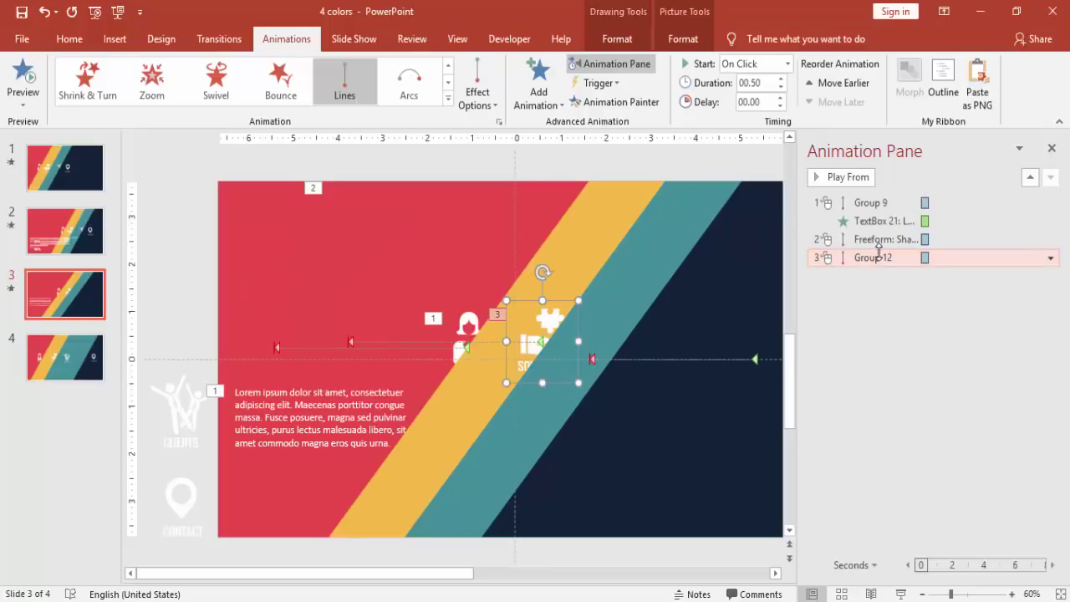
{"action": "left_click", "coordinate": [878, 252]}
{"action": "left_click", "coordinate": [786, 63]}
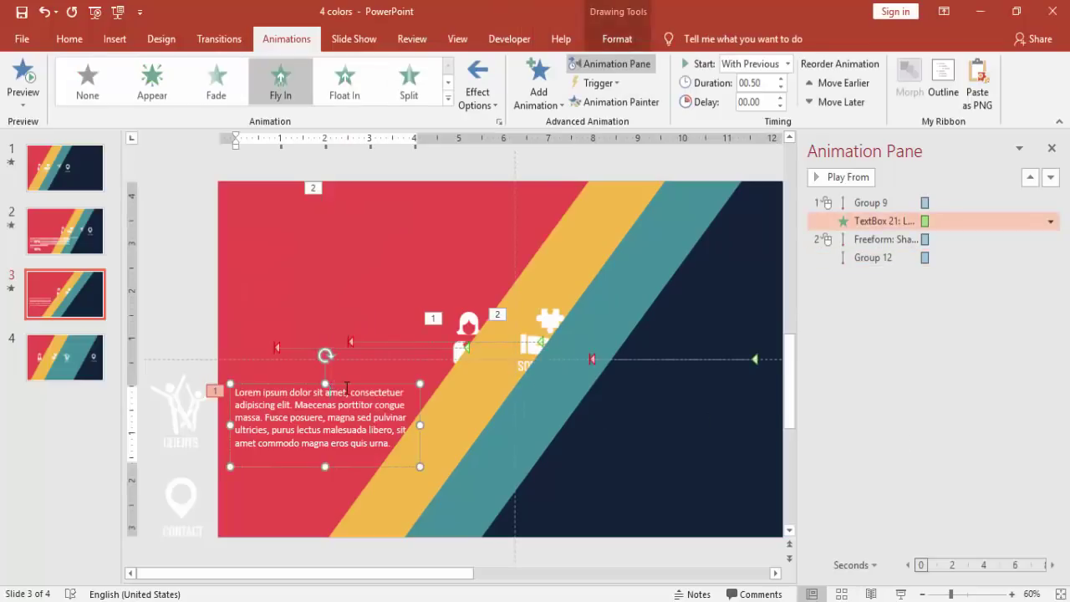
- Duplicate the Lorem ipsum text box, place the copy below the Solutions icon, and preview
{"action": "left_click", "coordinate": [344, 384]}
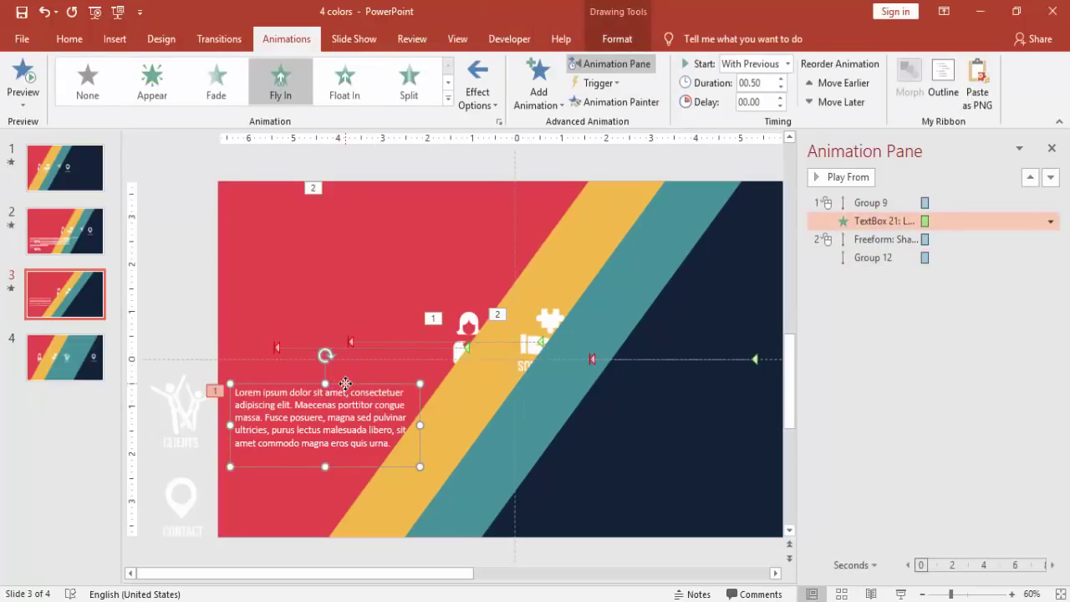
{"action": "key", "text": "ctrl+d"}
{"action": "left_click_drag", "start_coordinate": [405, 391], "coordinate": [473, 382]}
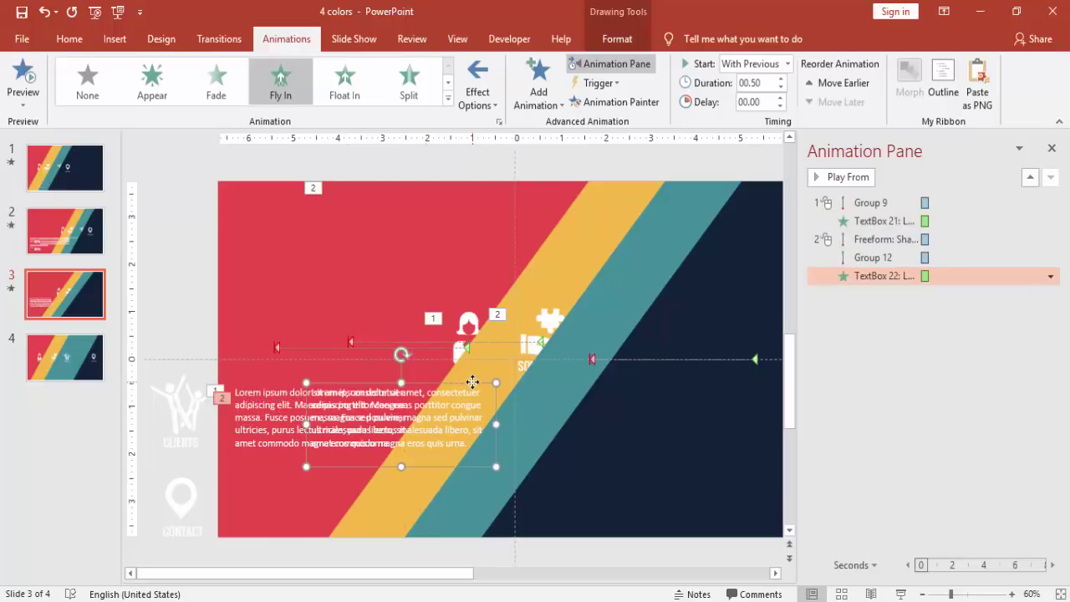
{"action": "left_click", "coordinate": [901, 593]}
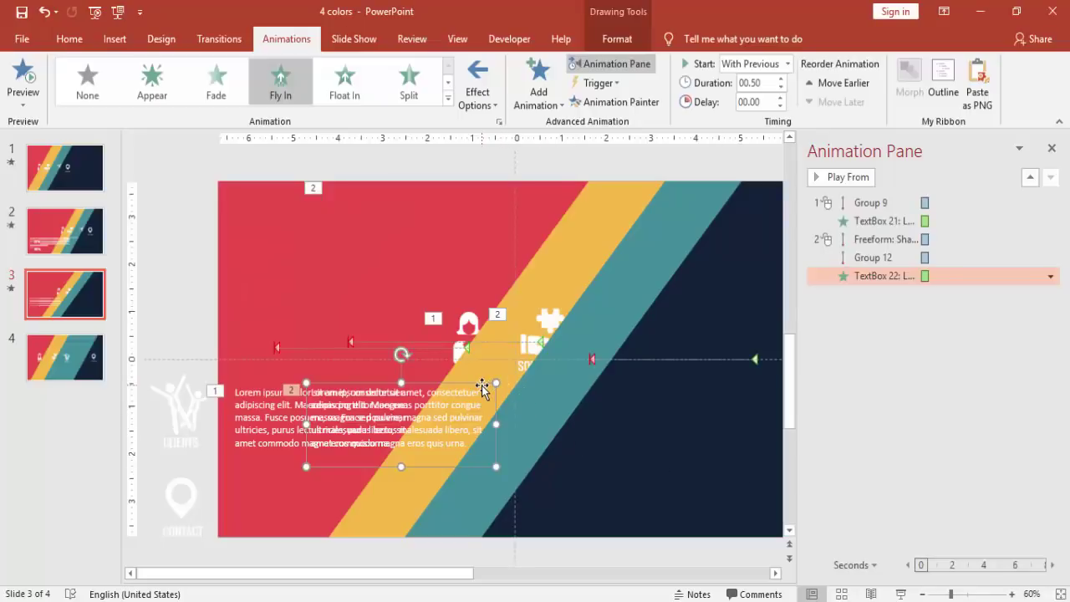
- Try sending the copy behind the yellow band, undo it, and preview the animations again
{"action": "left_click", "coordinate": [619, 39]}
{"action": "left_click", "coordinate": [750, 83]}
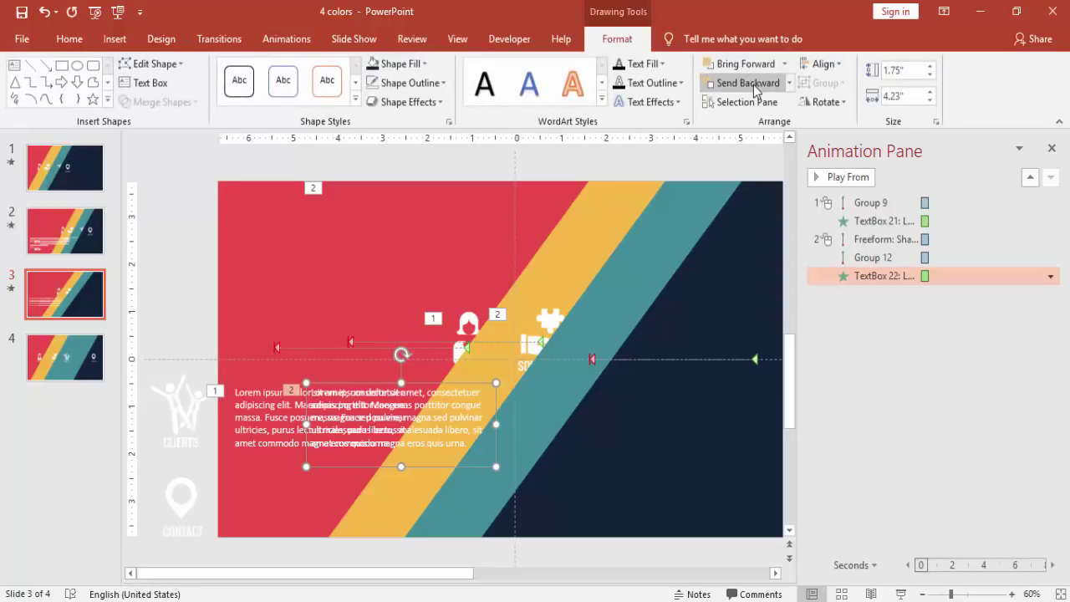
{"action": "left_click", "coordinate": [755, 89]}
{"action": "left_click", "coordinate": [755, 86]}
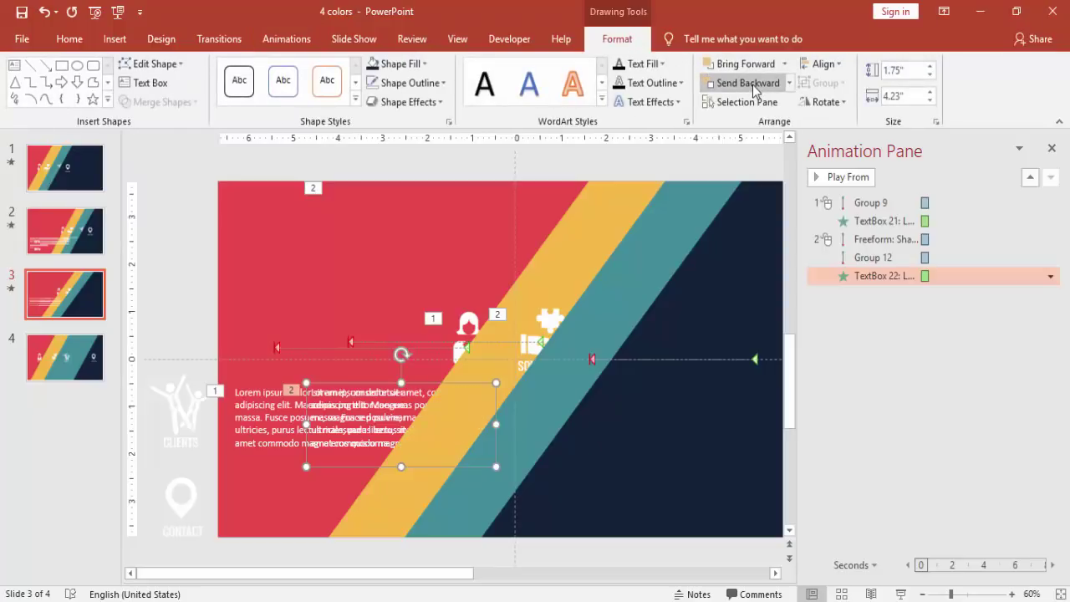
{"action": "key", "text": "ctrl+z"}
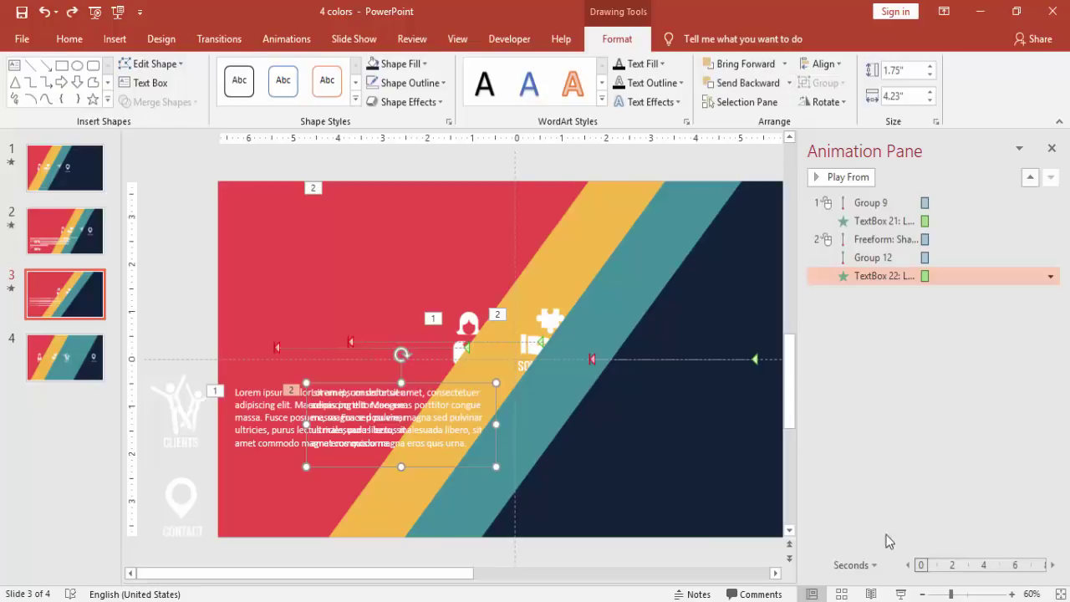
{"action": "left_click", "coordinate": [901, 590]}
{"action": "left_click", "coordinate": [560, 169]}
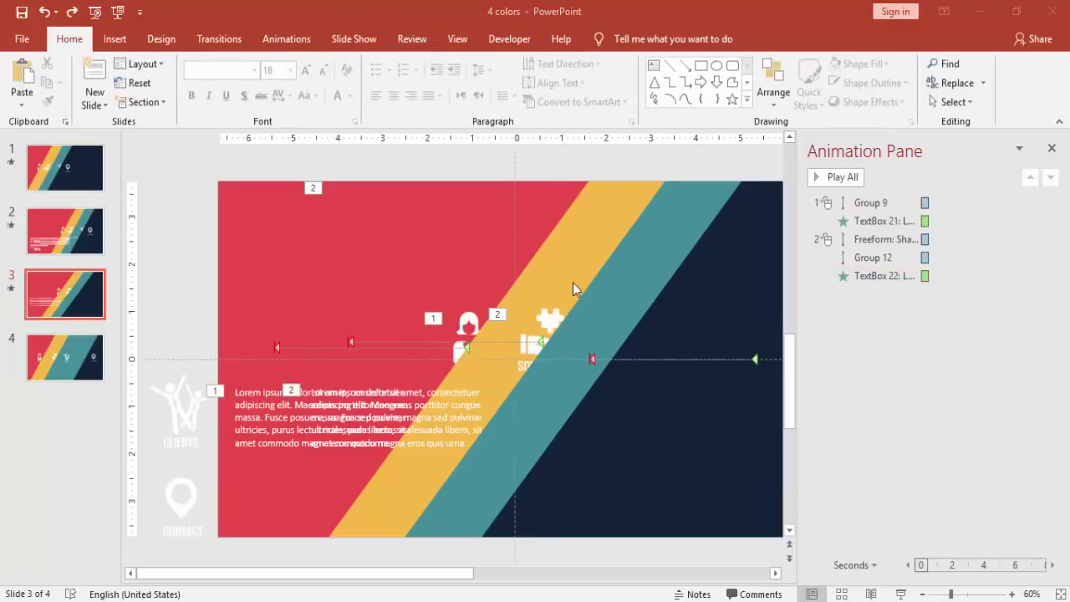
- Copy the large band's line motion path onto the teal band with Animation Painter
{"action": "left_click", "coordinate": [569, 227]}
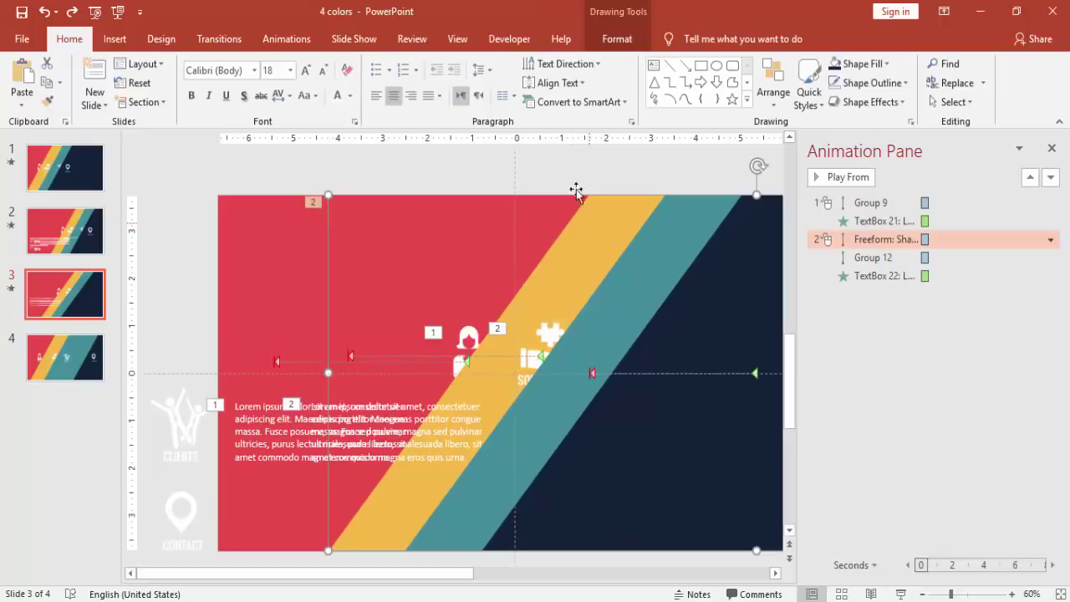
{"action": "left_click", "coordinate": [287, 39]}
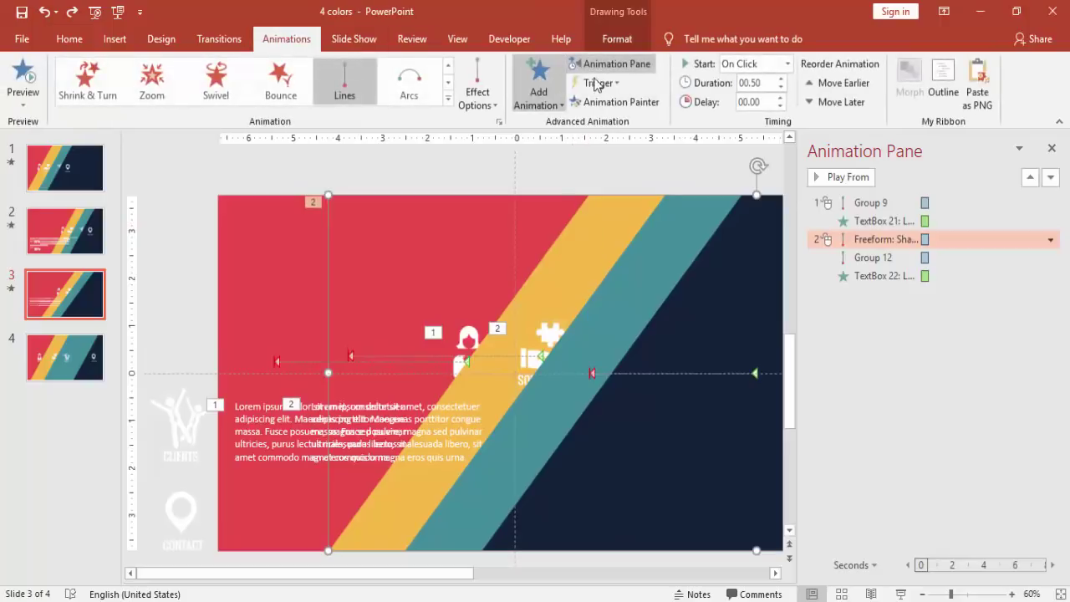
{"action": "left_click", "coordinate": [618, 102]}
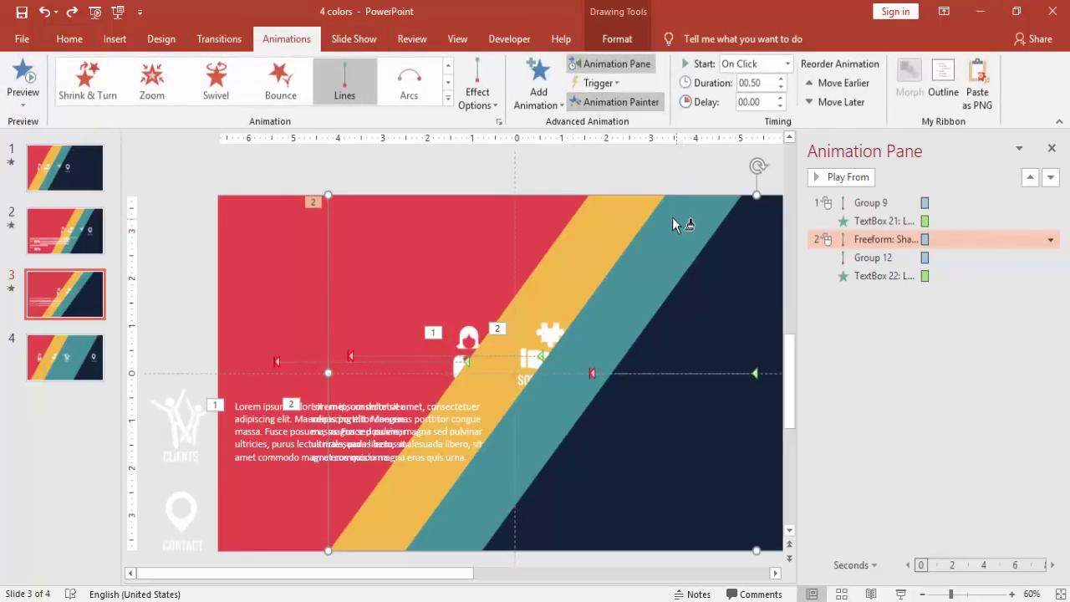
{"action": "left_click", "coordinate": [749, 221]}
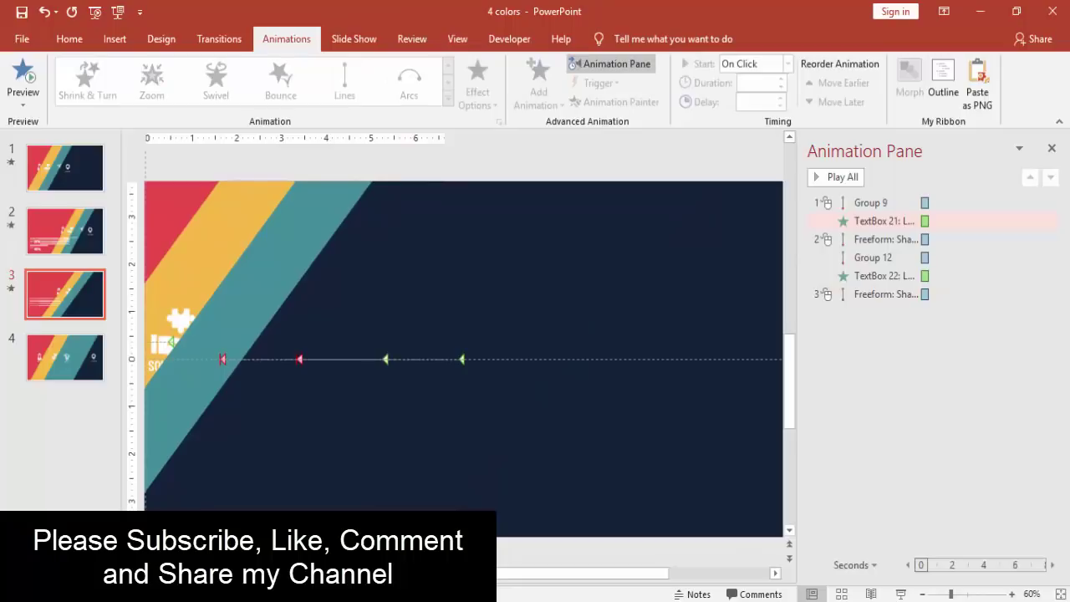
{"action": "left_click_drag", "start_coordinate": [376, 573], "coordinate": [229, 590]}
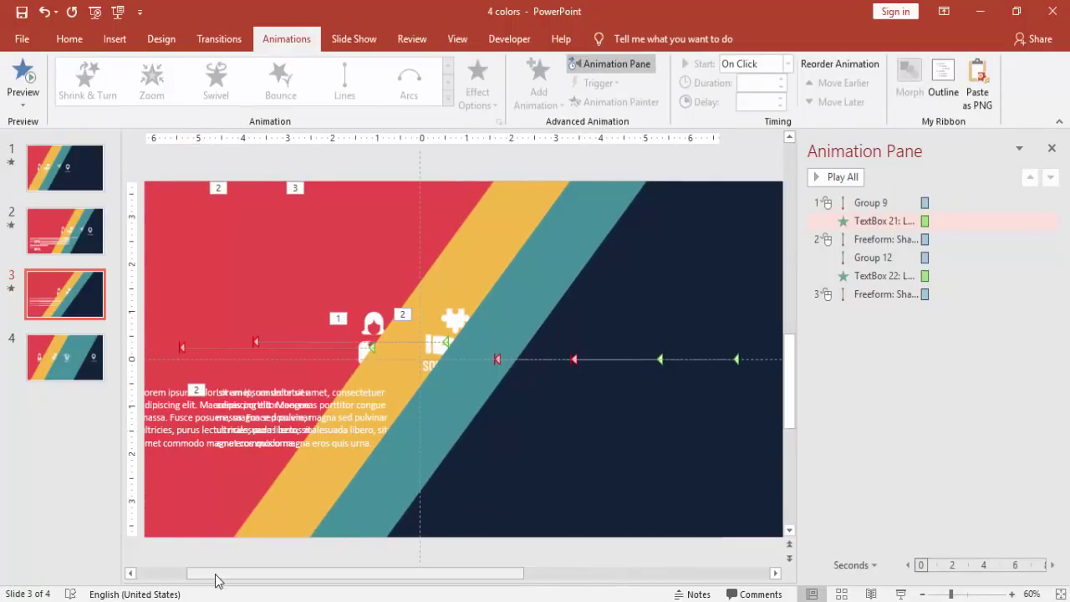
{"action": "left_click_drag", "start_coordinate": [216, 575], "coordinate": [178, 577]}
- Move the Clients icon onto the teal band and send it back behind the band
{"action": "left_click", "coordinate": [162, 418]}
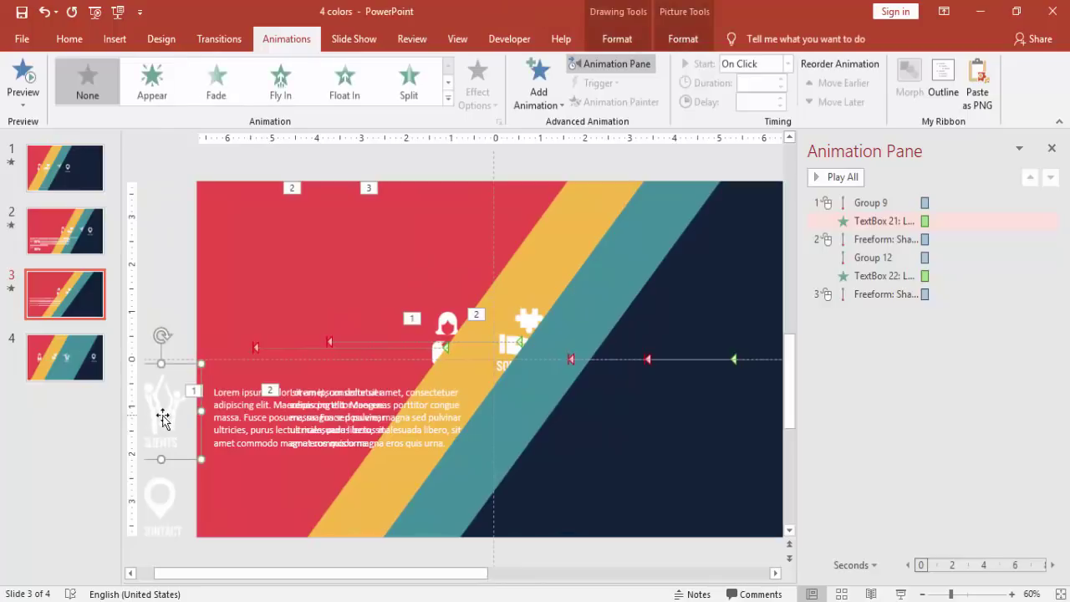
{"action": "left_click_drag", "start_coordinate": [162, 421], "coordinate": [593, 346]}
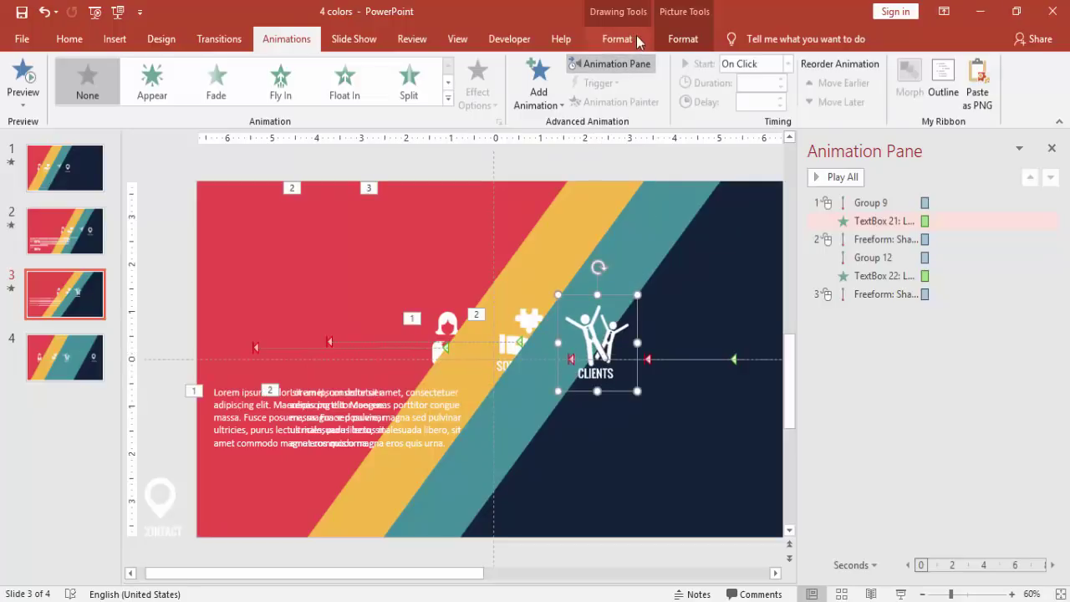
{"action": "left_click", "coordinate": [679, 40]}
{"action": "left_click", "coordinate": [755, 85]}
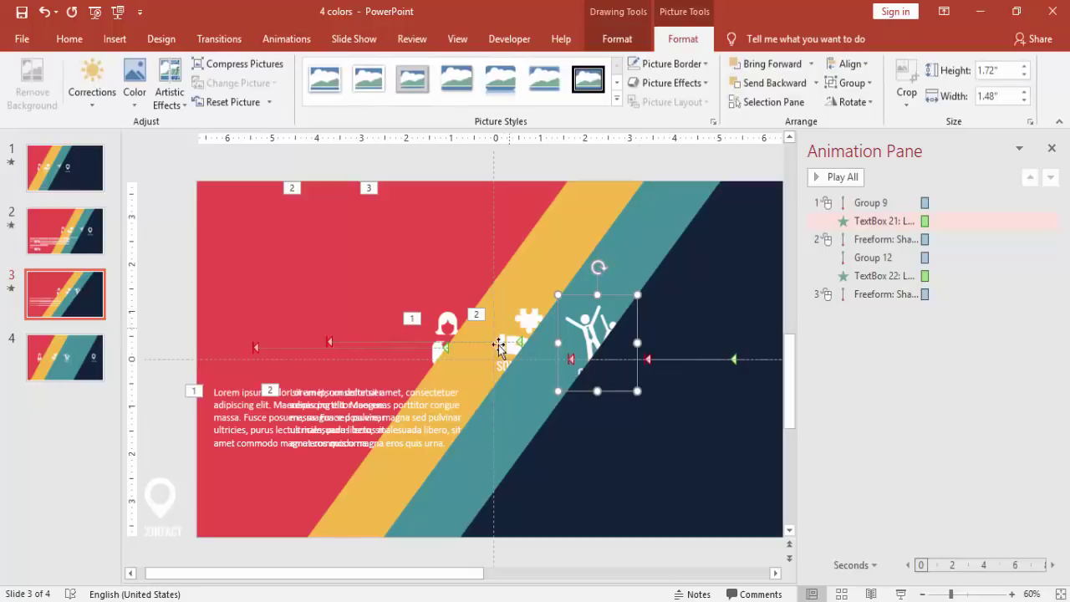
- Copy the Solutions icon's animation onto the Clients icon with Animation Painter
{"action": "left_click", "coordinate": [526, 316]}
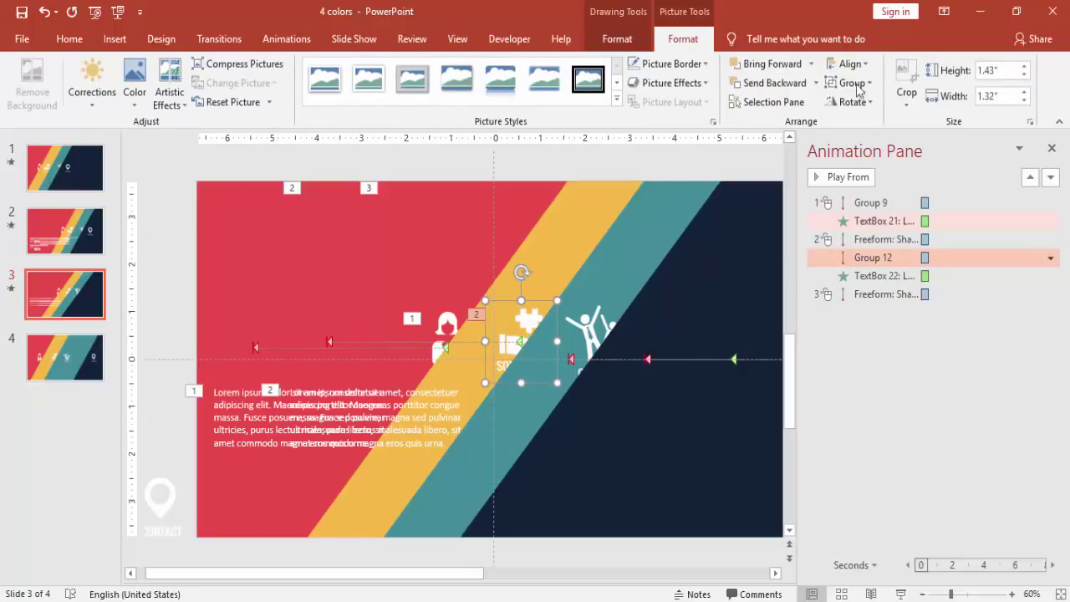
{"action": "left_click", "coordinate": [286, 38]}
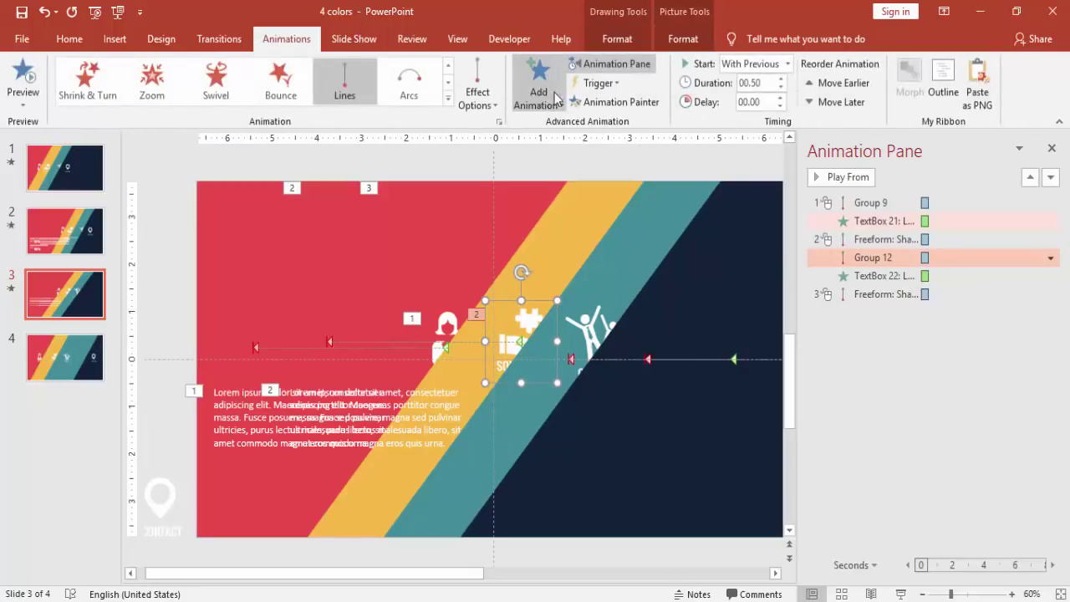
{"action": "left_click", "coordinate": [595, 102]}
{"action": "left_click", "coordinate": [590, 322]}
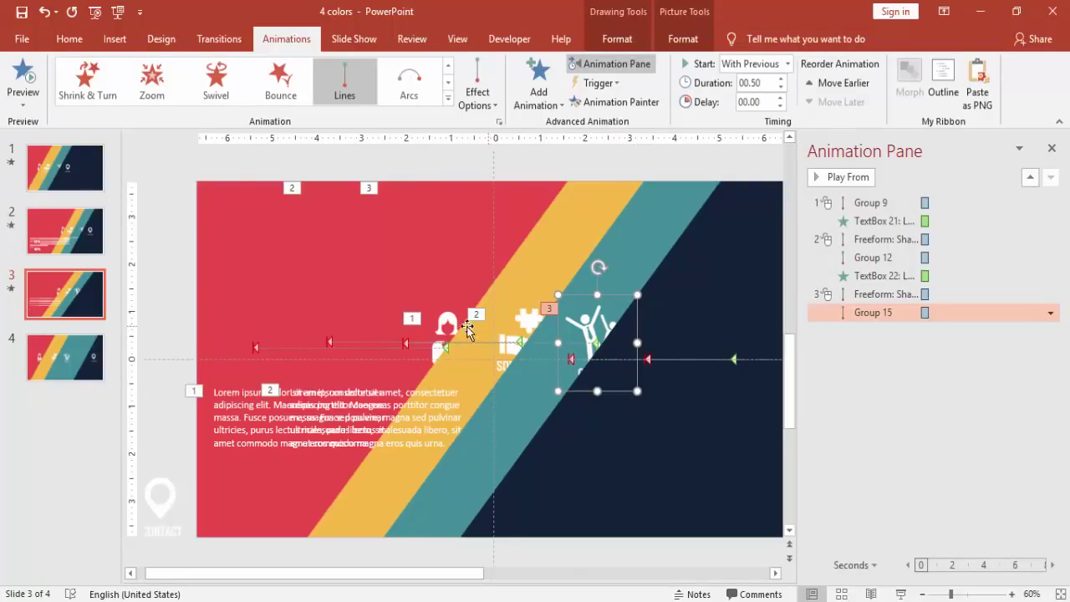
- Compare the icons' motion paths and shift the Clients icon's path end slightly right
{"action": "left_click", "coordinate": [451, 346]}
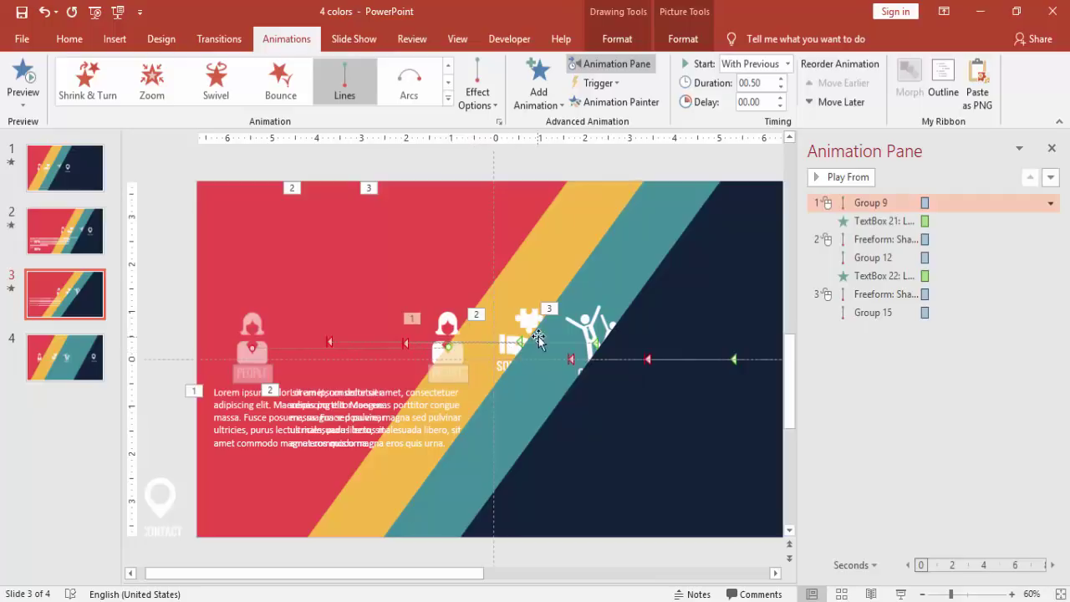
{"action": "left_click", "coordinate": [570, 360]}
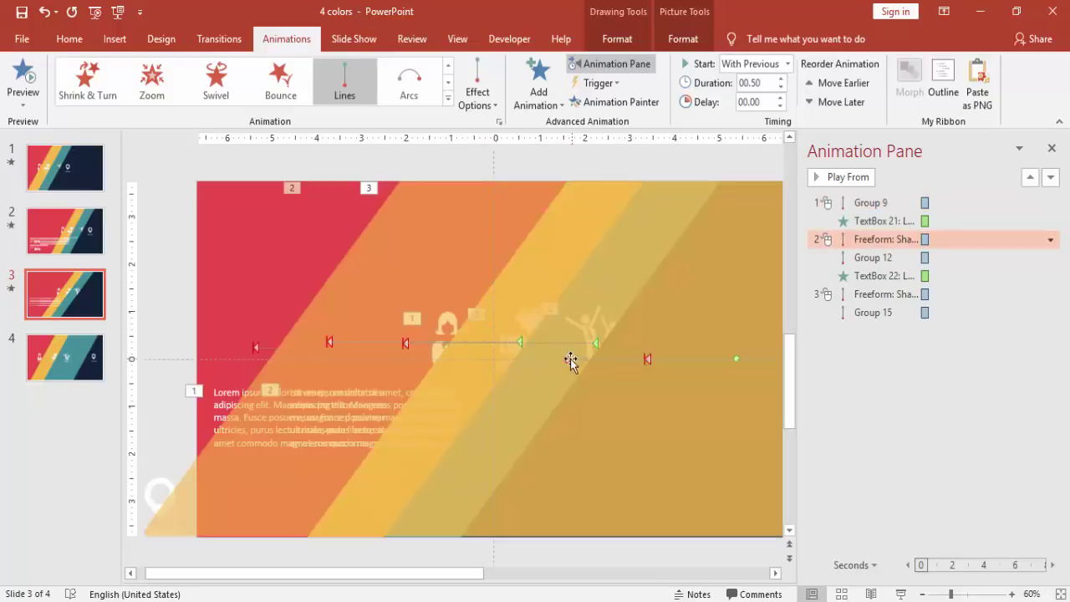
{"action": "left_click", "coordinate": [584, 164]}
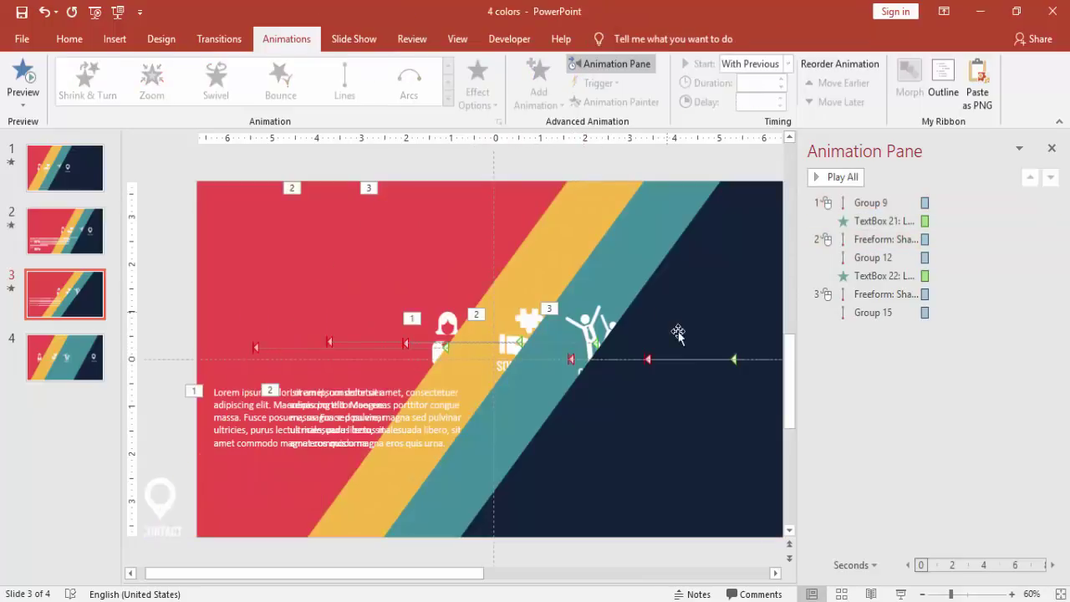
{"action": "left_click", "coordinate": [649, 358]}
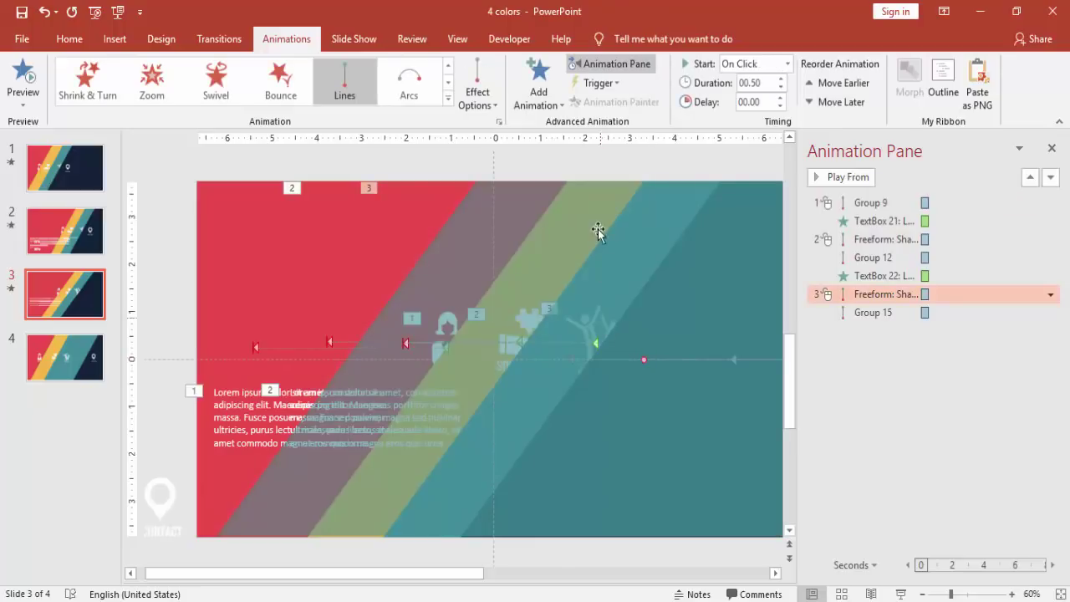
{"action": "left_click", "coordinate": [595, 162]}
{"action": "left_click", "coordinate": [584, 318]}
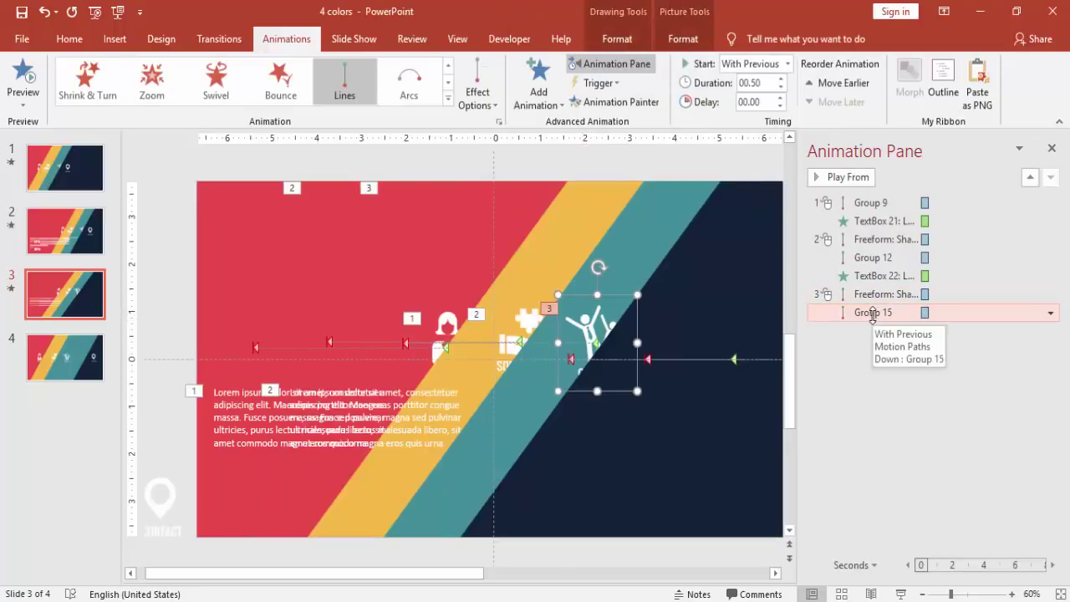
{"action": "left_click", "coordinate": [521, 339]}
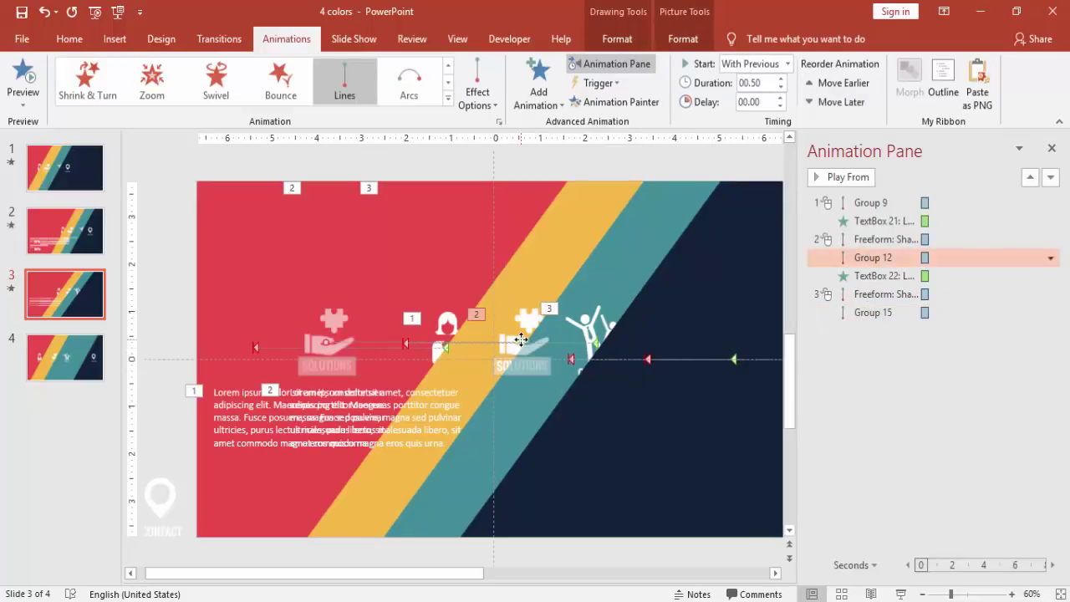
{"action": "left_click", "coordinate": [447, 343]}
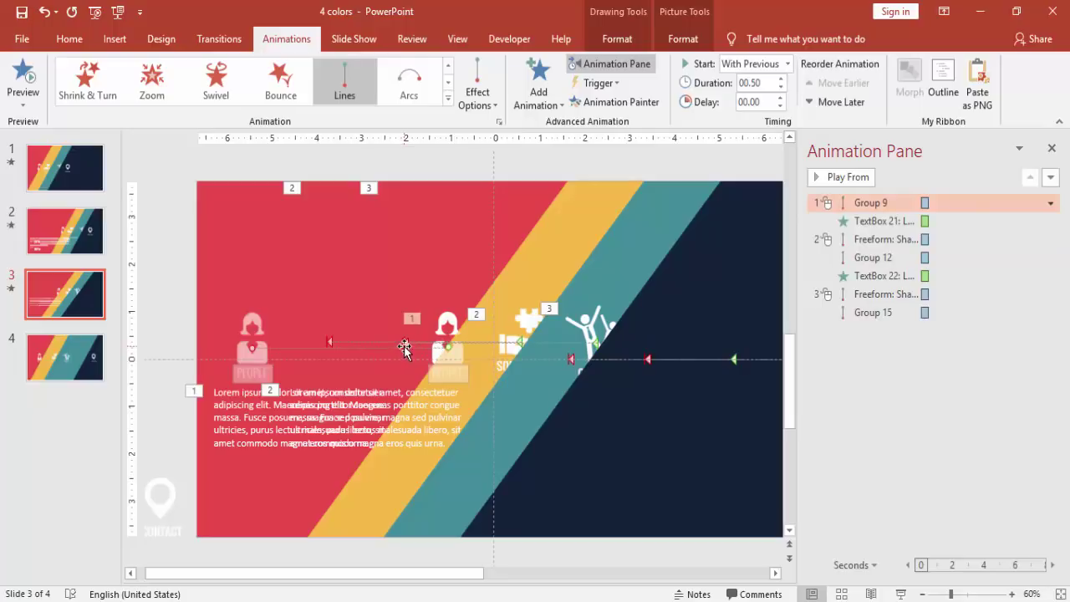
{"action": "left_click", "coordinate": [405, 347]}
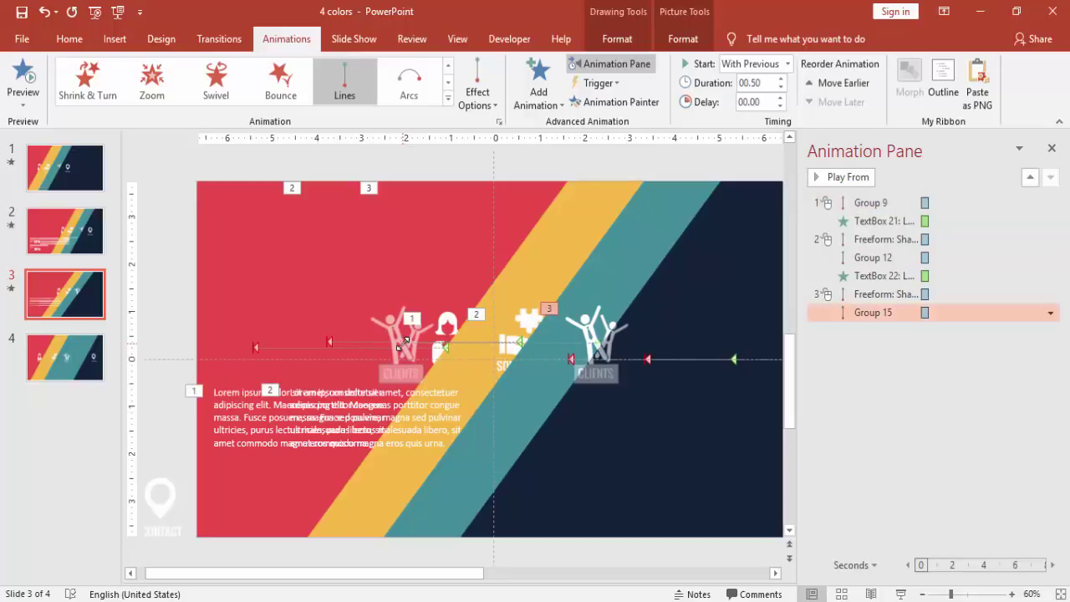
{"action": "left_click_drag", "start_coordinate": [405, 341], "coordinate": [421, 343]}
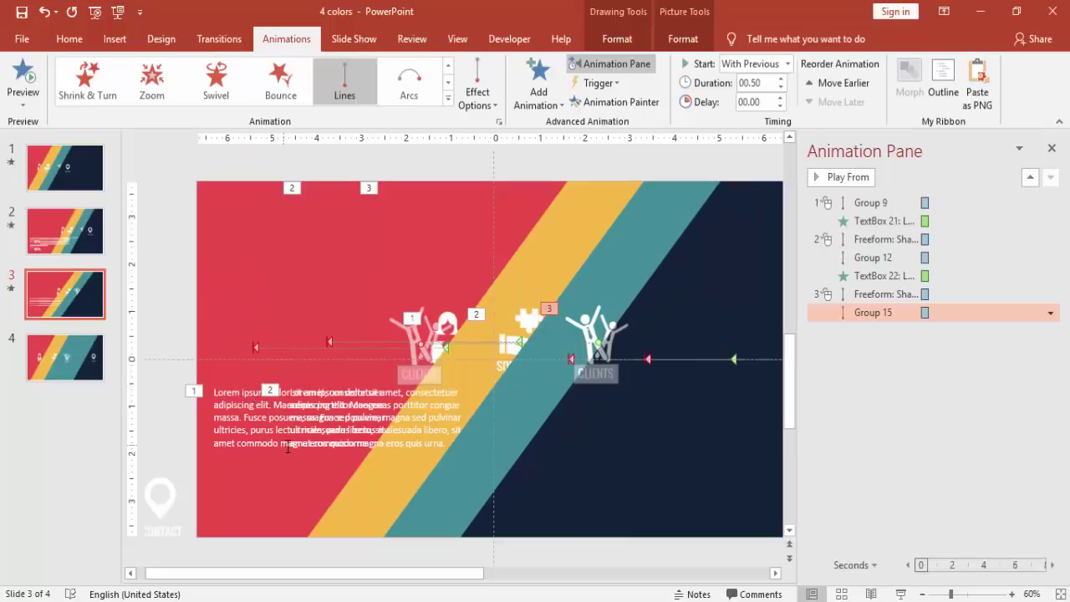
- Duplicate the step-2 description box, move the copy right for Clients, and send it one layer back
{"action": "left_click", "coordinate": [343, 390]}
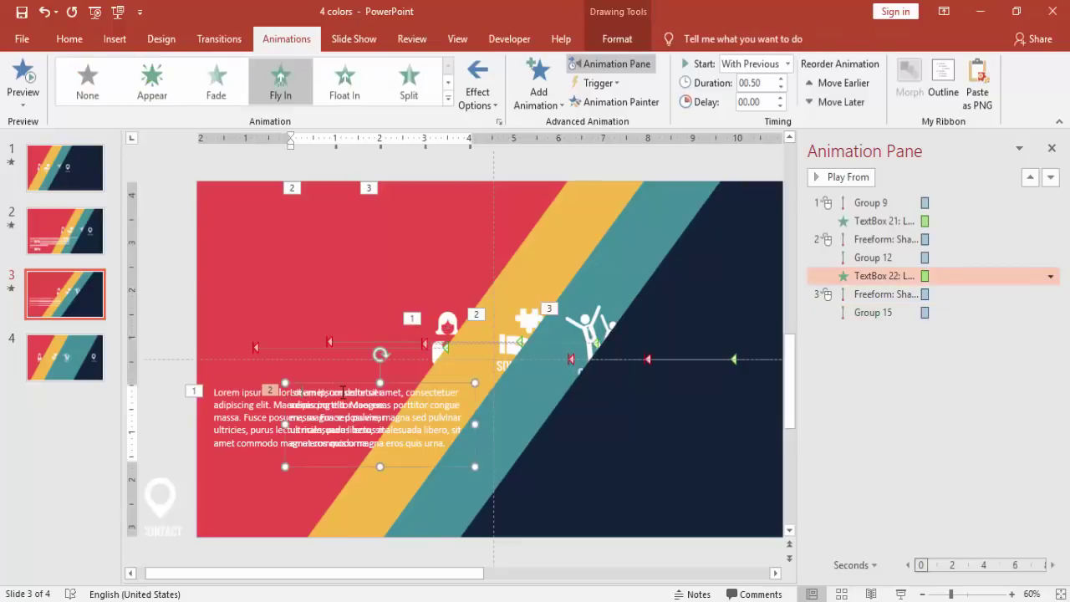
{"action": "left_click", "coordinate": [342, 381]}
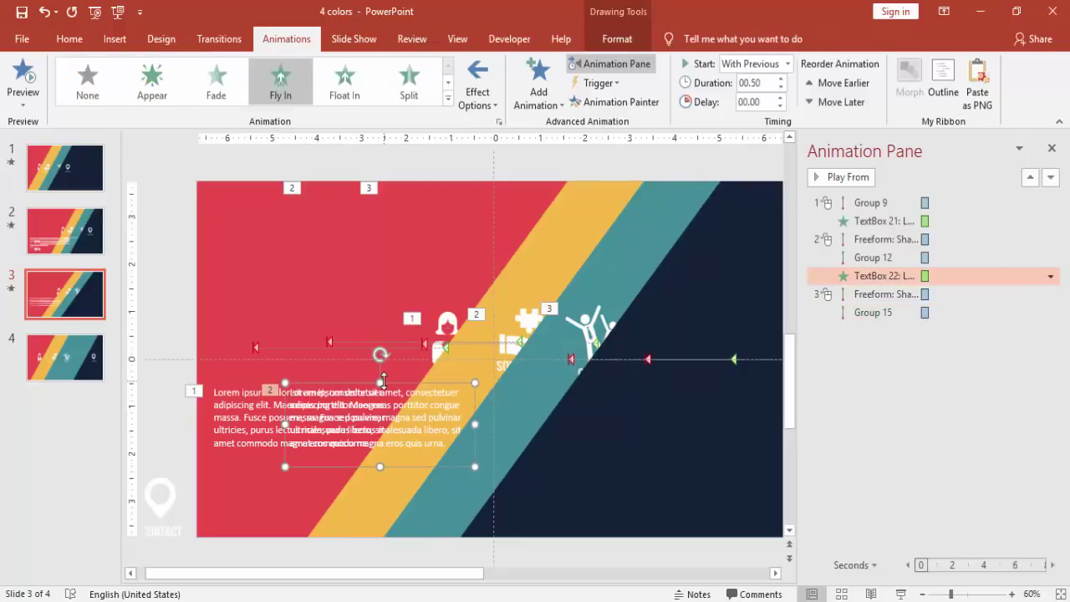
{"action": "key", "text": "ctrl+d"}
{"action": "left_click_drag", "start_coordinate": [469, 390], "coordinate": [509, 384]}
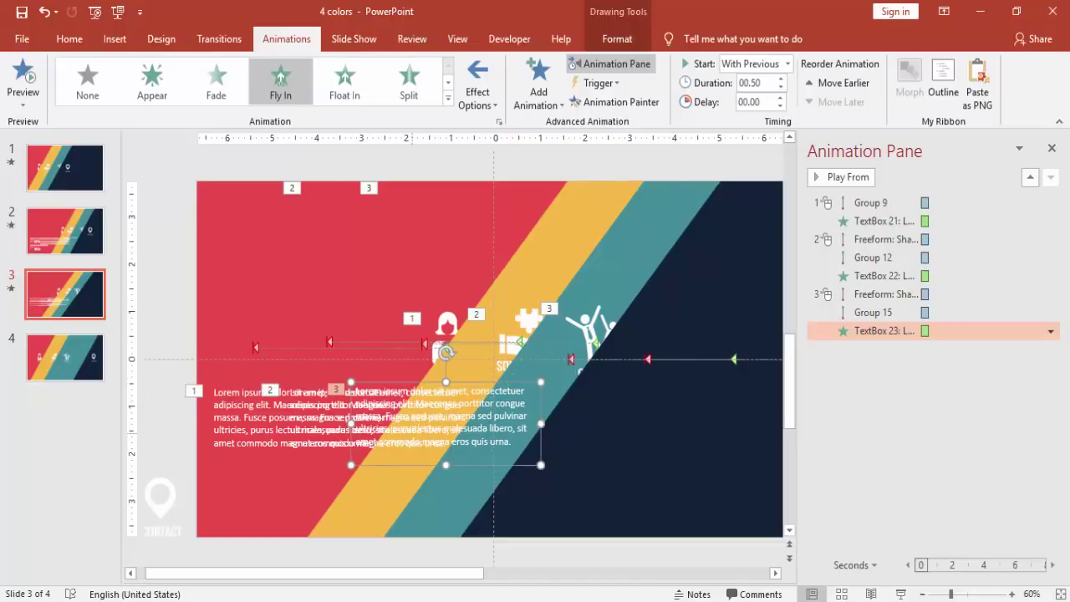
{"action": "left_click", "coordinate": [900, 593]}
{"action": "left_click", "coordinate": [625, 43]}
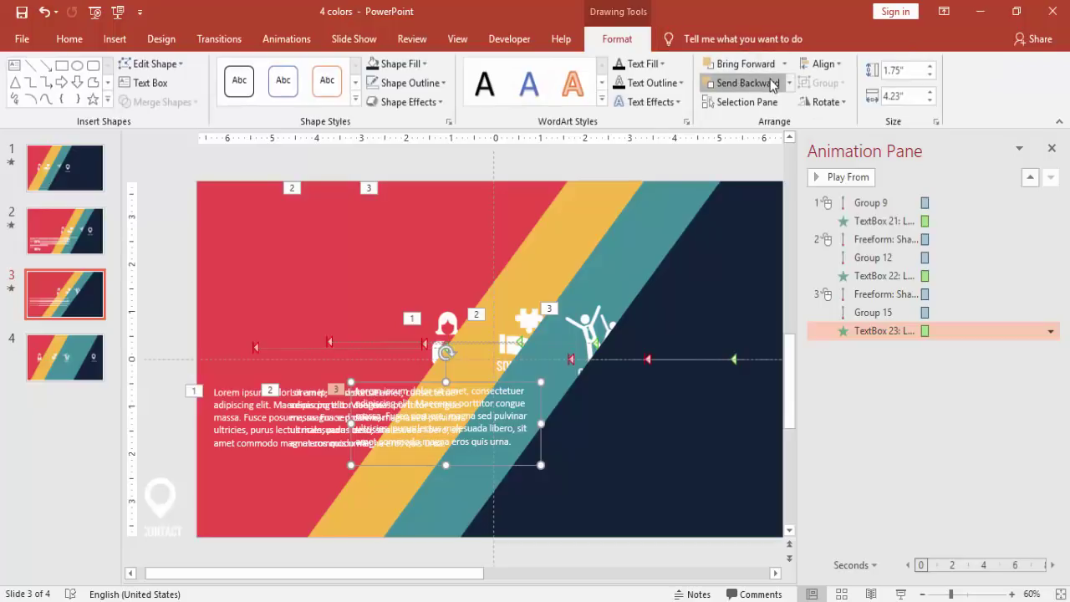
{"action": "left_click", "coordinate": [771, 84]}
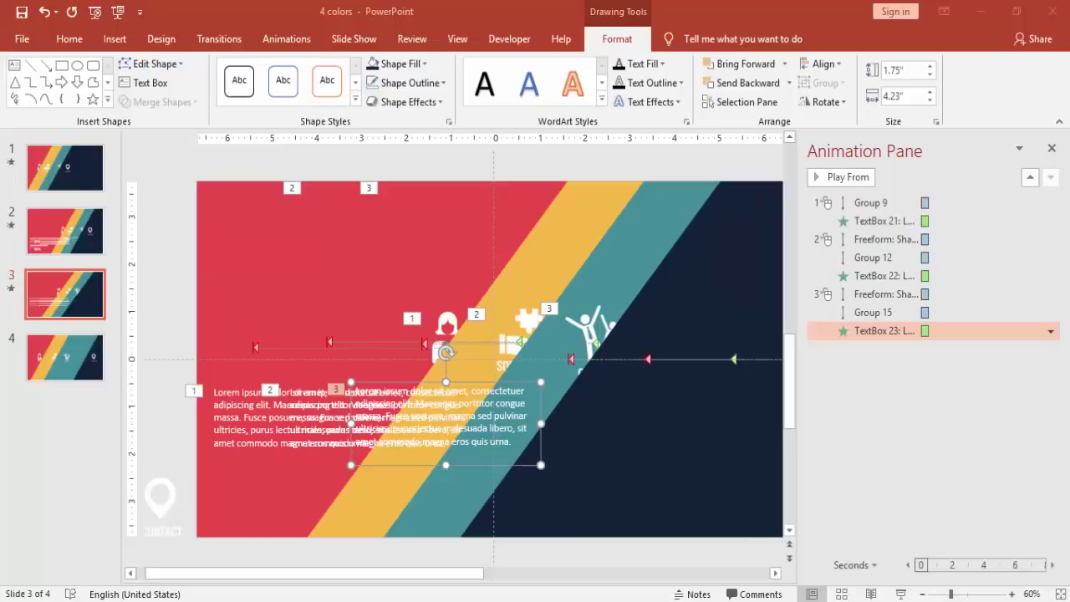
- Place the CONTACT pin icon onto the navy band
{"action": "left_click", "coordinate": [730, 173]}
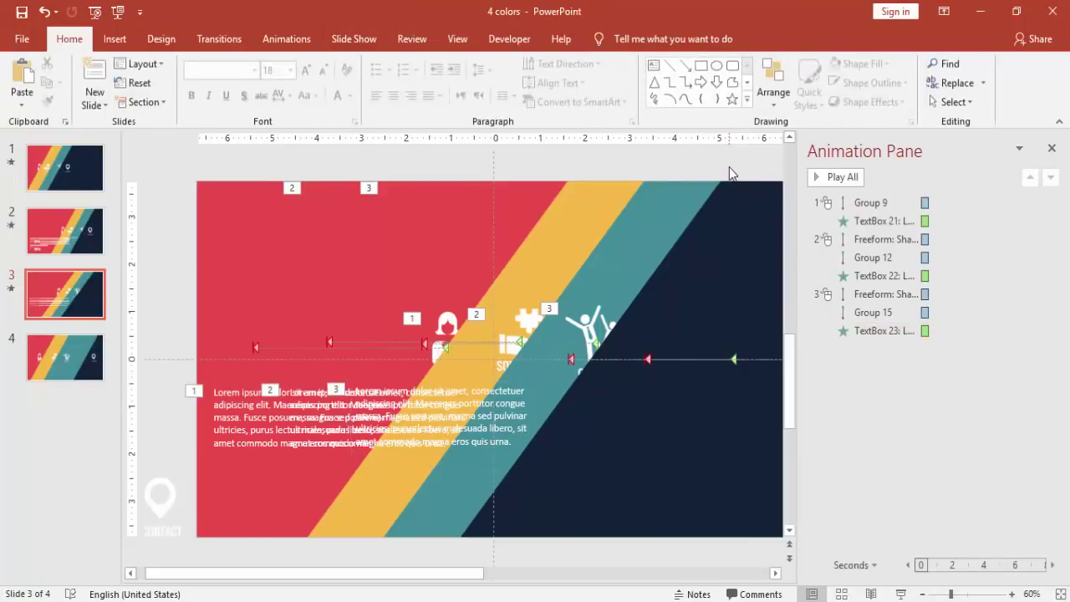
{"action": "left_click", "coordinate": [165, 483]}
{"action": "left_click_drag", "start_coordinate": [165, 483], "coordinate": [660, 323]}
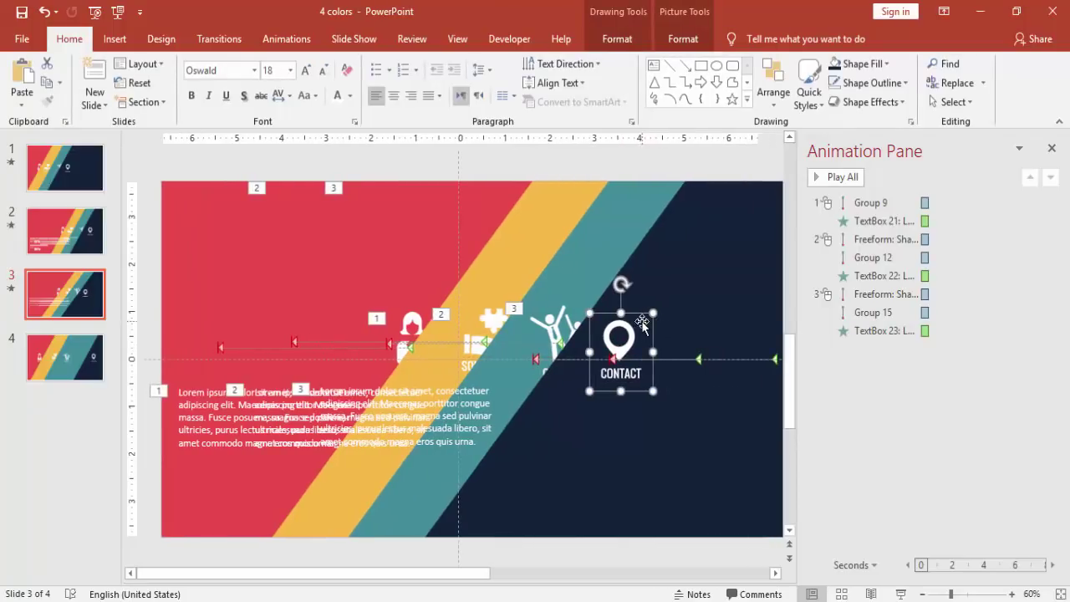
{"action": "left_click_drag", "start_coordinate": [642, 312], "coordinate": [636, 309]}
{"action": "left_click", "coordinate": [669, 173]}
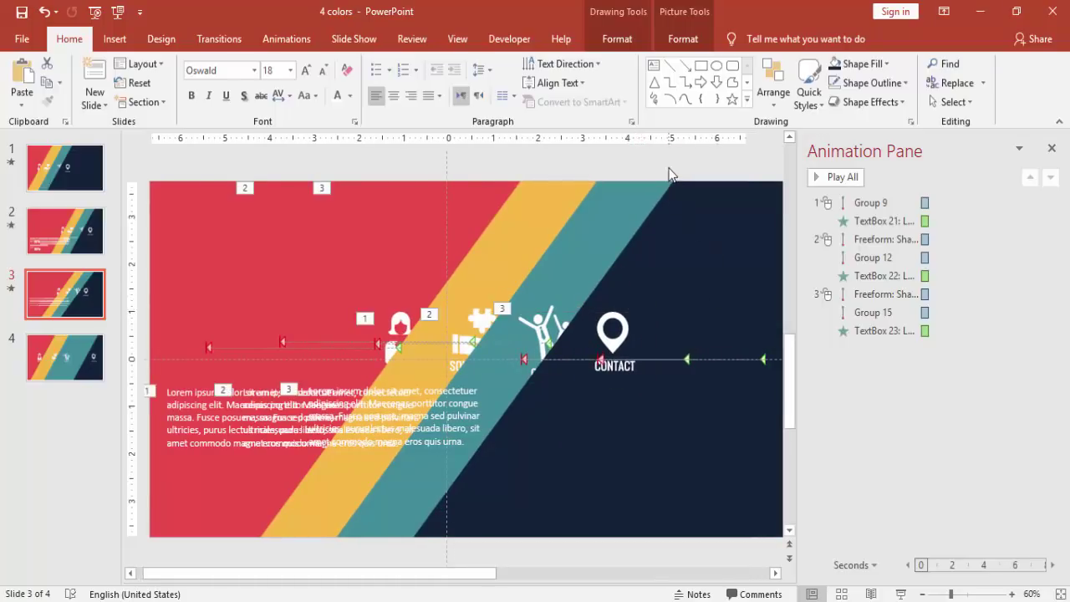
- Copy the teal band's motion animation onto the navy band with Animation Painter
{"action": "left_click", "coordinate": [608, 197]}
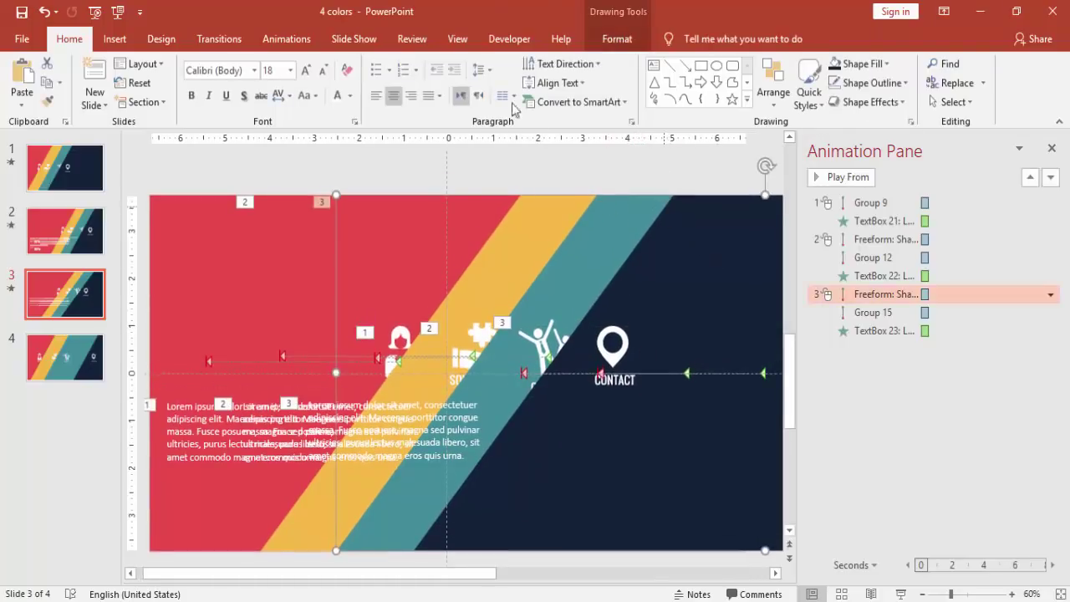
{"action": "left_click", "coordinate": [298, 37]}
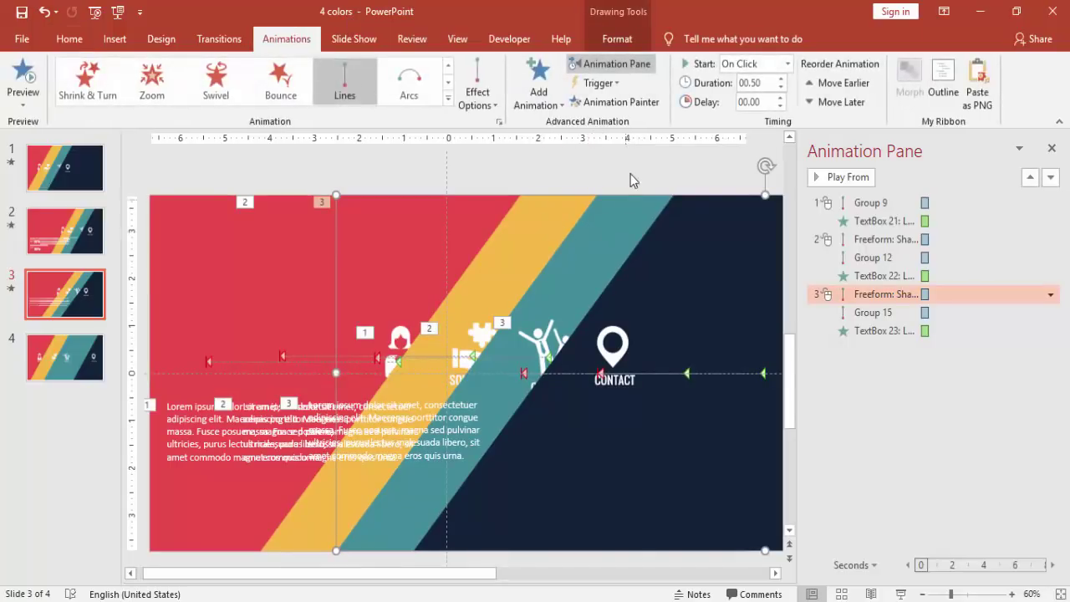
{"action": "left_click", "coordinate": [620, 102]}
{"action": "left_click", "coordinate": [693, 257]}
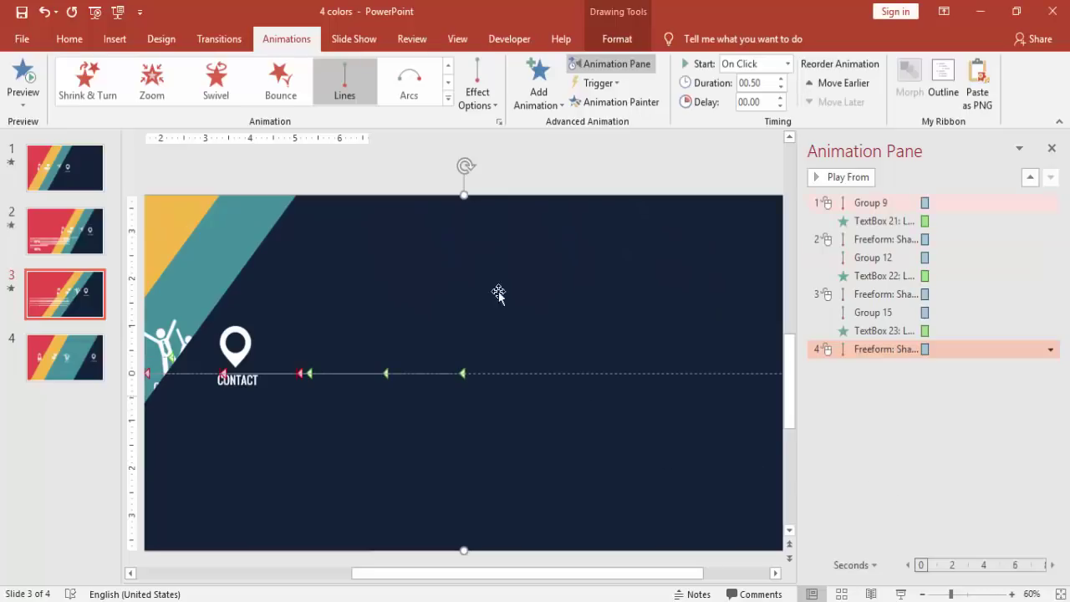
- Copy the CLIENTS runner icon's Lines animation onto the CONTACT pin icon with Animation Painter
{"action": "left_click_drag", "start_coordinate": [415, 575], "coordinate": [245, 577]}
{"action": "left_click", "coordinate": [478, 328]}
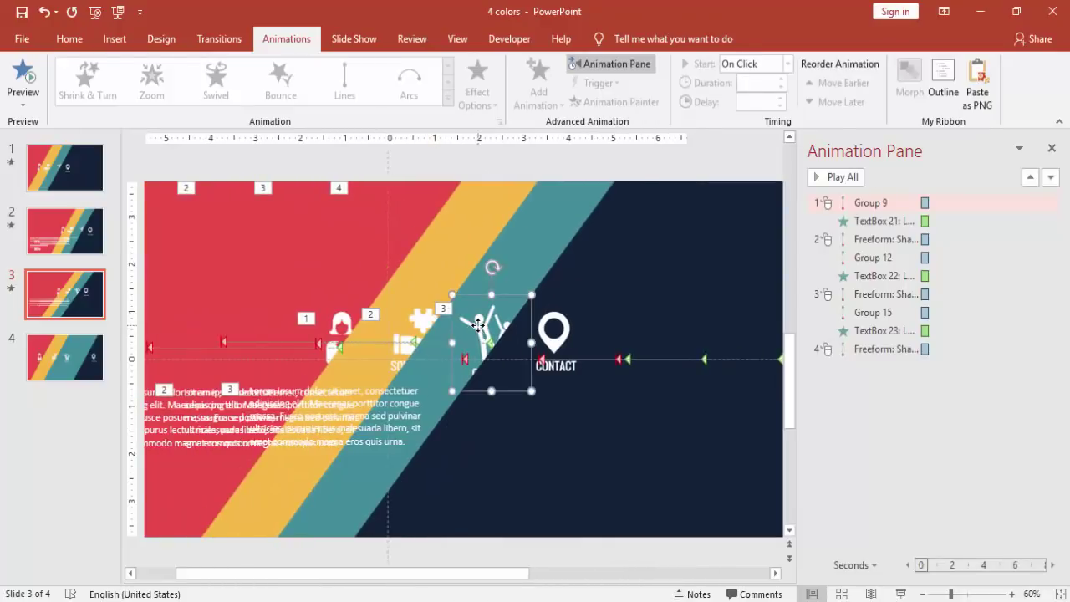
{"action": "left_click", "coordinate": [643, 105]}
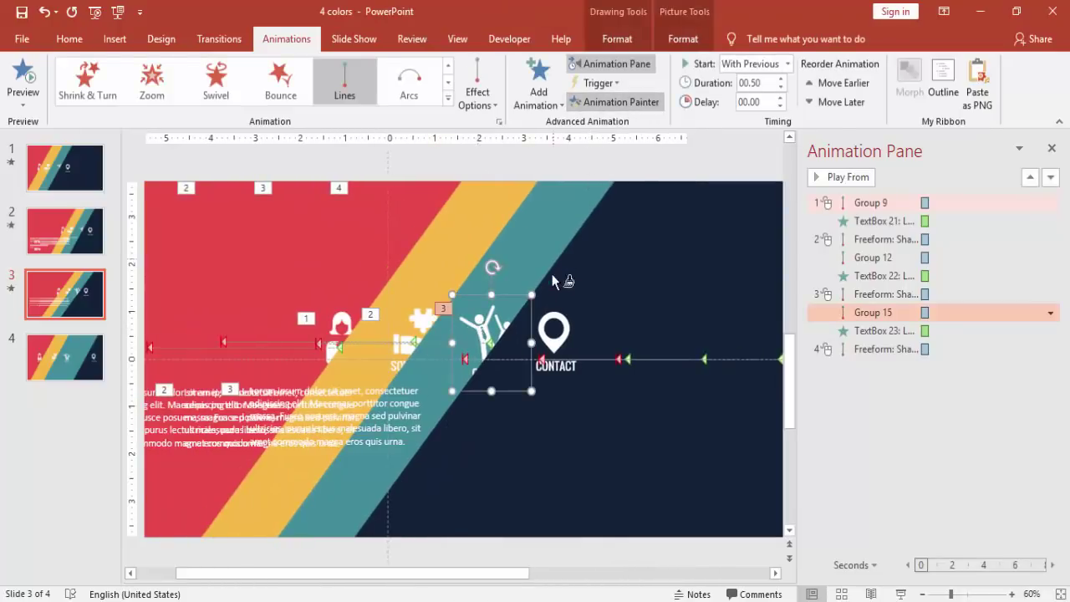
{"action": "left_click", "coordinate": [560, 319]}
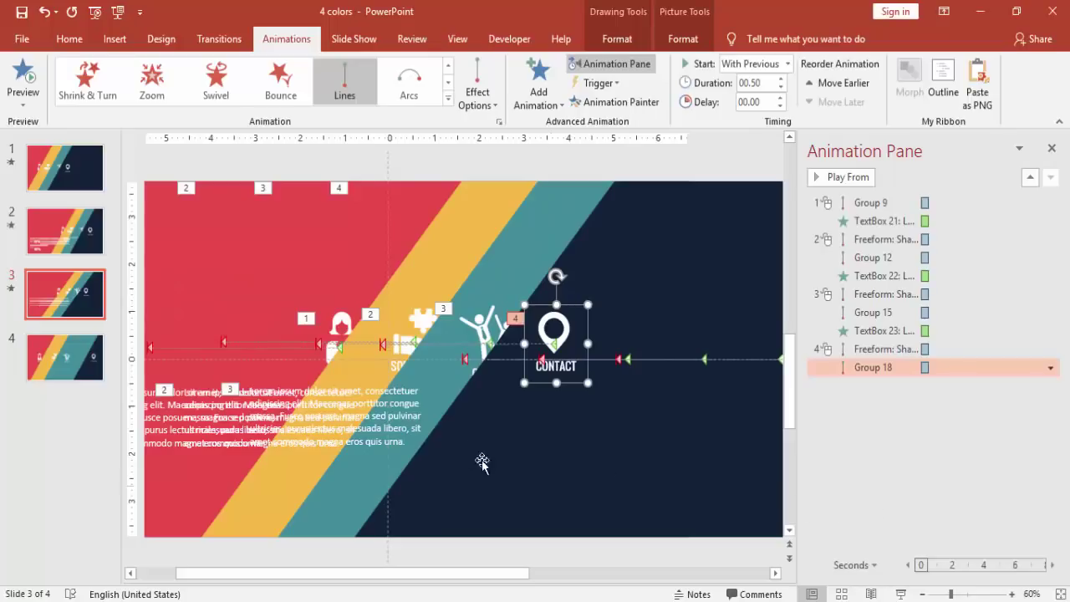
{"action": "left_click", "coordinate": [358, 393]}
- Duplicate the CLIENTS lorem ipsum paragraph and align the copy beneath the CONTACT icon
{"action": "left_click", "coordinate": [364, 381]}
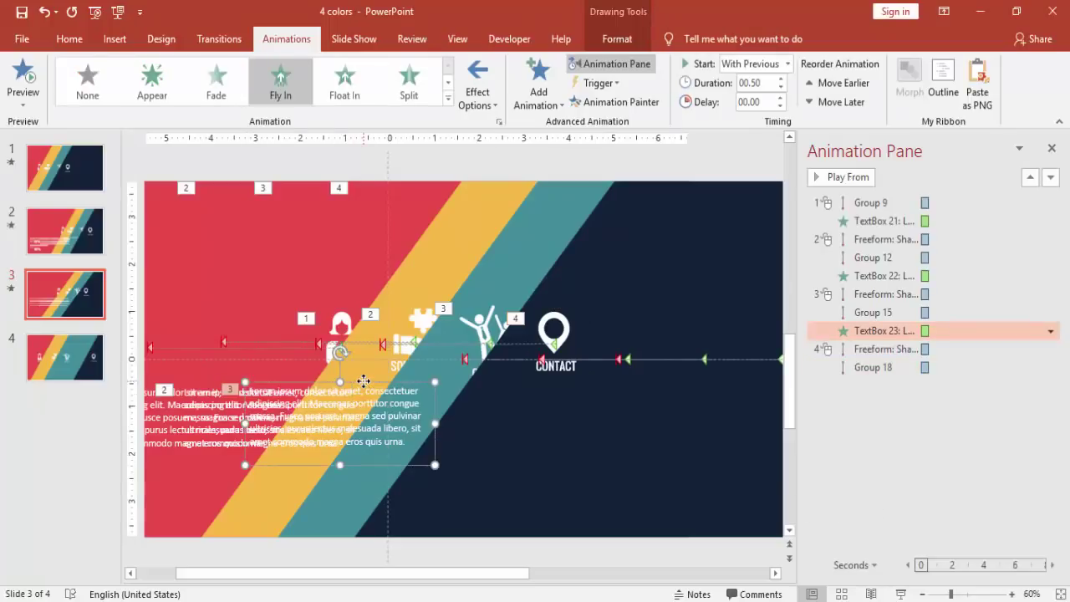
{"action": "key", "text": "ctrl+d"}
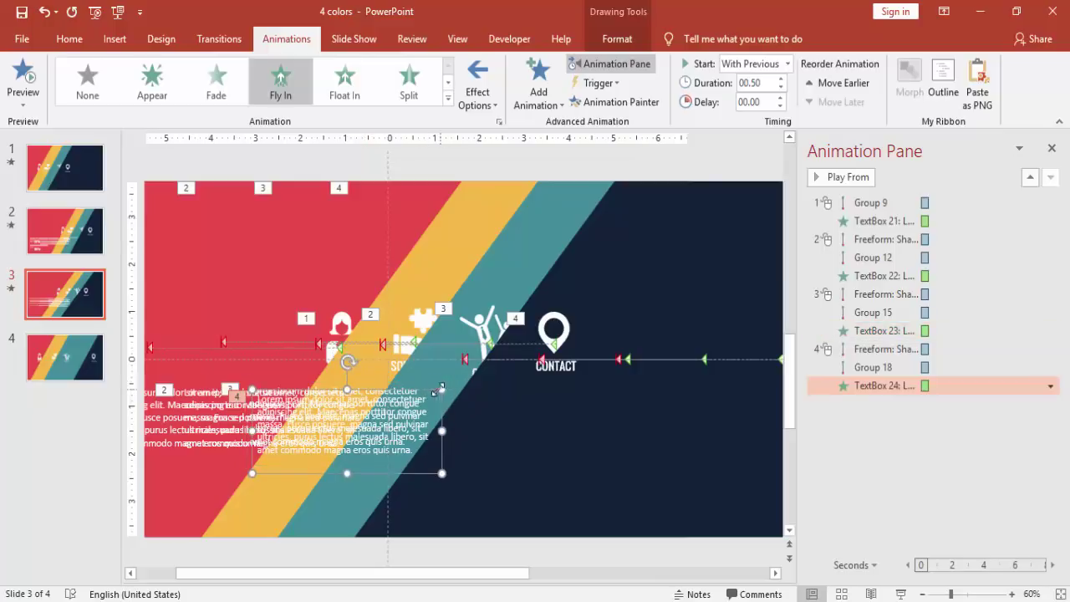
{"action": "left_click_drag", "start_coordinate": [426, 390], "coordinate": [543, 380]}
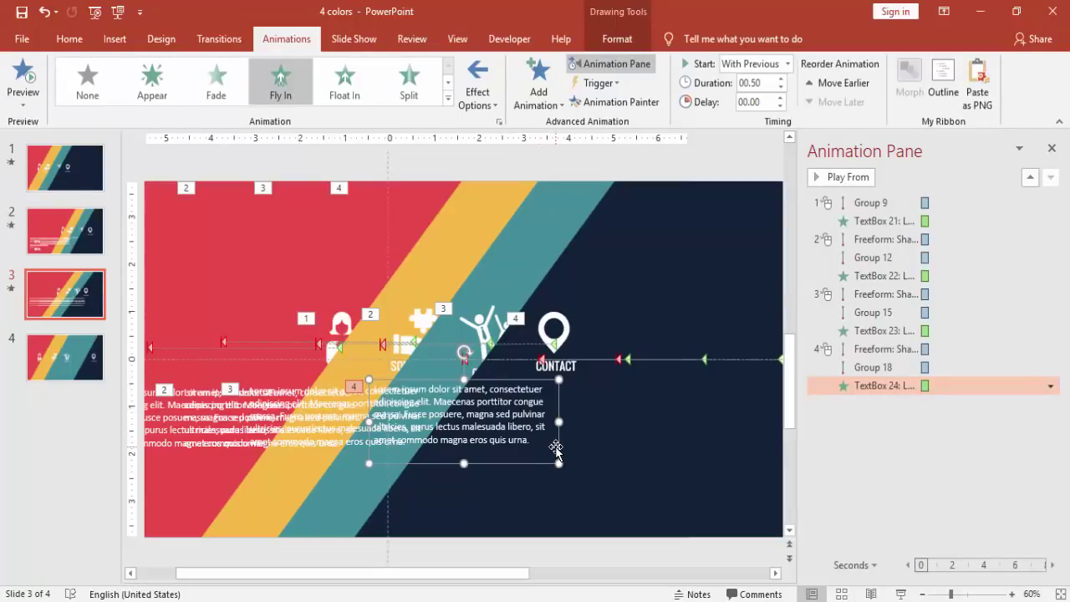
{"action": "left_click_drag", "start_coordinate": [556, 452], "coordinate": [525, 449]}
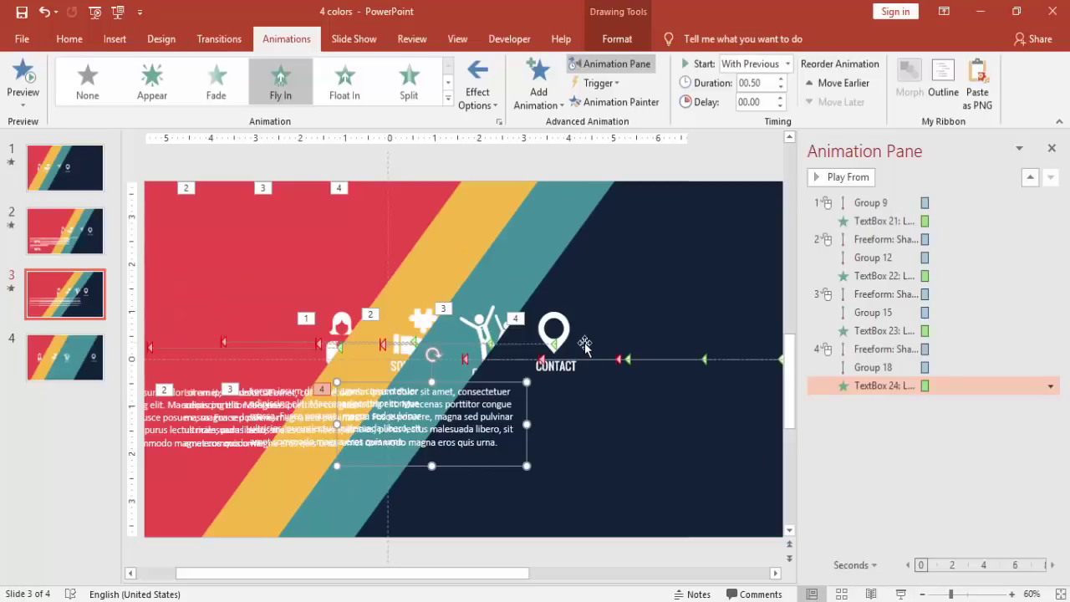
{"action": "left_click", "coordinate": [691, 157]}
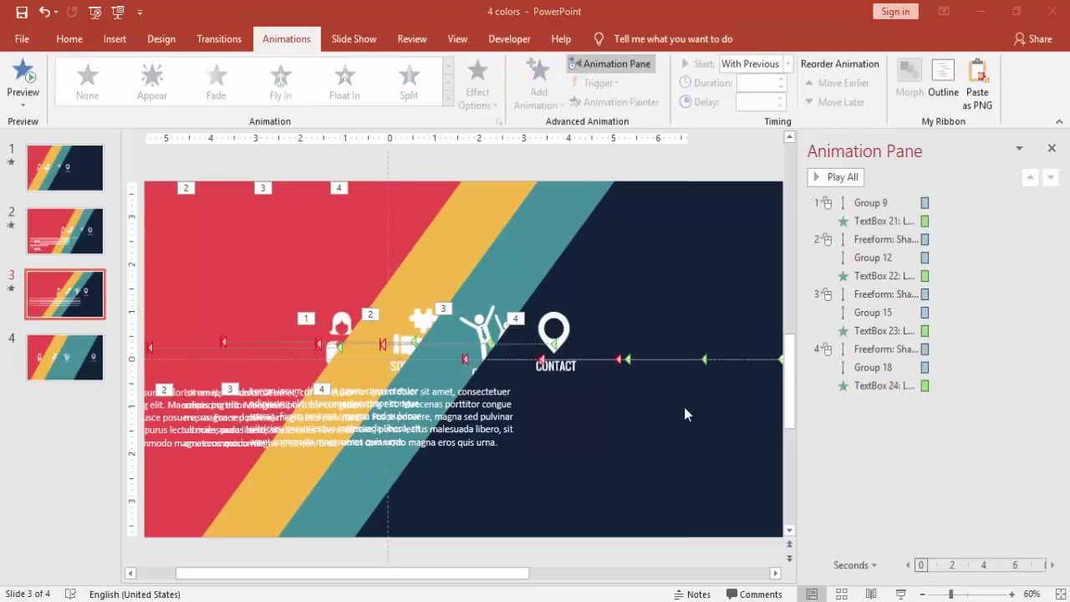
- Close the Animation Pane and open the Selection Pane from Home > Select
{"action": "left_click", "coordinate": [1051, 150]}
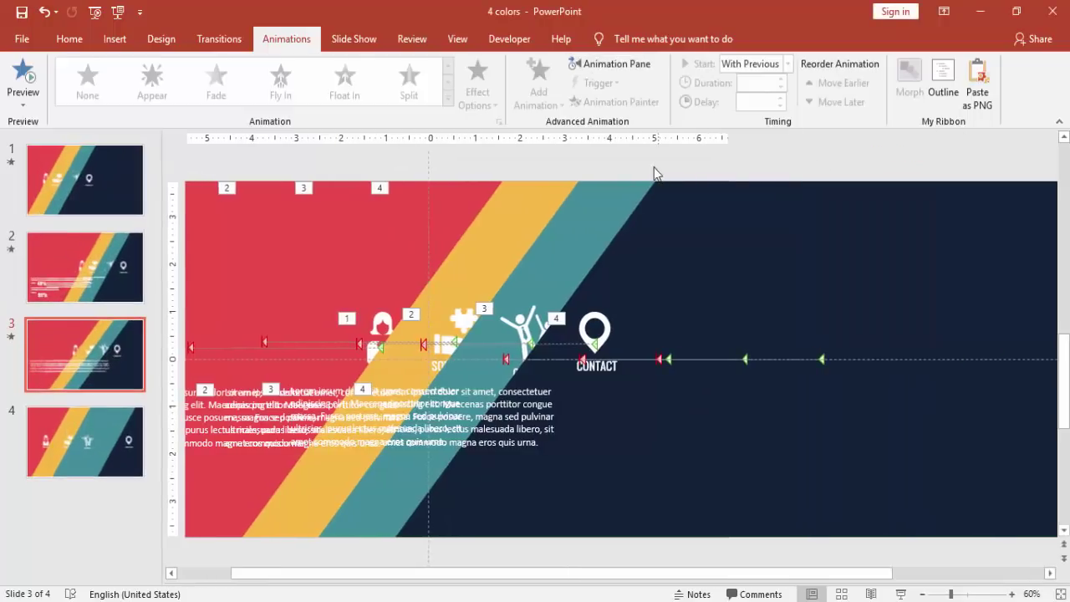
{"action": "left_click", "coordinate": [70, 38]}
{"action": "left_click", "coordinate": [953, 101]}
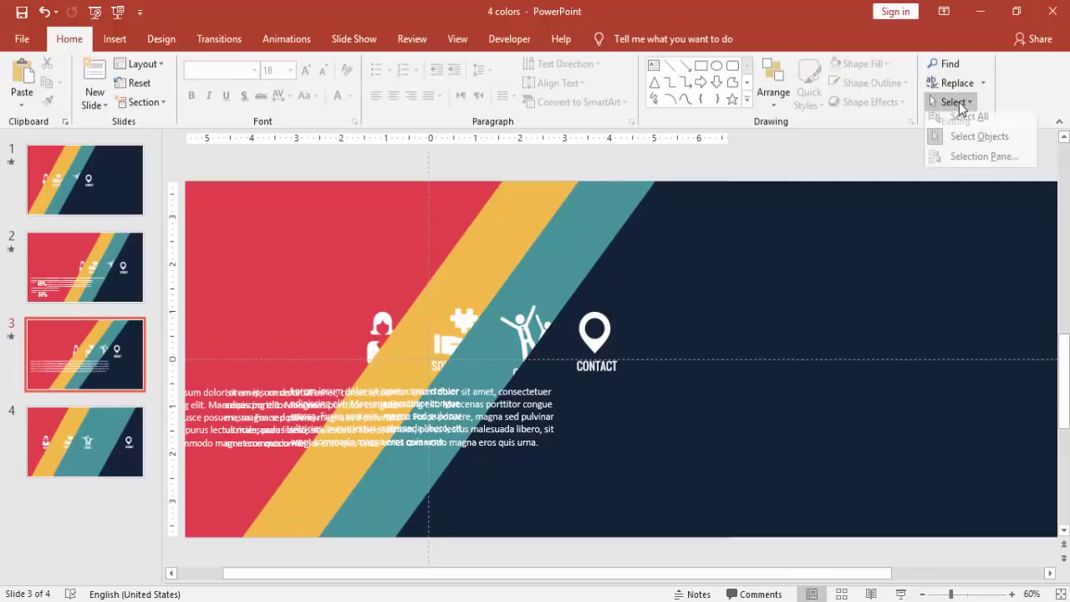
{"action": "left_click", "coordinate": [970, 162]}
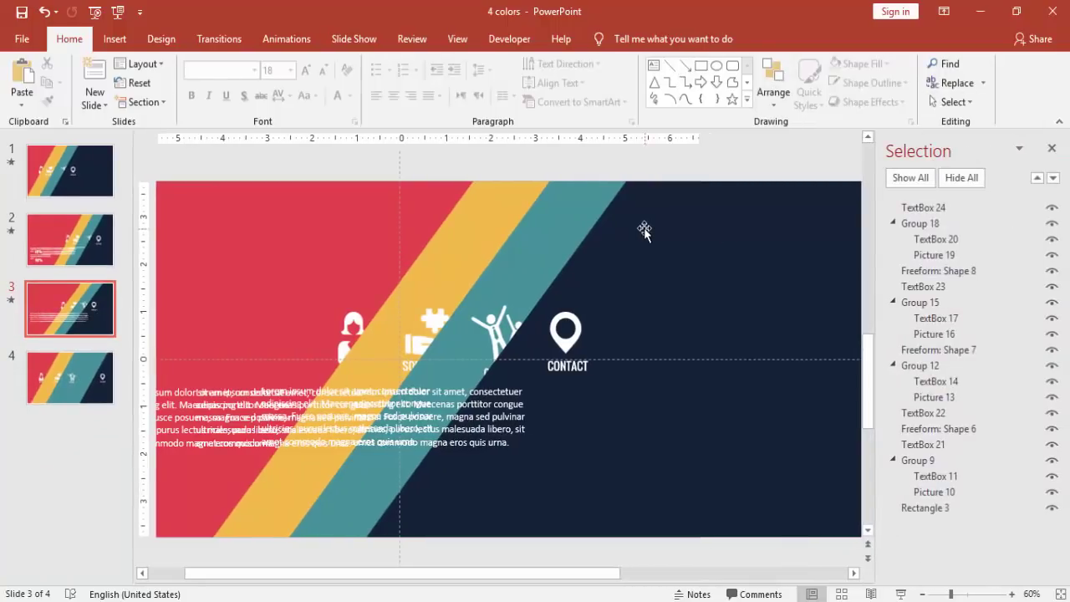
- Hide the navy and teal bands, the CONTACT and CLIENTS icons, and TextBox 24
{"action": "left_click", "coordinate": [644, 228]}
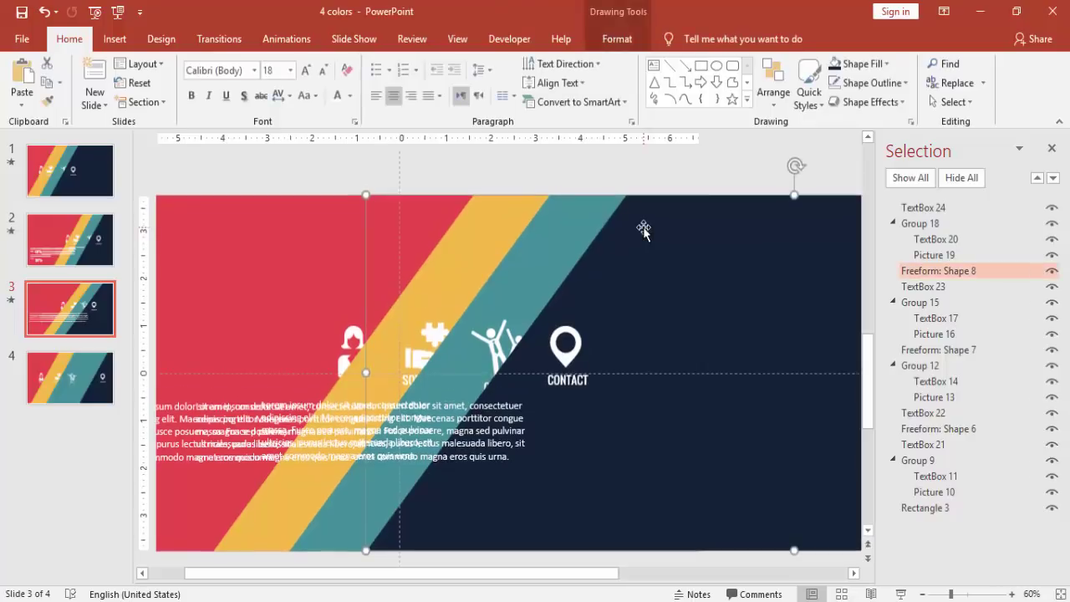
{"action": "left_click", "coordinate": [1052, 274]}
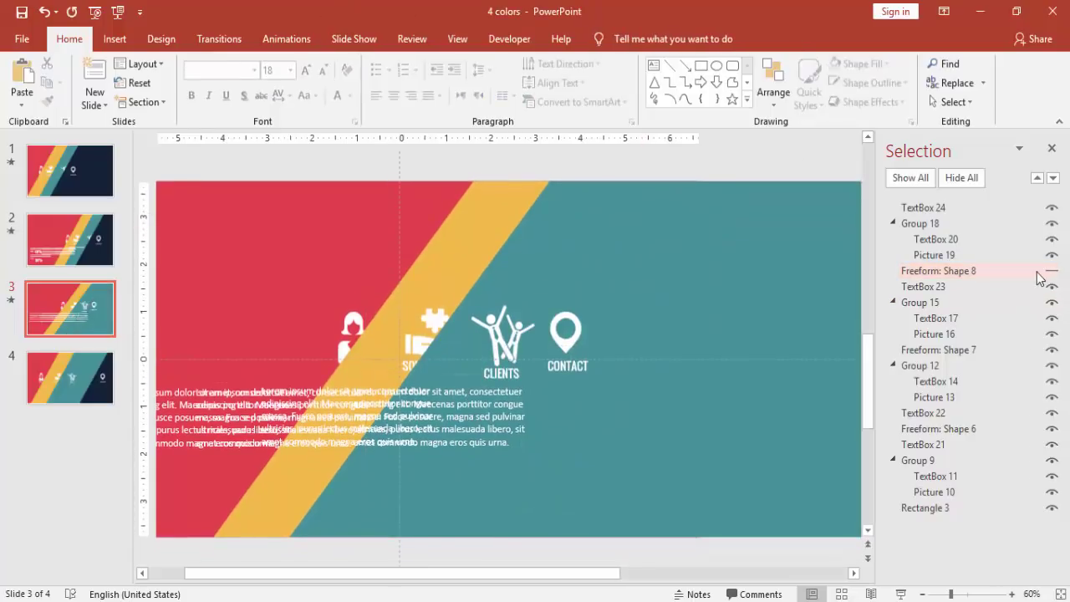
{"action": "left_click", "coordinate": [561, 328]}
{"action": "left_click", "coordinate": [1052, 223]}
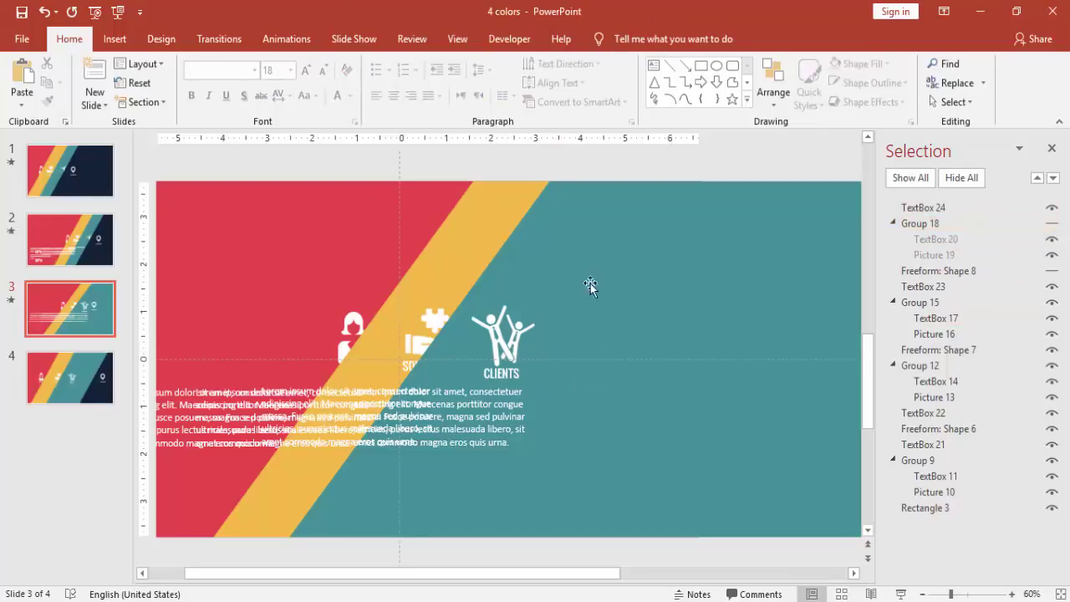
{"action": "left_click", "coordinate": [558, 276]}
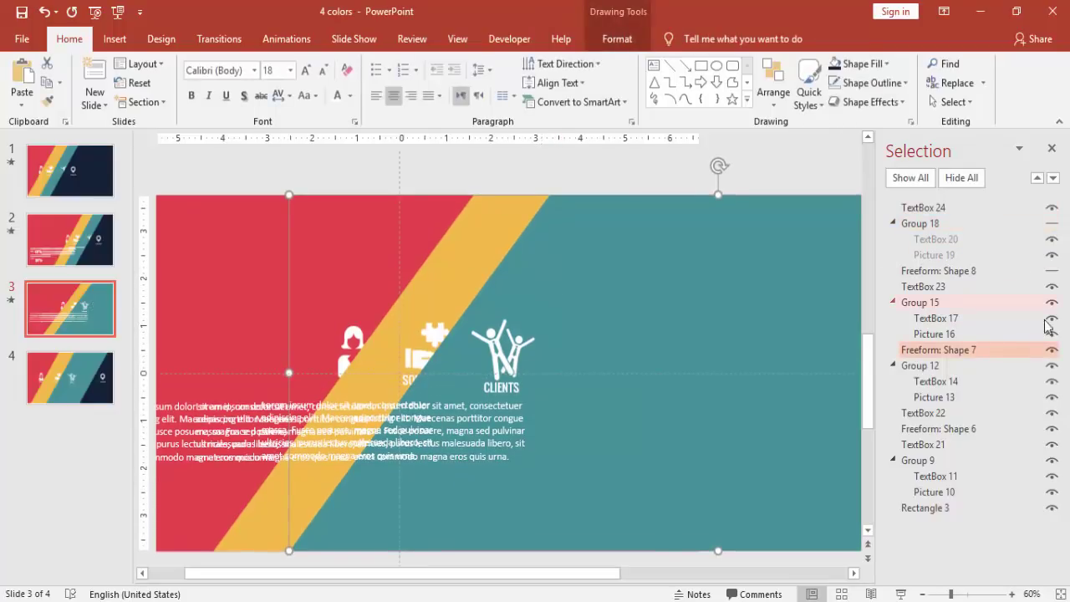
{"action": "left_click", "coordinate": [1051, 350]}
{"action": "left_click", "coordinate": [508, 335]}
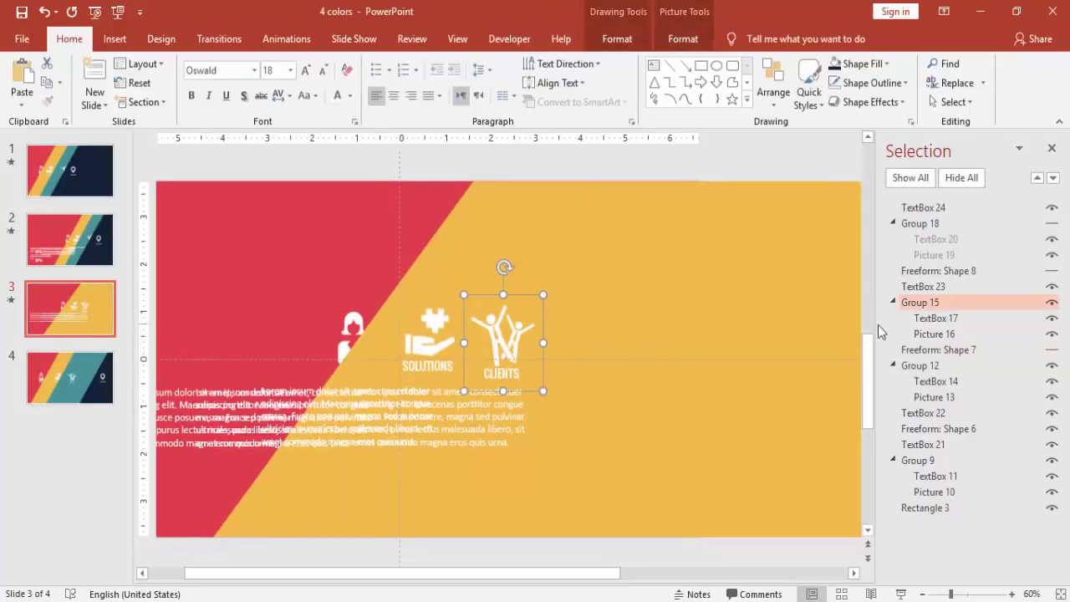
{"action": "left_click", "coordinate": [1051, 304]}
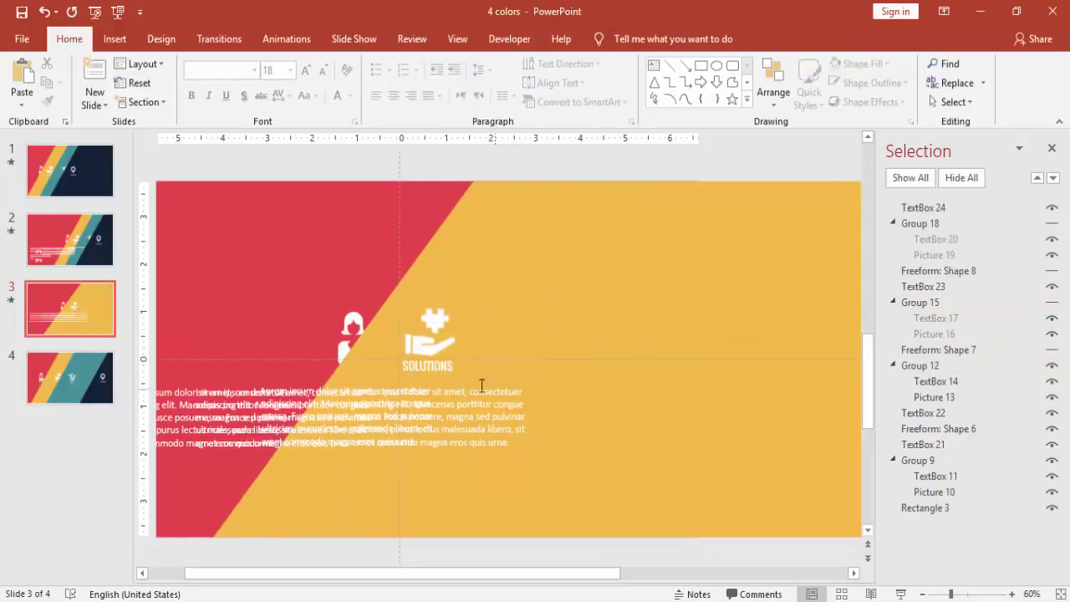
{"action": "left_click", "coordinate": [499, 390]}
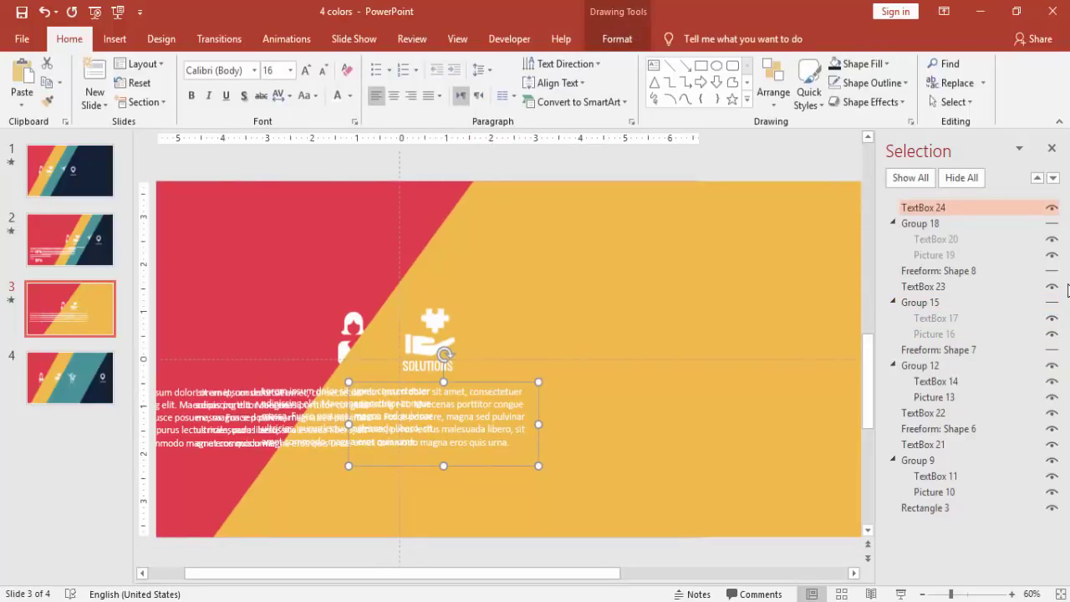
{"action": "left_click", "coordinate": [1052, 207]}
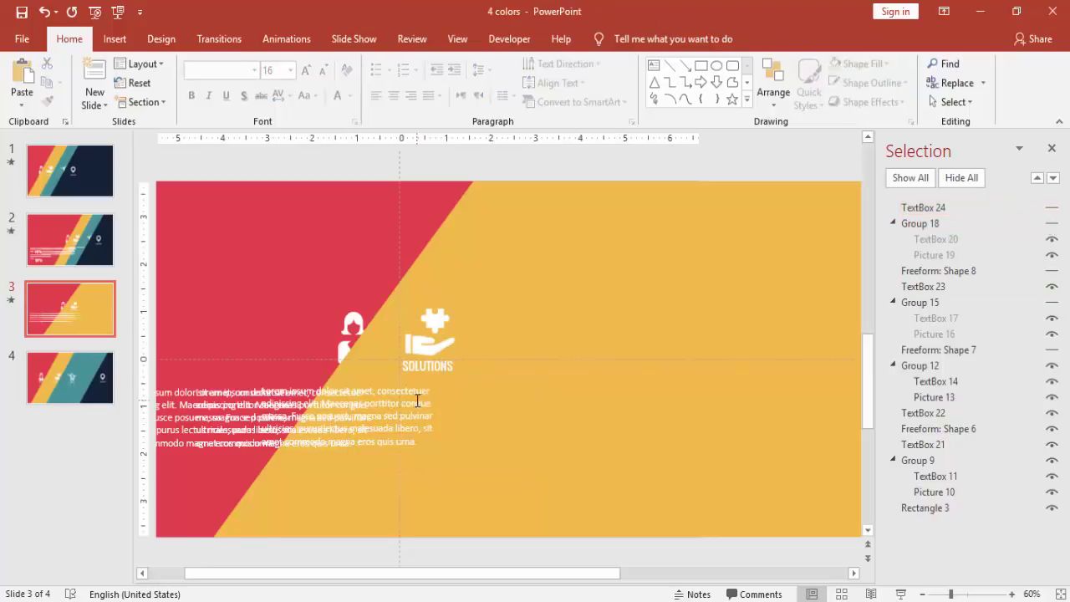
{"action": "left_click", "coordinate": [585, 263]}
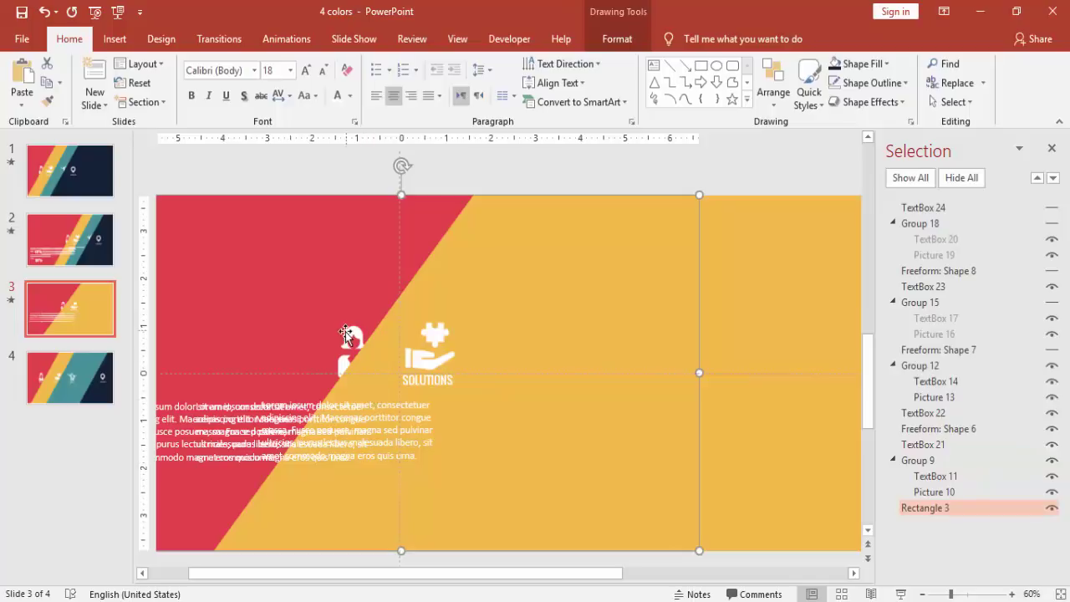
{"action": "left_click", "coordinate": [182, 415]}
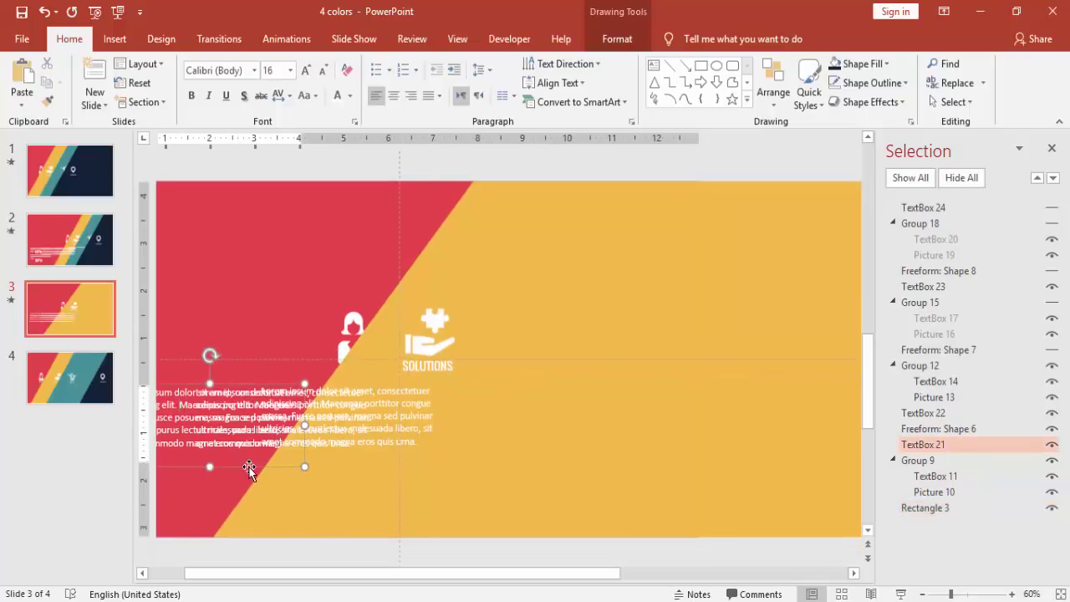
- Hide TextBox 21 and TextBox 22, unhide TextBox 24, then use Show All
{"action": "left_click", "coordinate": [1051, 445]}
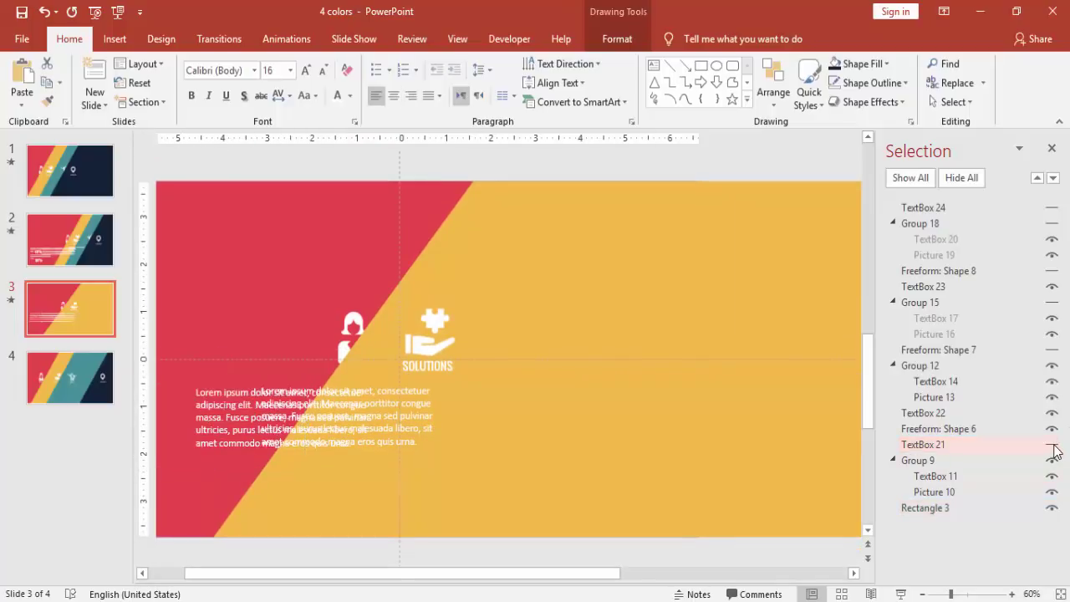
{"action": "left_click", "coordinate": [217, 406]}
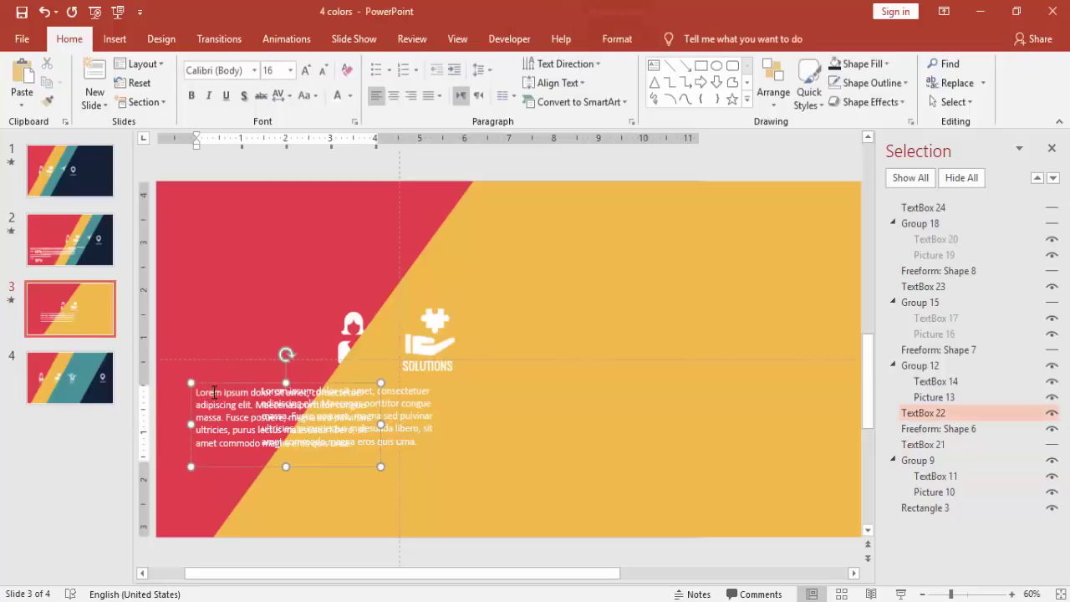
{"action": "left_click", "coordinate": [1051, 414]}
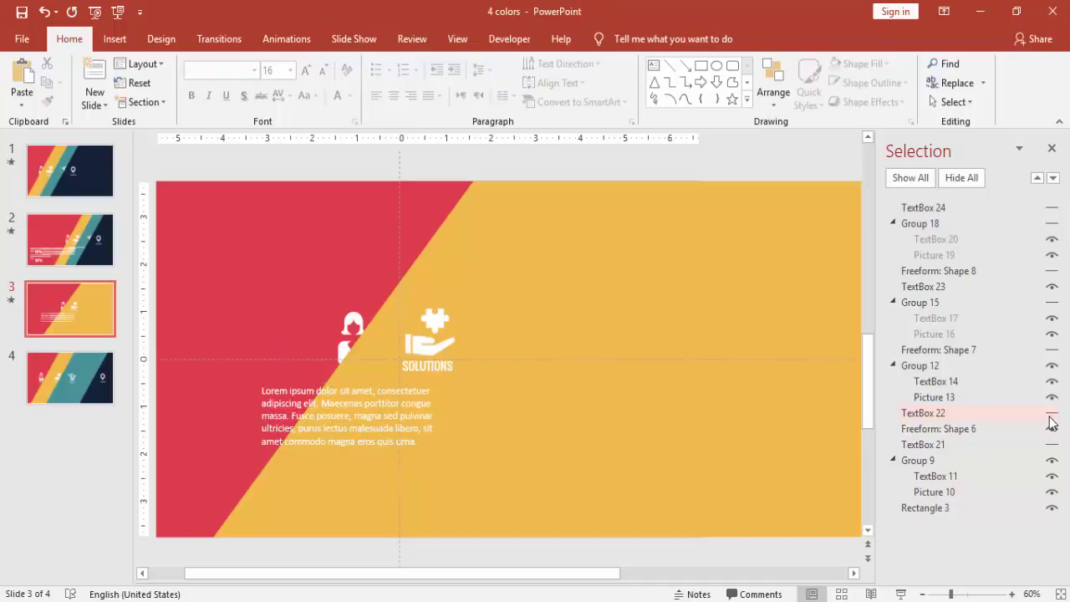
{"action": "left_click", "coordinate": [424, 358]}
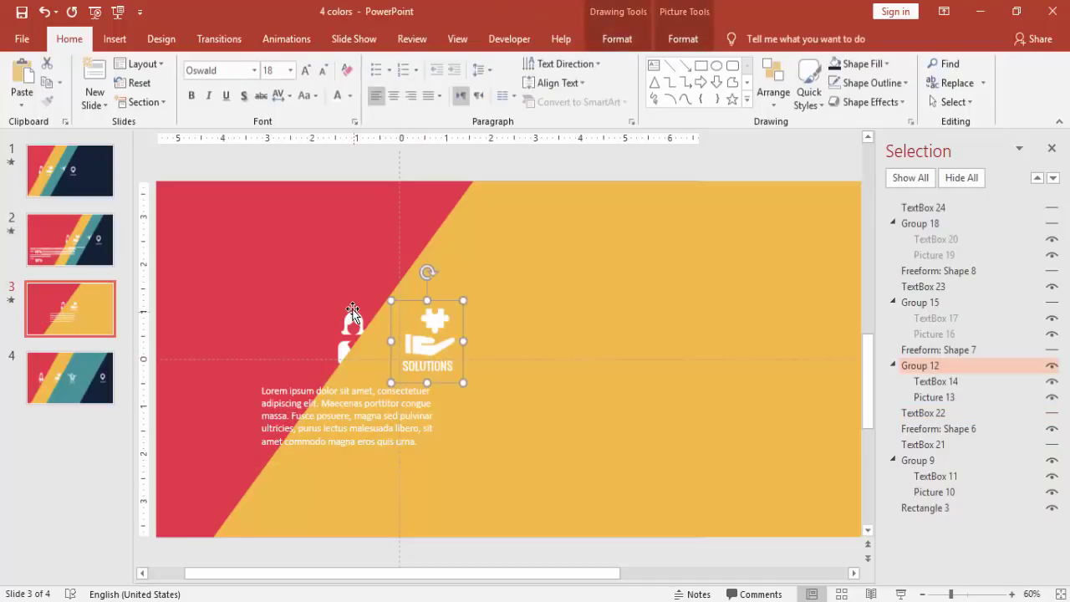
{"action": "left_click", "coordinate": [1052, 207]}
{"action": "left_click", "coordinate": [916, 180]}
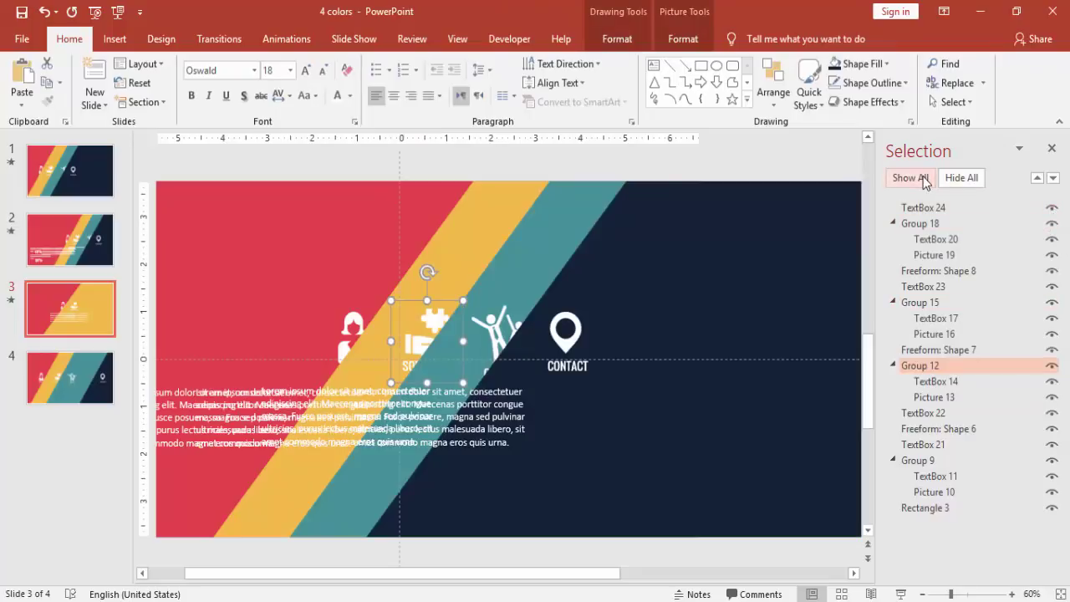
{"action": "left_click", "coordinate": [766, 164]}
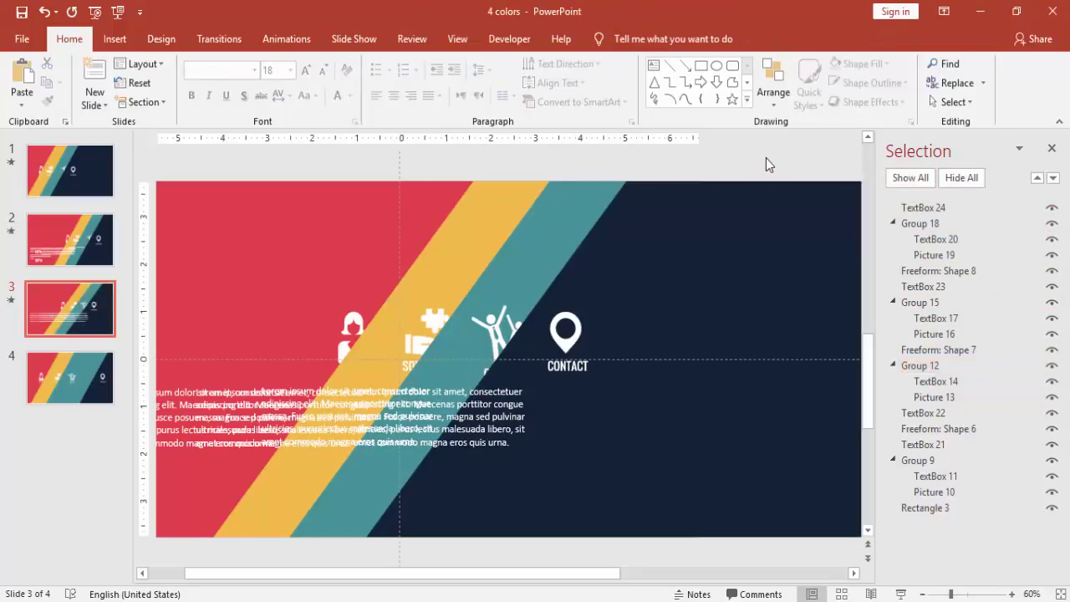